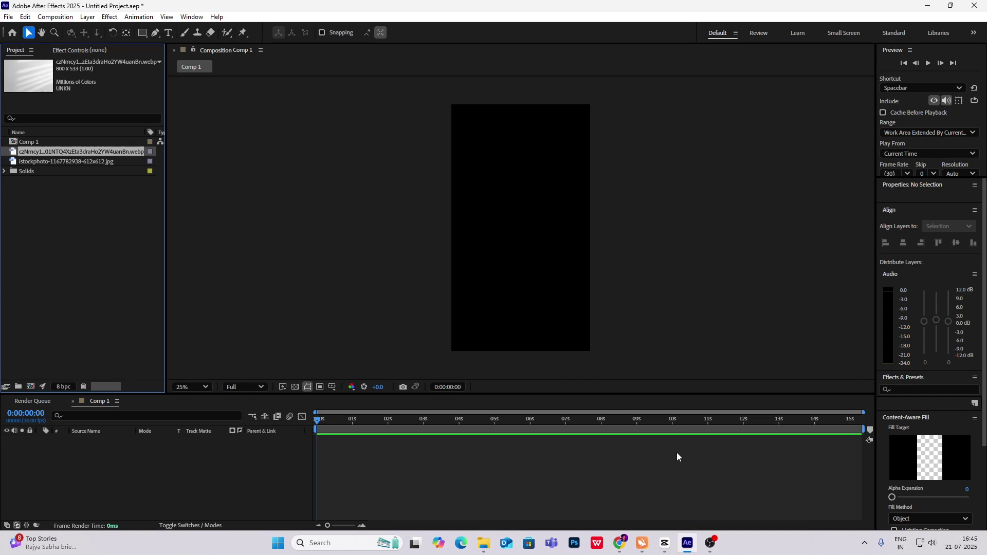
# Switch to CapCut, examine the opening frames of the reference video, and return to After Effects
pyautogui.click(665, 544)
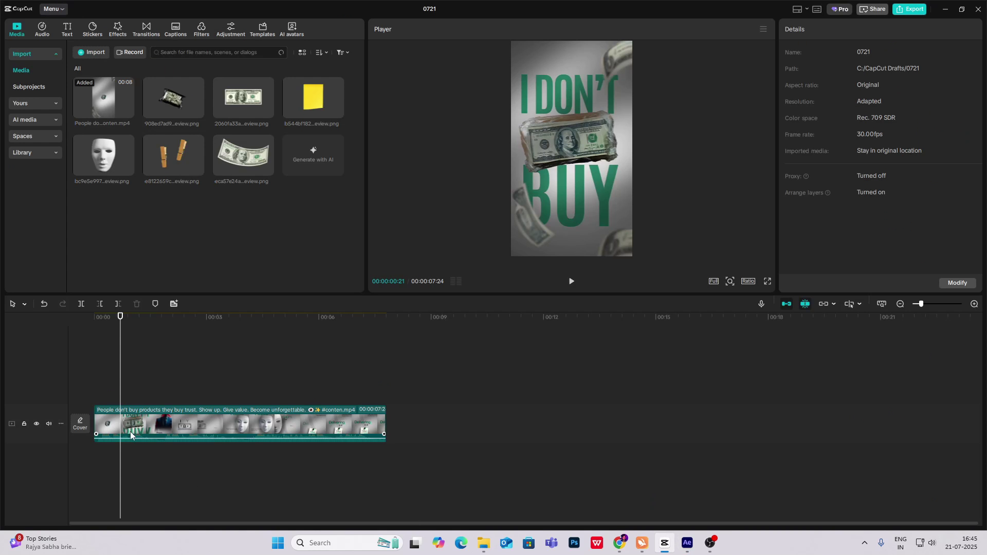
pyautogui.moveTo(122, 396); pyautogui.dragTo(93, 394)
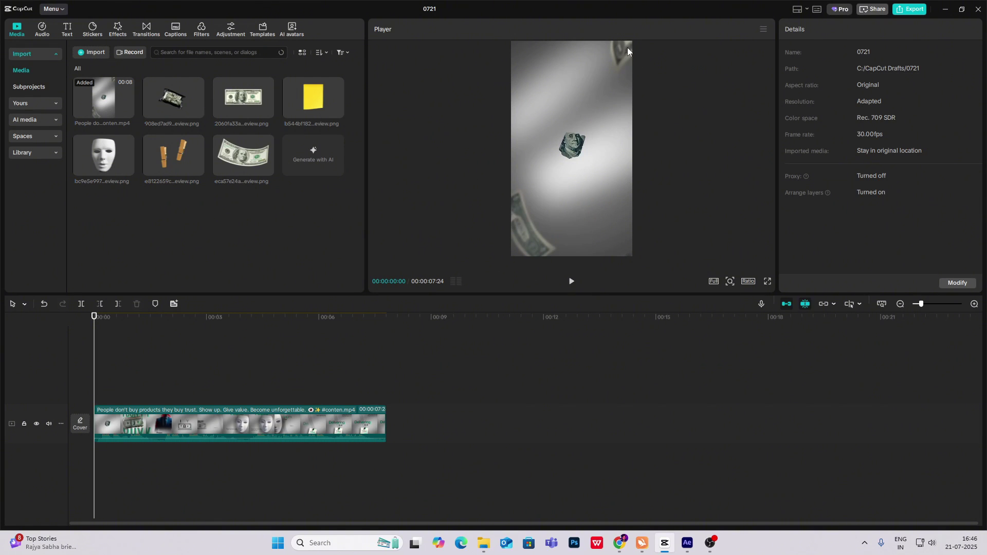
pyautogui.moveTo(97, 394); pyautogui.dragTo(108, 396)
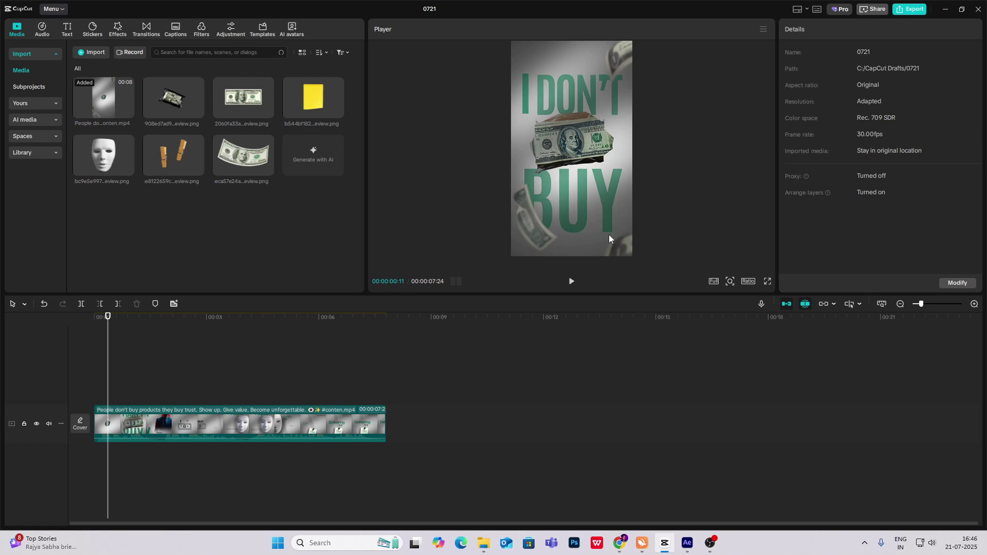
pyautogui.click(688, 544)
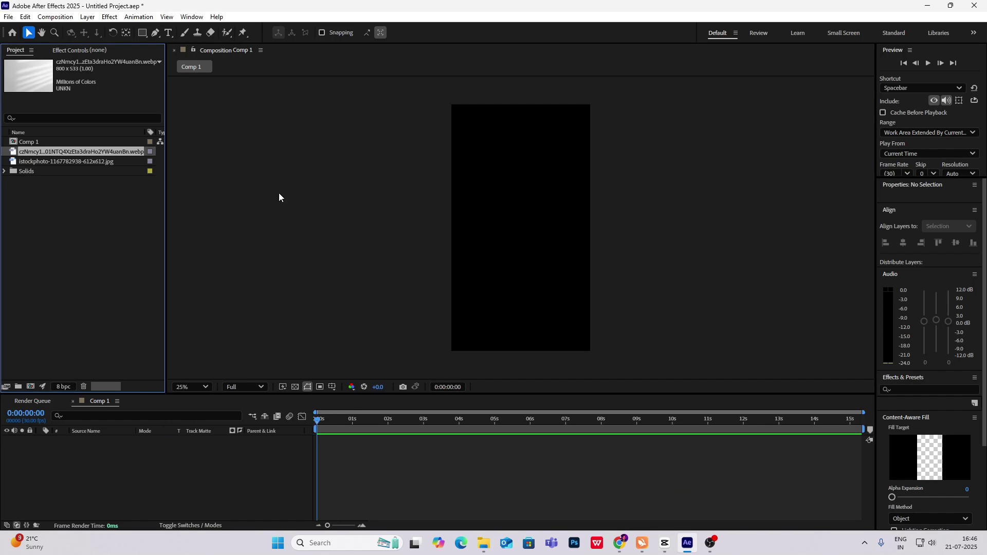
# Create a composition-sized solid layer in light grey EDEDED
pyautogui.rightClick(307, 184)
pyautogui.moveTo(329, 190)
pyautogui.click(474, 221)
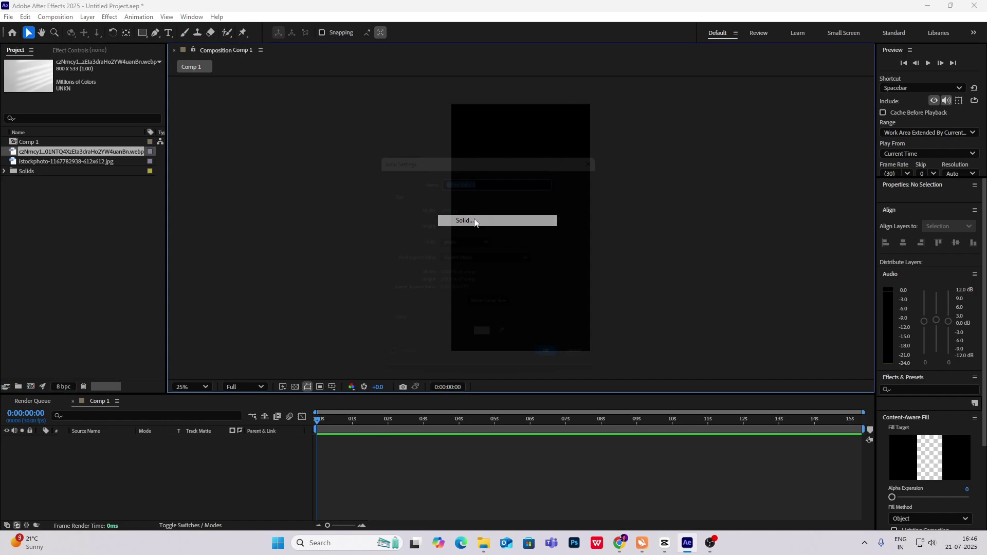
pyautogui.click(485, 344)
pyautogui.click(376, 221)
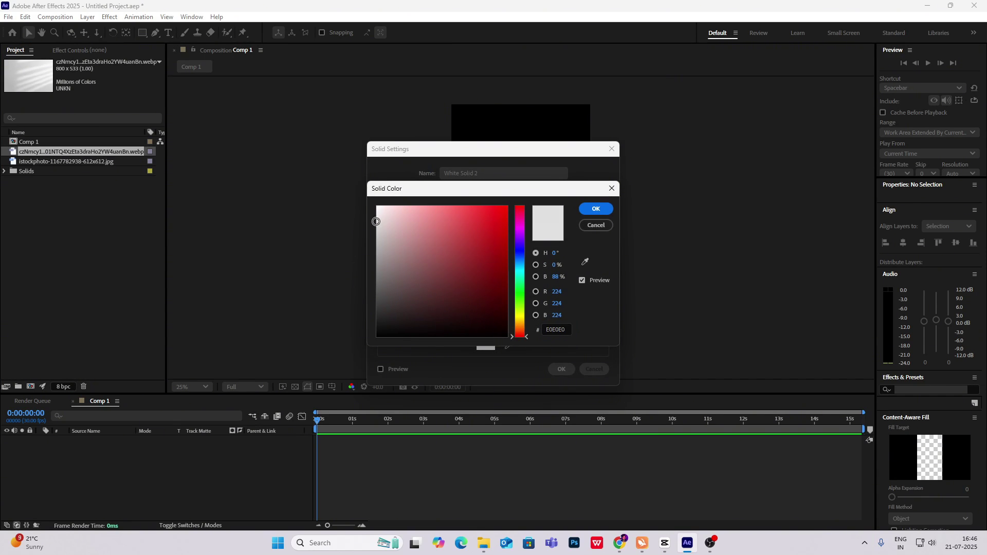
pyautogui.moveTo(374, 217); pyautogui.dragTo(374, 215)
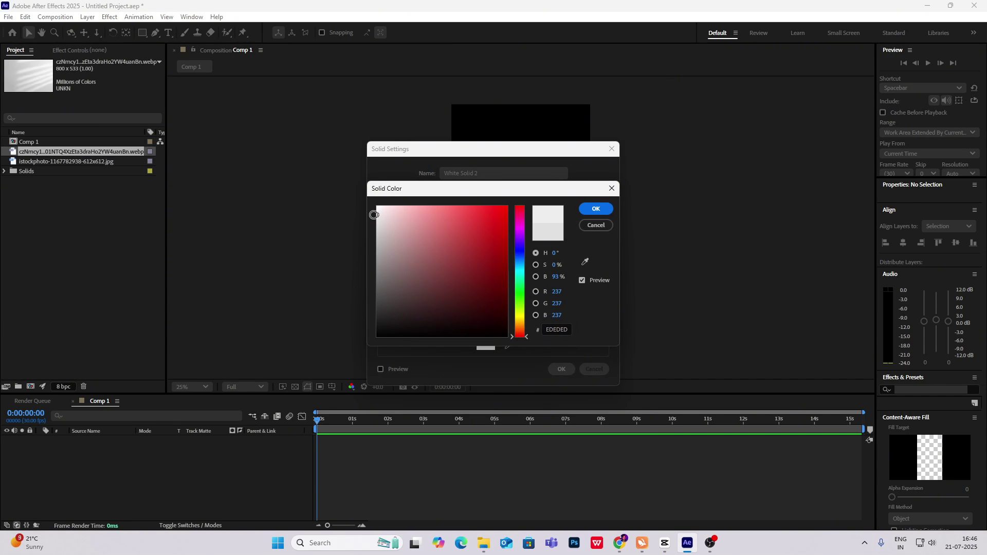
pyautogui.click(603, 207)
pyautogui.click(562, 368)
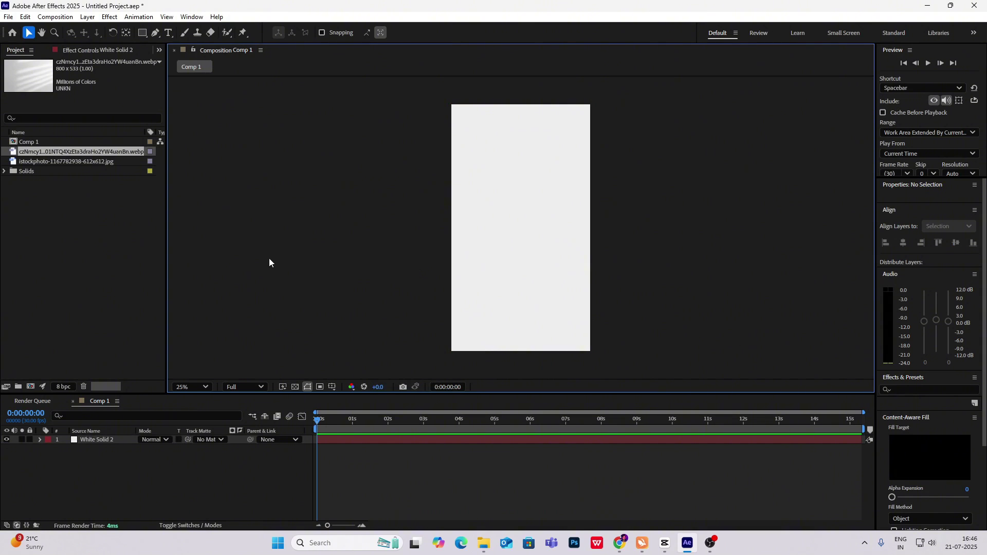
# Place the czNmcy1 webp shadow image above the white solid and scale it to 372% to cover the composition
pyautogui.click(49, 161)
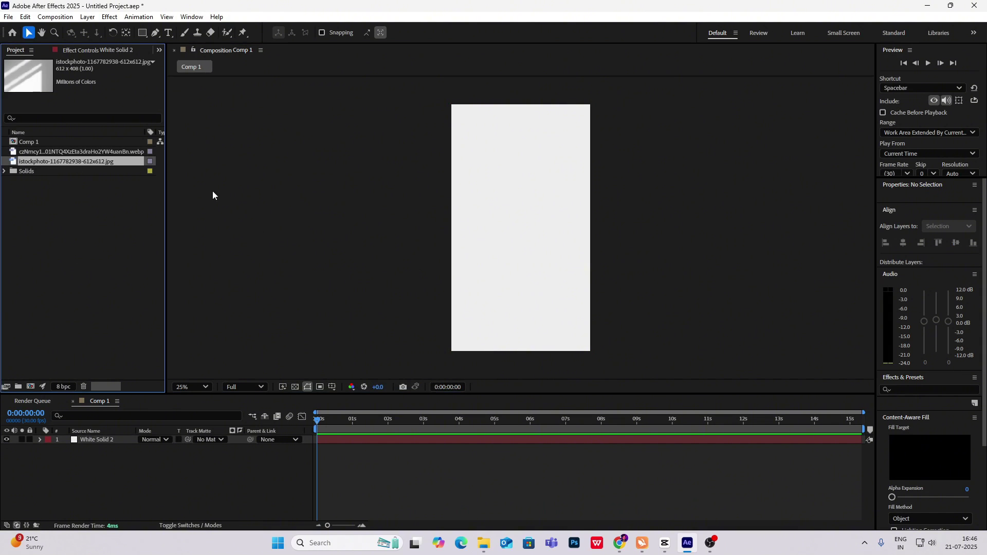
pyautogui.click(42, 152)
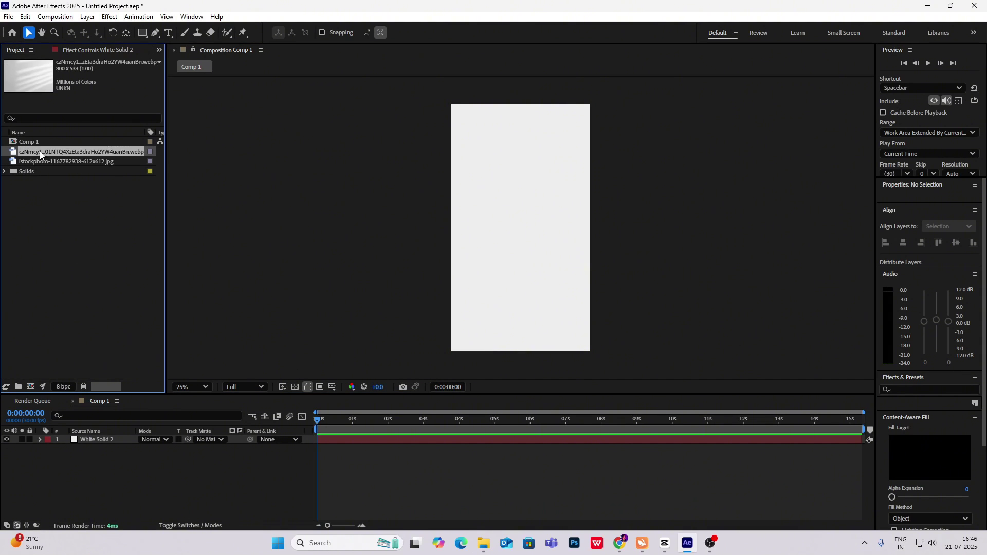
pyautogui.moveTo(40, 153); pyautogui.dragTo(100, 436)
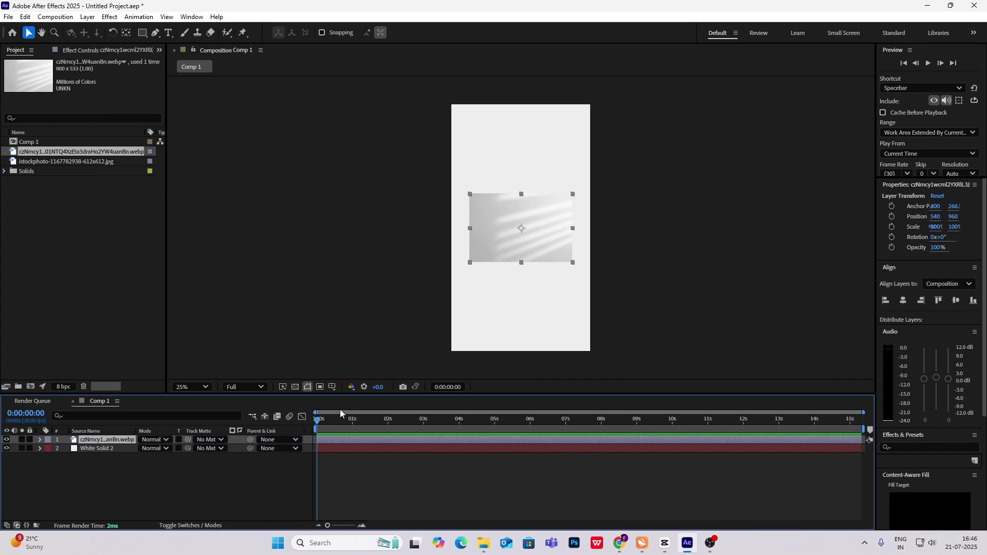
pyautogui.press('s')
pyautogui.moveTo(165, 449); pyautogui.dragTo(355, 493)
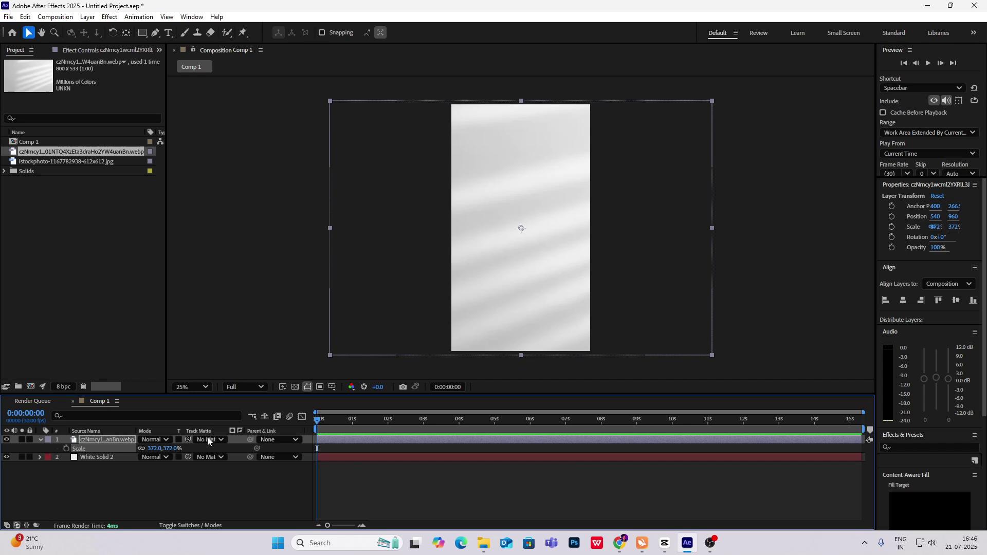
pyautogui.click(782, 209)
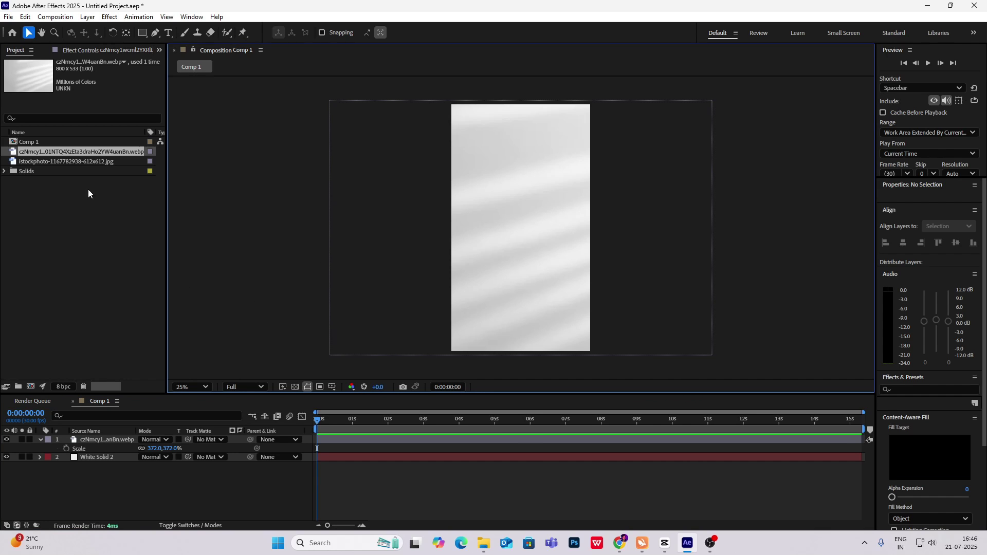
pyautogui.click(76, 162)
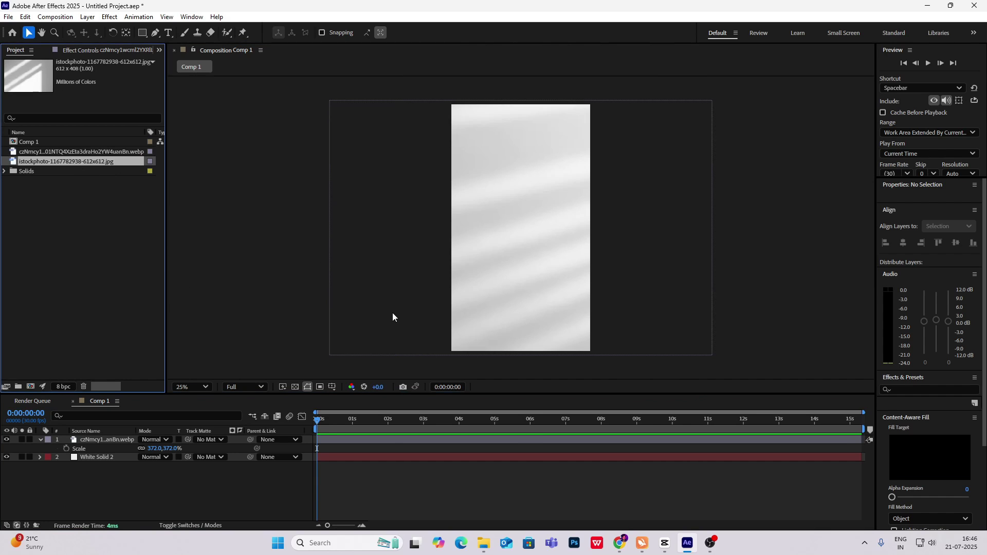
pyautogui.click(742, 163)
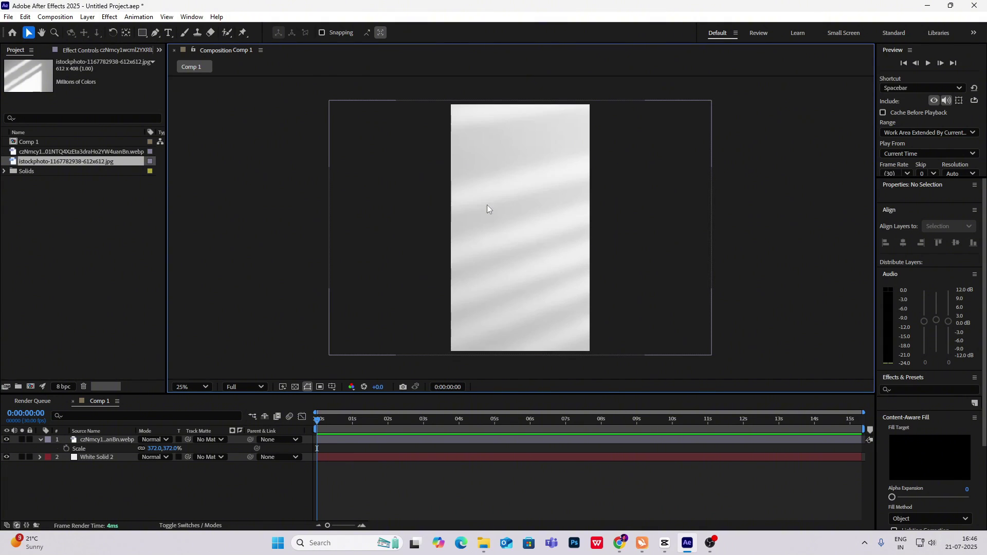
pyautogui.scroll(-1, 632, 228)
pyautogui.scroll(1, 529, 240)
pyautogui.press(',')
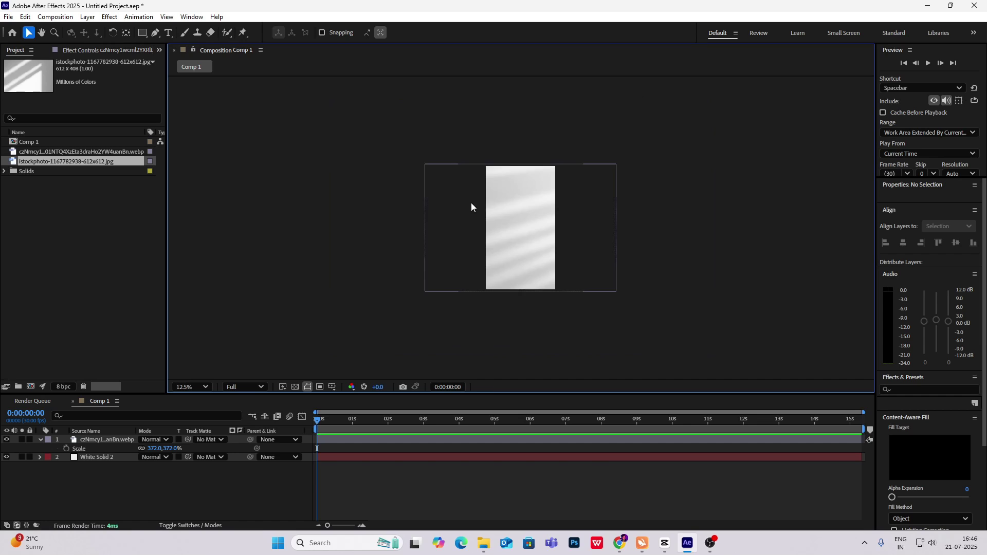
pyautogui.press('.')
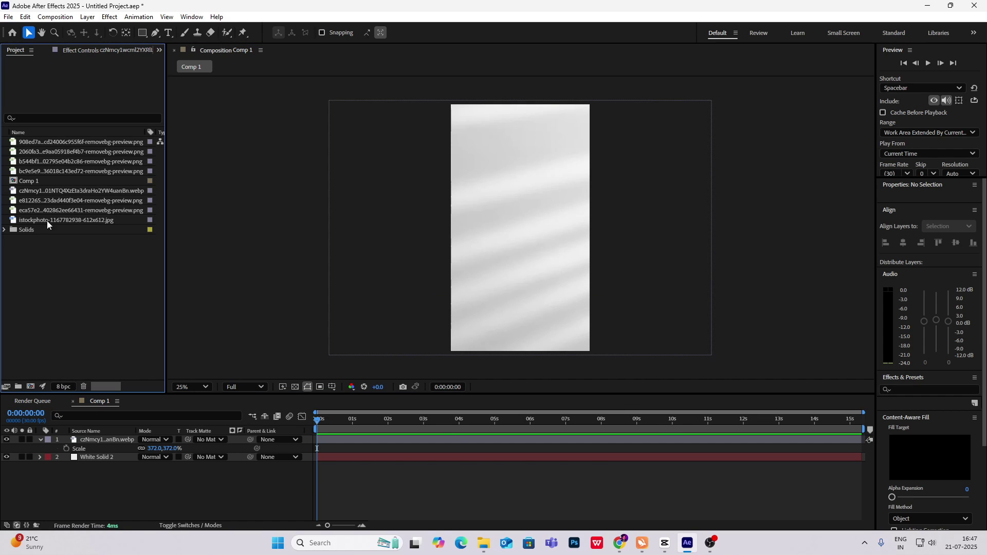
# Add the curved dollar bill PNG (eca57e2) above the background, move it to the composition's lower-left corner, and scale it to 187%
pyautogui.click(36, 210)
pyautogui.moveTo(41, 214); pyautogui.dragTo(89, 437)
pyautogui.moveTo(505, 231); pyautogui.dragTo(448, 321)
pyautogui.press('s')
pyautogui.moveTo(170, 452); pyautogui.dragTo(445, 333)
# Rotate the curved dollar bill to 12° and shift it slightly upward at the composition's left edge
pyautogui.press('r')
pyautogui.moveTo(152, 448); pyautogui.dragTo(159, 449)
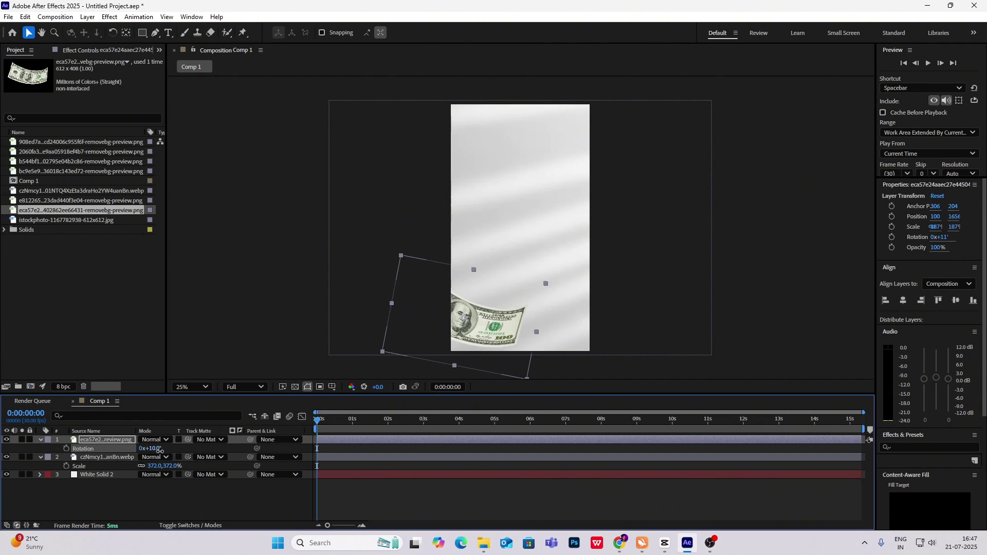
pyautogui.moveTo(455, 321); pyautogui.dragTo(456, 310)
pyautogui.click(746, 237)
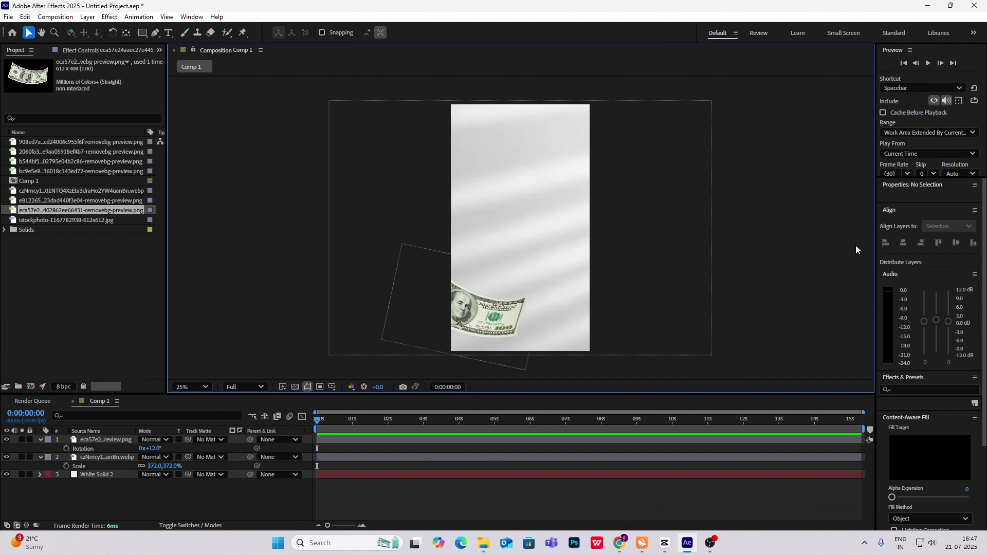
# Find the Perspective Drop Shadow effect and apply it to the curved dollar bill
pyautogui.scroll(-3, 958, 398)
pyautogui.click(918, 280)
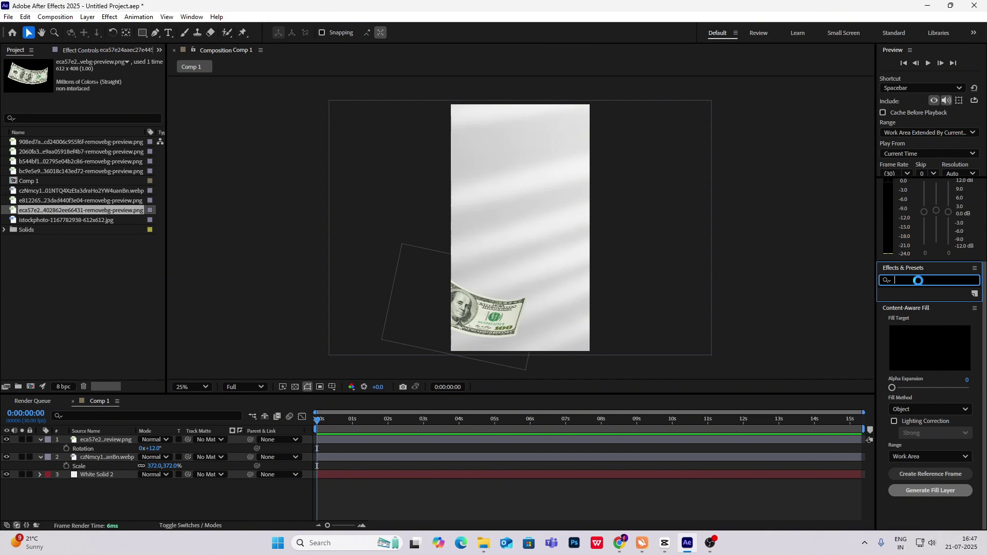
pyautogui.write('drop shad')
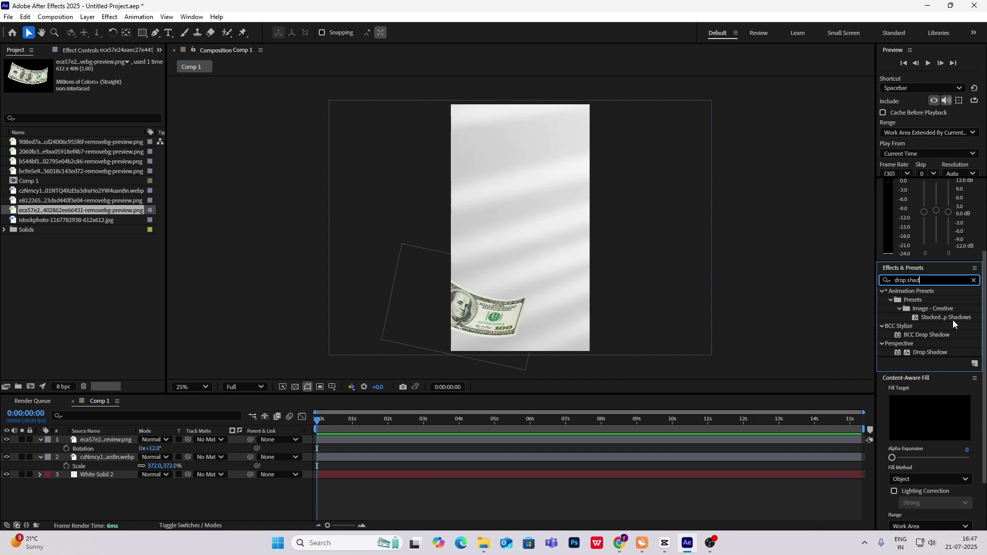
pyautogui.moveTo(926, 350); pyautogui.dragTo(473, 329)
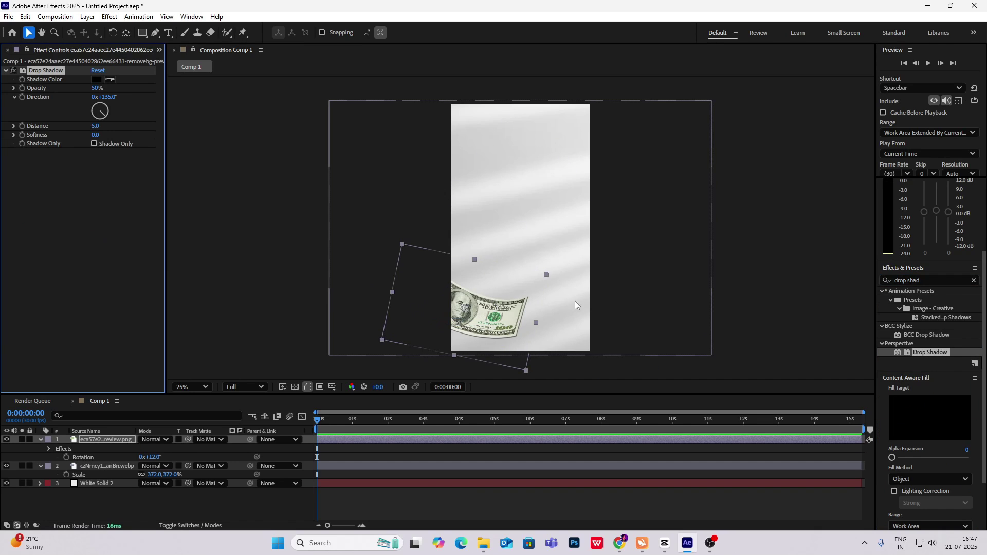
# Set the curved bill's drop shadow to 70% opacity, distance 10 and softness 78
pyautogui.scroll(1, 575, 301)
pyautogui.moveTo(553, 295); pyautogui.dragTo(566, 152)
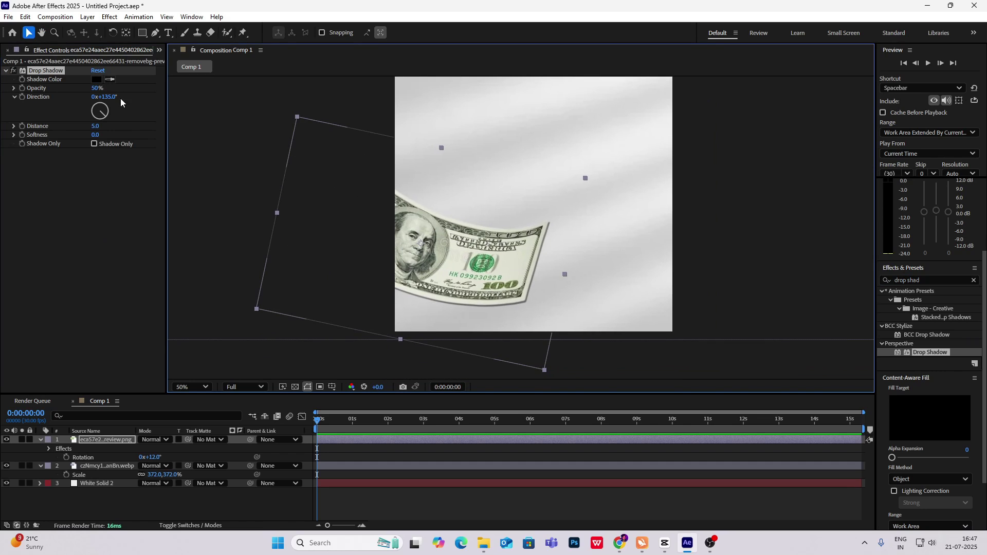
pyautogui.moveTo(96, 91); pyautogui.dragTo(124, 91)
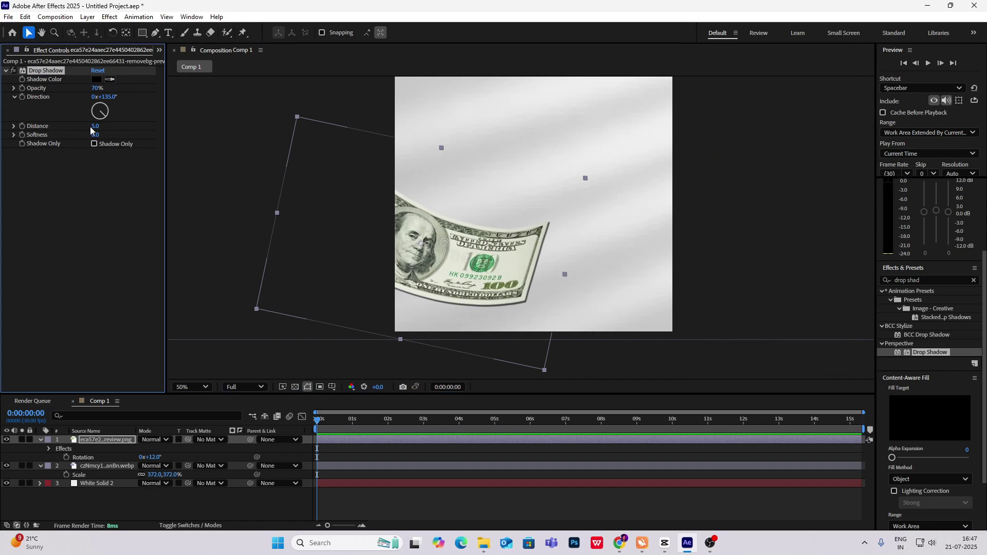
pyautogui.moveTo(95, 125); pyautogui.dragTo(109, 135)
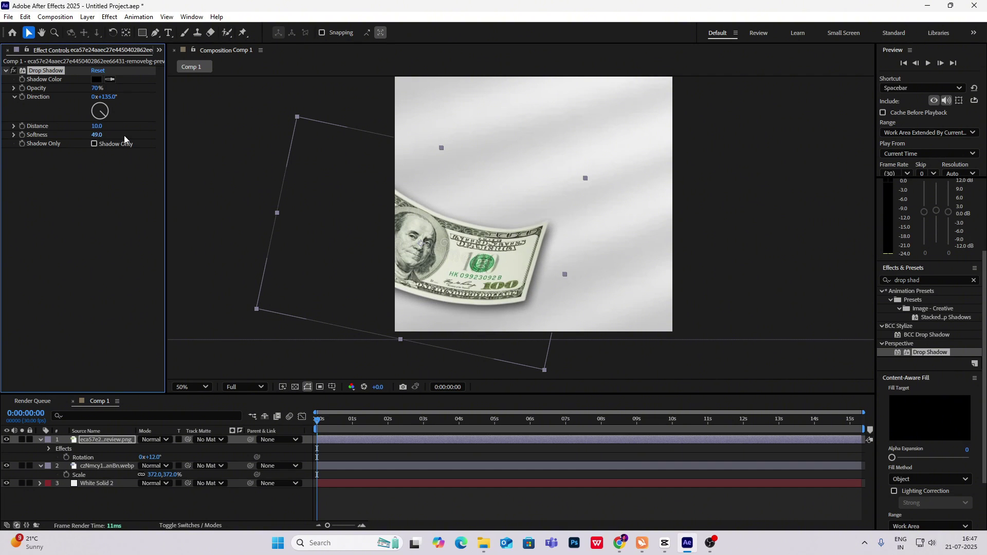
pyautogui.scroll(-2, 452, 267)
pyautogui.scroll(3, 452, 267)
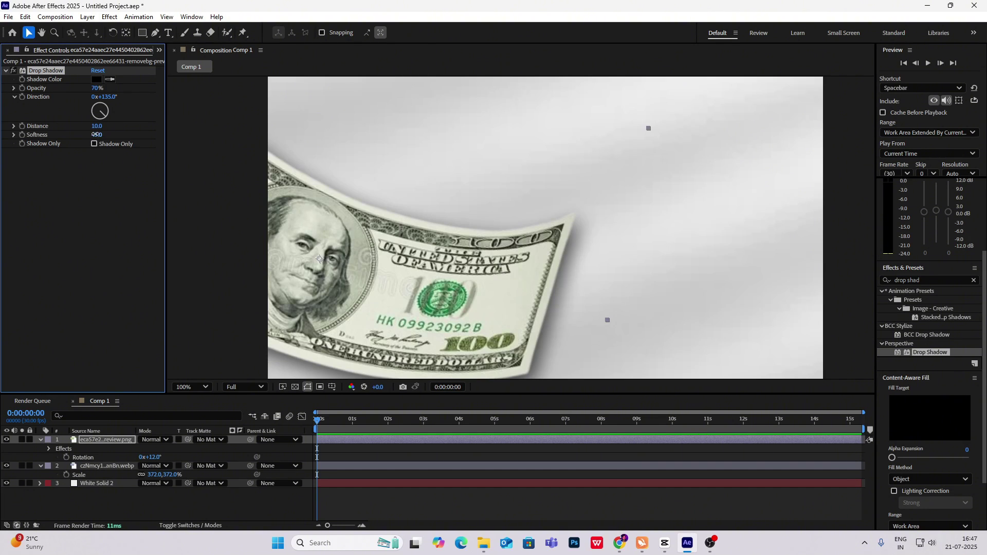
pyautogui.moveTo(95, 134); pyautogui.dragTo(110, 134)
pyautogui.scroll(-4, 520, 224)
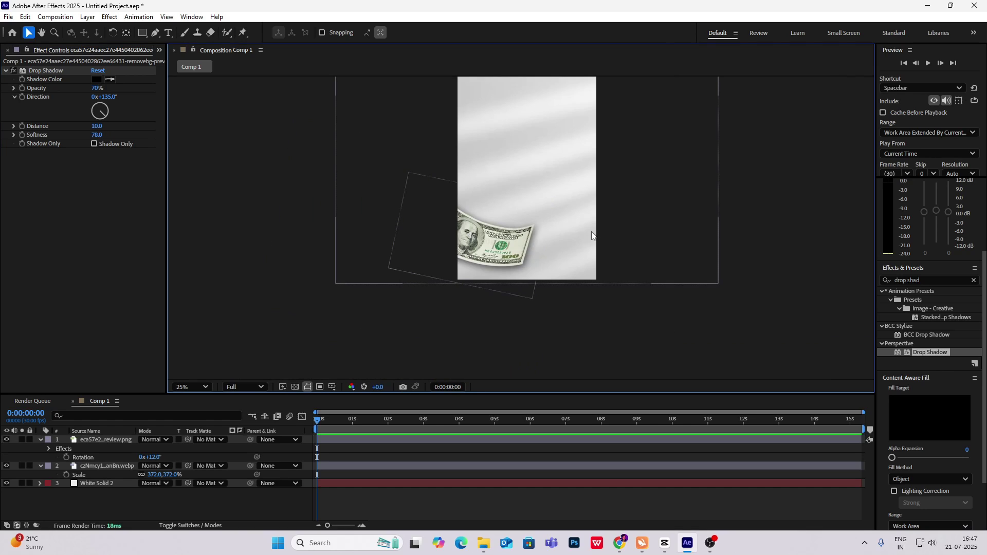
# Collapse the expanded properties of the curved bill and background image layers in the timeline
pyautogui.scroll(-1, 591, 235)
pyautogui.scroll(1, 580, 233)
pyautogui.scroll(-1, 547, 228)
pyautogui.press('space')
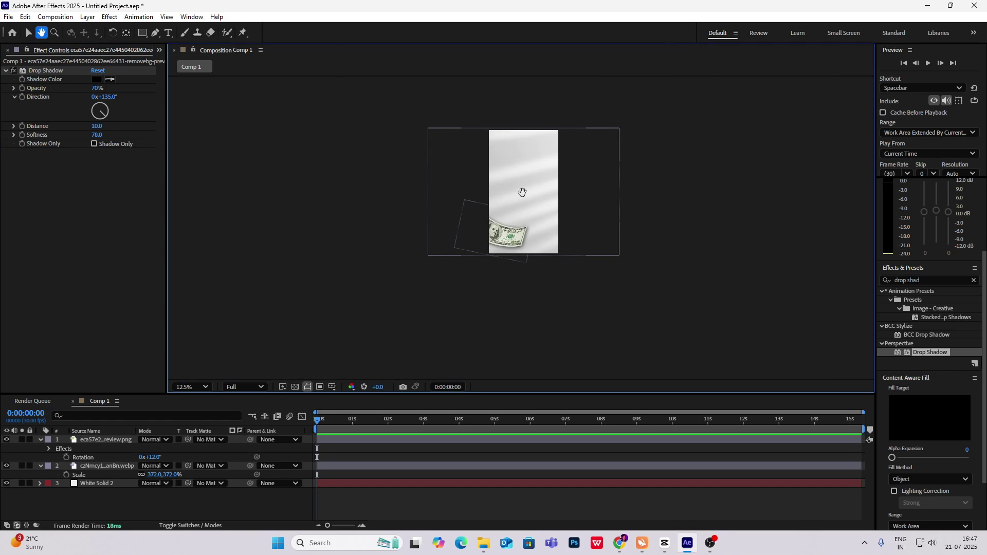
pyautogui.moveTo(522, 192); pyautogui.dragTo(519, 217)
pyautogui.scroll(1, 519, 221)
pyautogui.press('v')
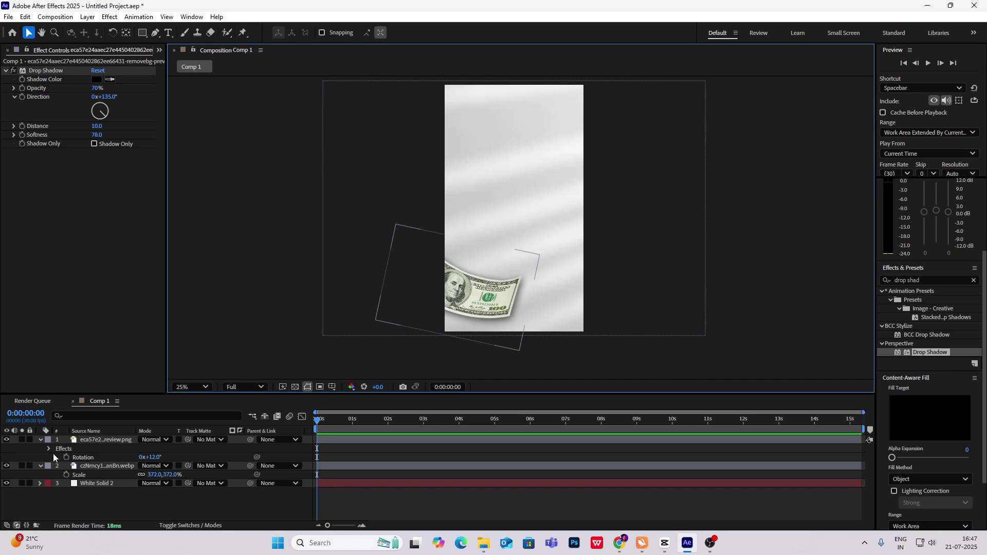
pyautogui.click(40, 440)
pyautogui.click(40, 448)
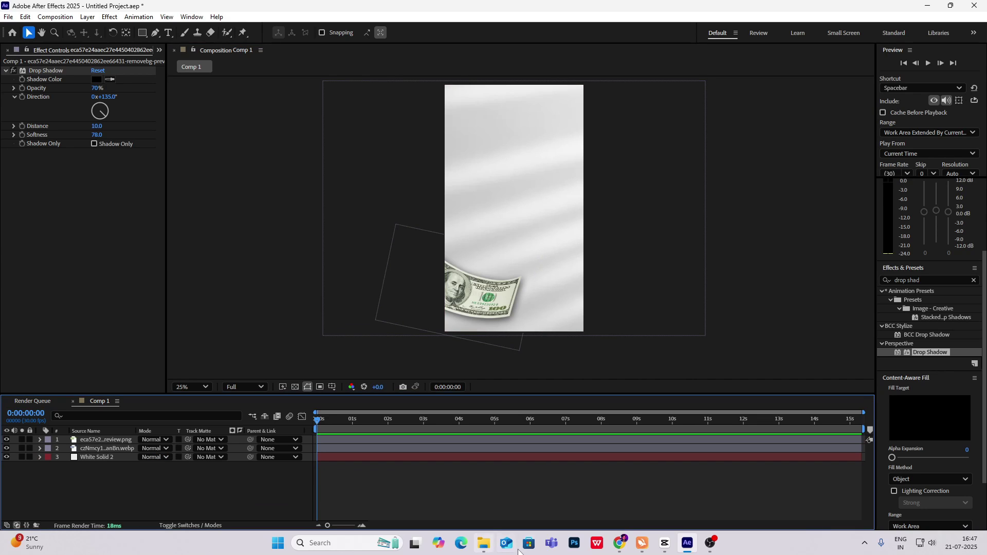
# Add the flat dollar bill PNG (2060fa3) as the top layer and move it to the composition's upper-right corner
pyautogui.click(159, 50)
pyautogui.click(164, 72)
pyautogui.moveTo(77, 154); pyautogui.dragTo(83, 438)
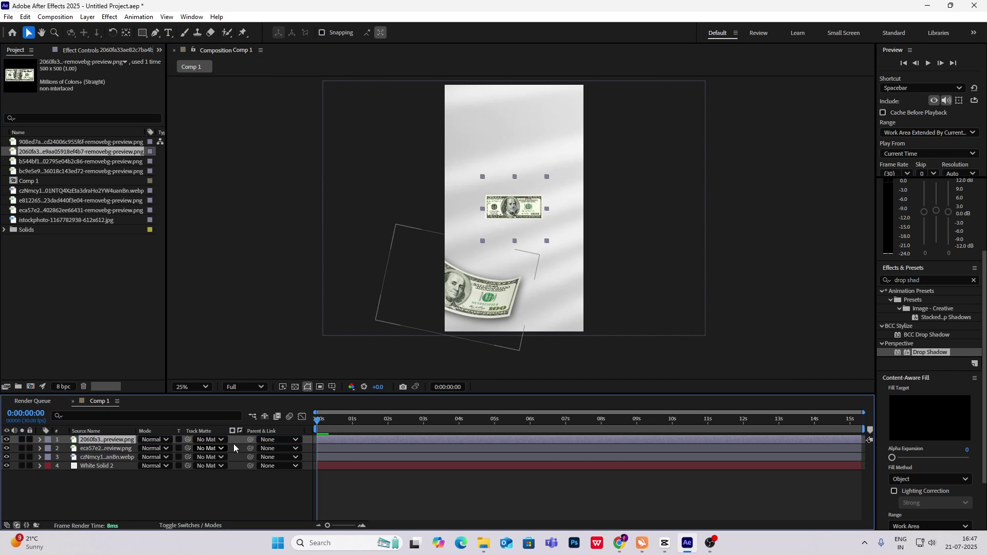
pyautogui.moveTo(518, 201); pyautogui.dragTo(578, 117)
# Tilt the flat dollar bill slightly counterclockwise, scale it to 197%, and reposition it against the composition's right edge
pyautogui.press('r')
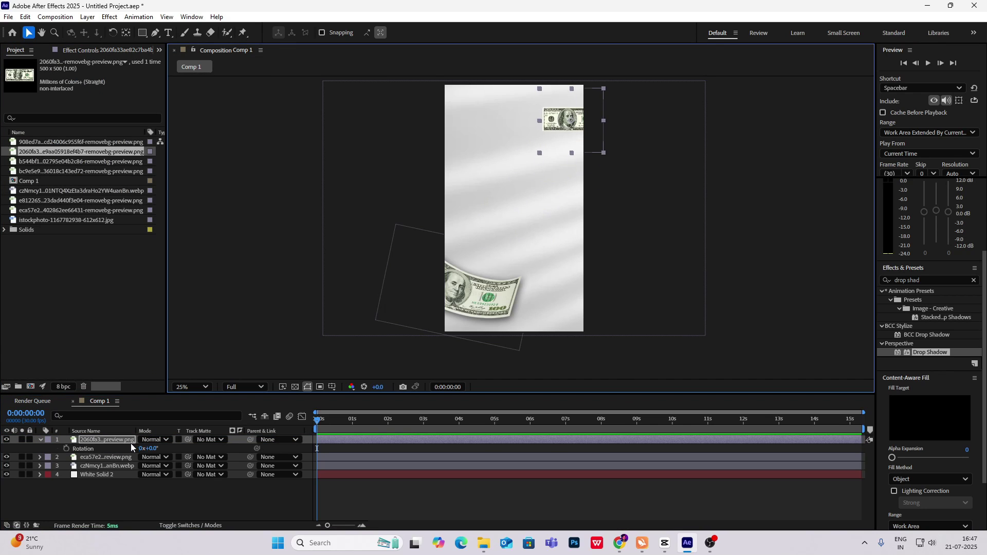
pyautogui.moveTo(149, 449); pyautogui.dragTo(624, 165)
pyautogui.press('s')
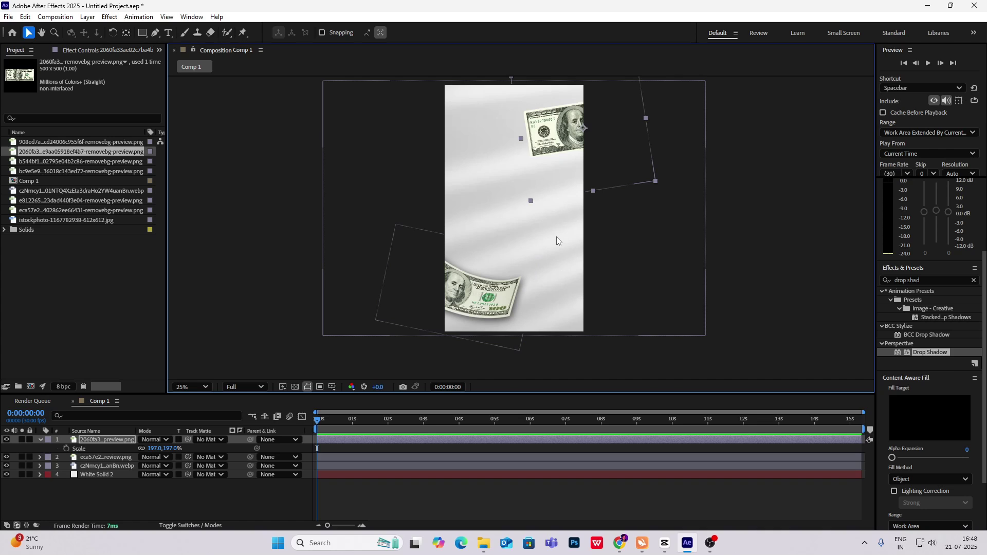
pyautogui.moveTo(557, 127)
pyautogui.mouseDown()
pyautogui.moveTo(515, 128)
pyautogui.moveTo(547, 131)
pyautogui.mouseUp()
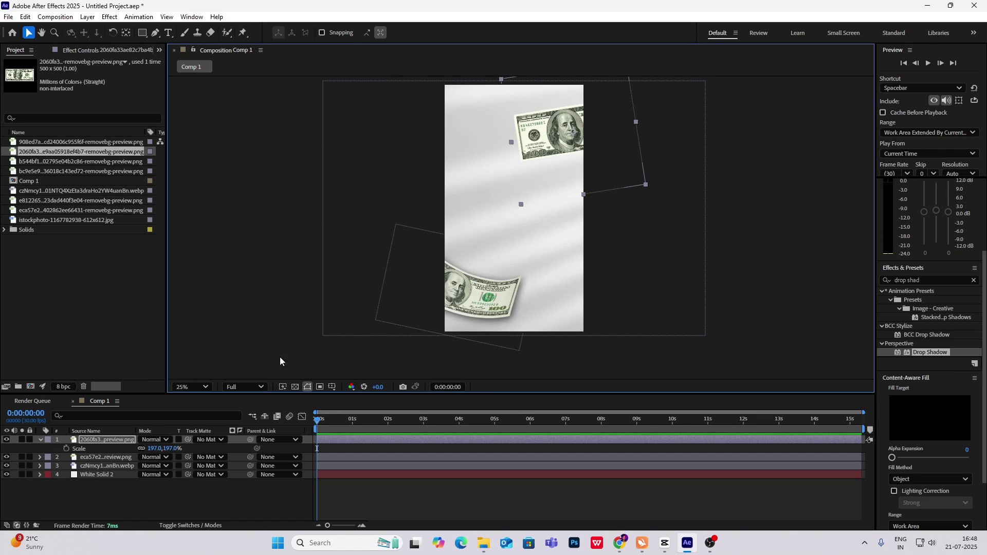
# Copy the Drop Shadow effect from the curved bill layer and apply it to the flat dollar bill layer
pyautogui.click(97, 458)
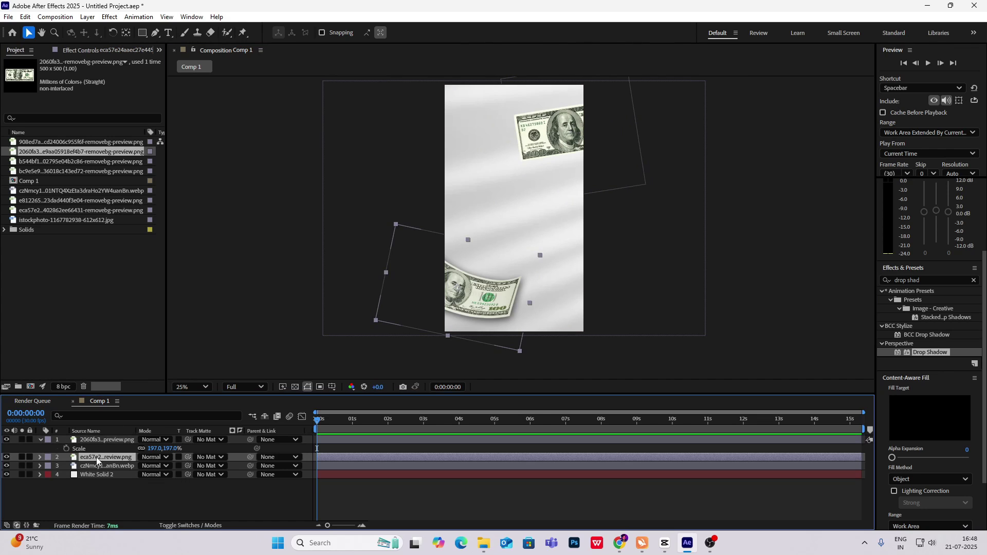
pyautogui.click(160, 50)
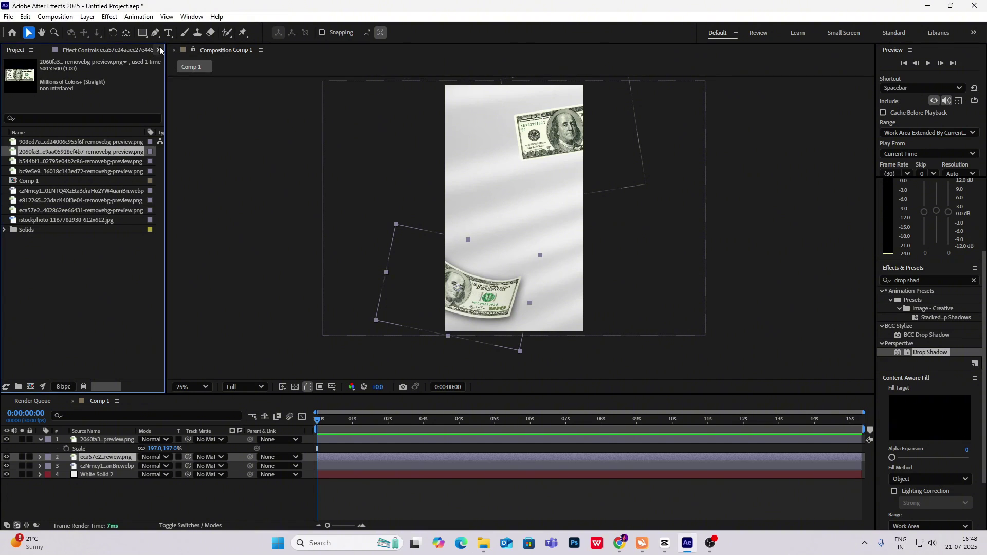
pyautogui.click(176, 78)
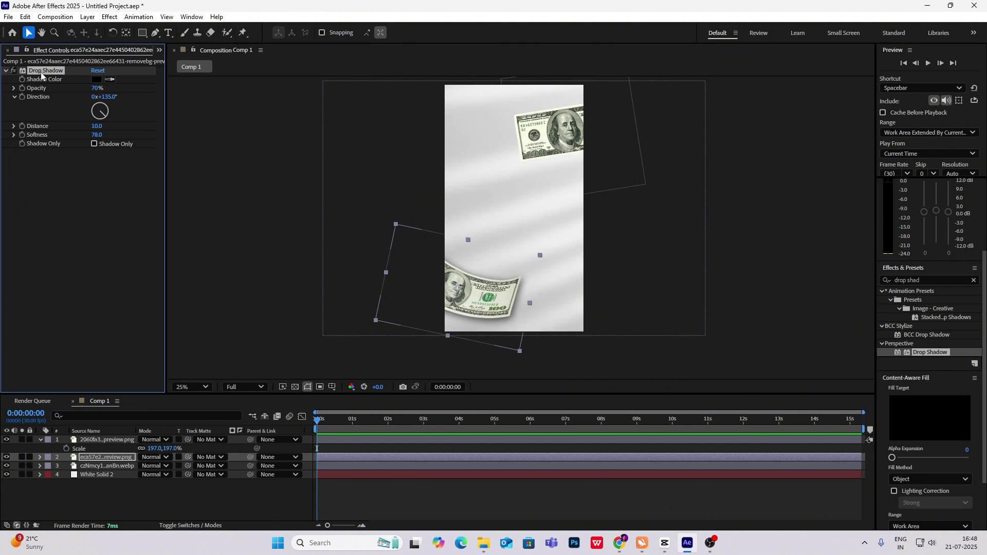
pyautogui.click(99, 440)
pyautogui.hotkey('ctrl', 'v')
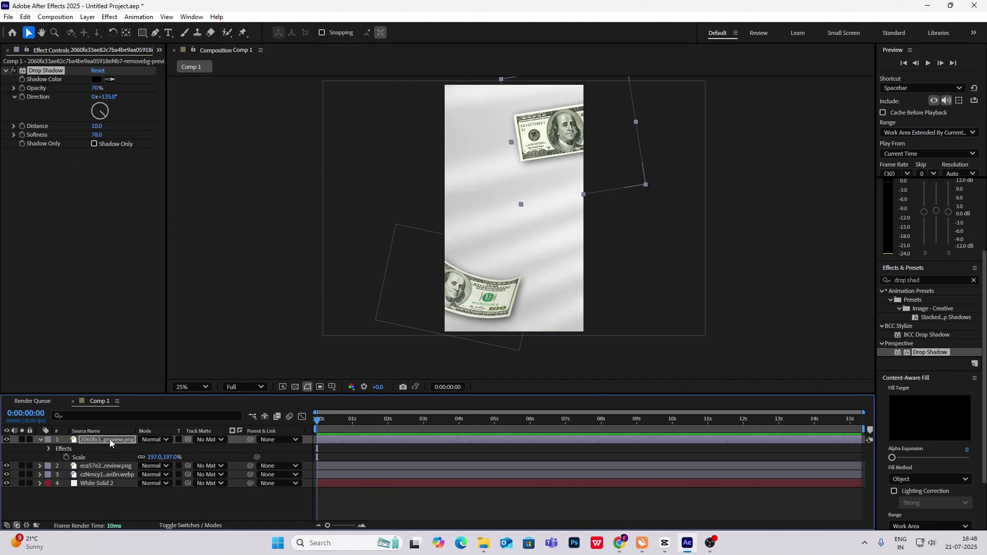
pyautogui.click(561, 138)
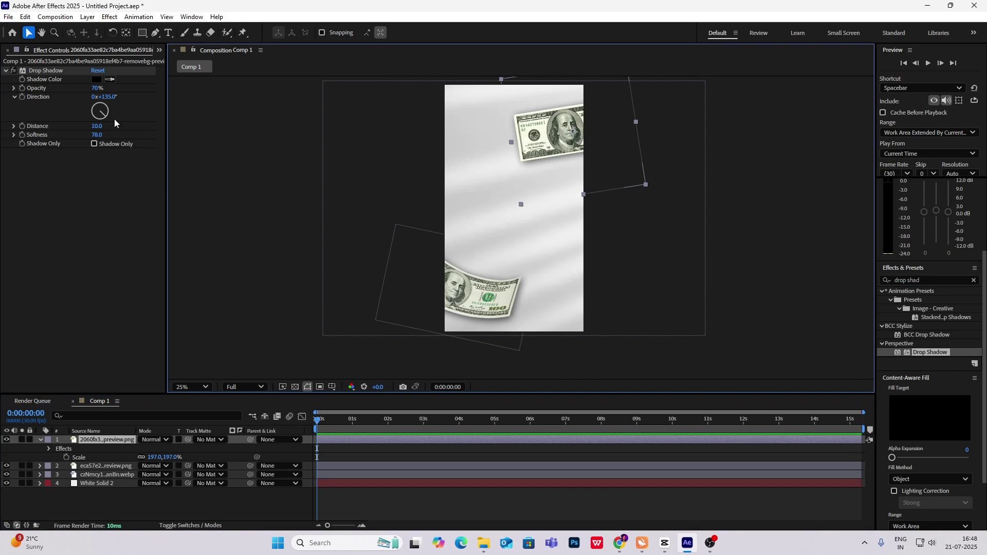
pyautogui.moveTo(115, 123); pyautogui.dragTo(97, 132)
pyautogui.click(776, 115)
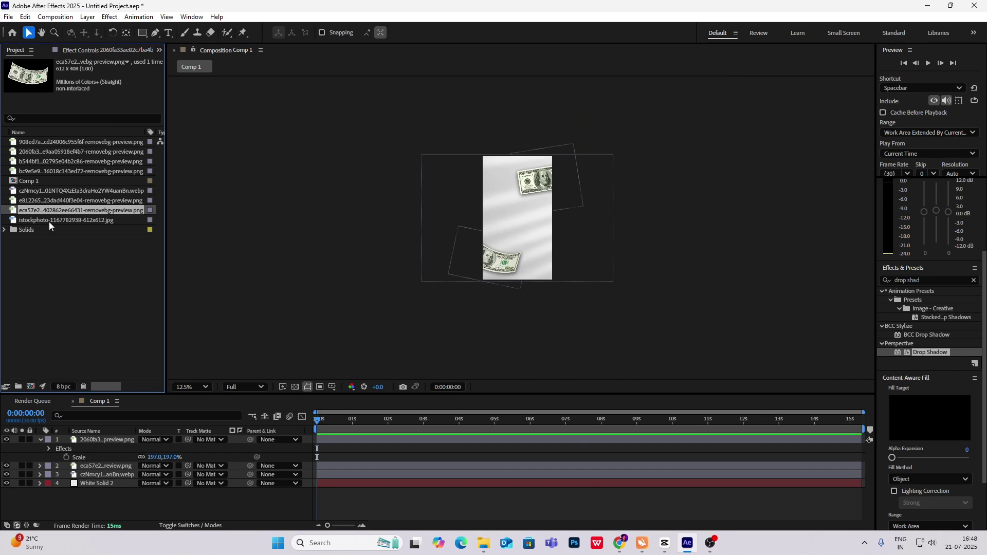
# Add the black money bag PNG (908ed7a) to the composition as the top layer
pyautogui.click(48, 221)
pyautogui.click(48, 143)
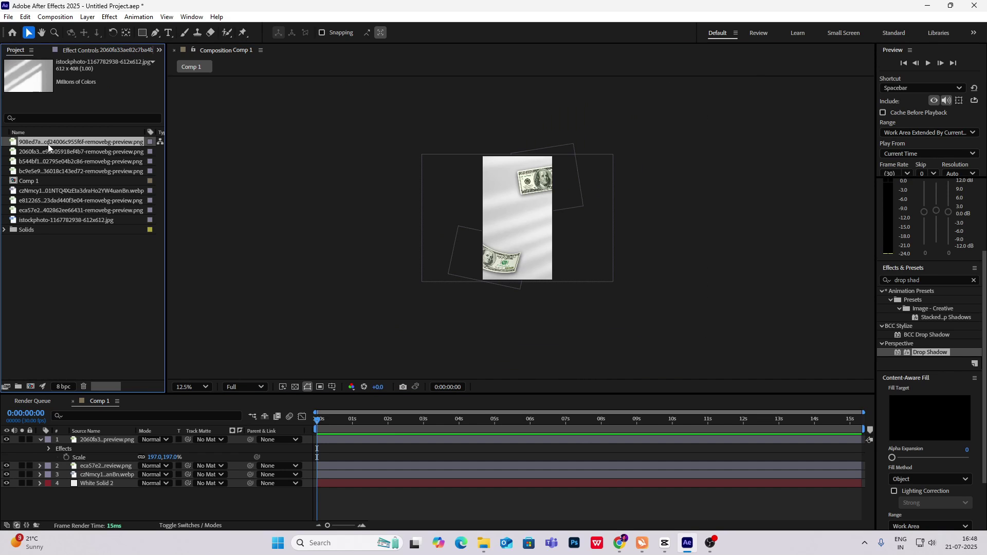
pyautogui.moveTo(48, 144); pyautogui.dragTo(118, 440)
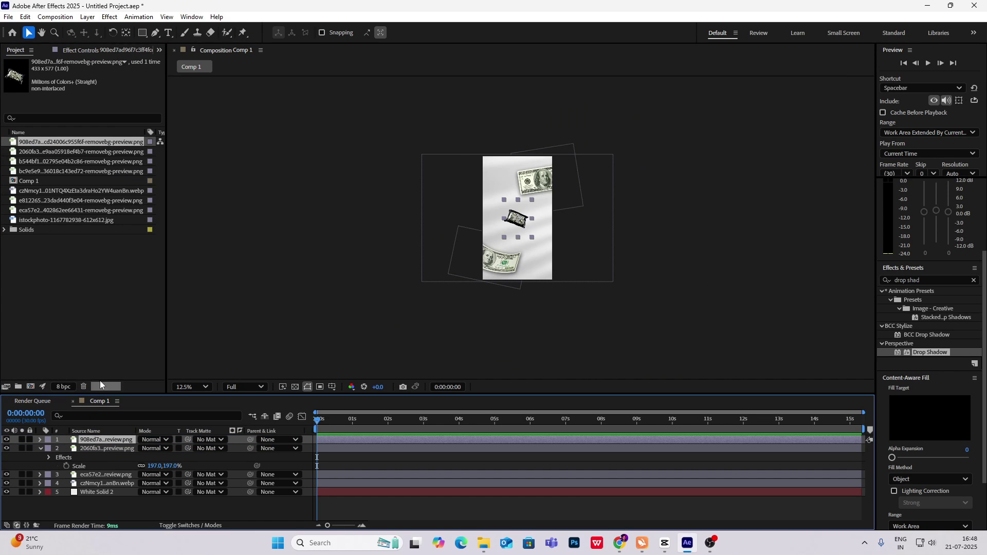
# Scale the money bag layer up to 257%
pyautogui.press('.')
pyautogui.press('.')
pyautogui.press('.')
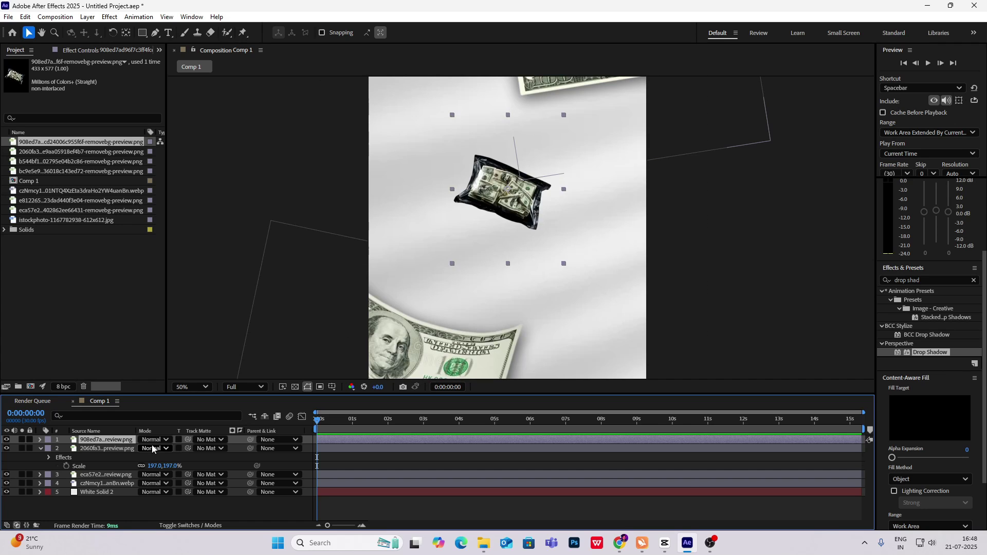
pyautogui.press('s')
pyautogui.moveTo(157, 449); pyautogui.dragTo(253, 448)
pyautogui.press(',')
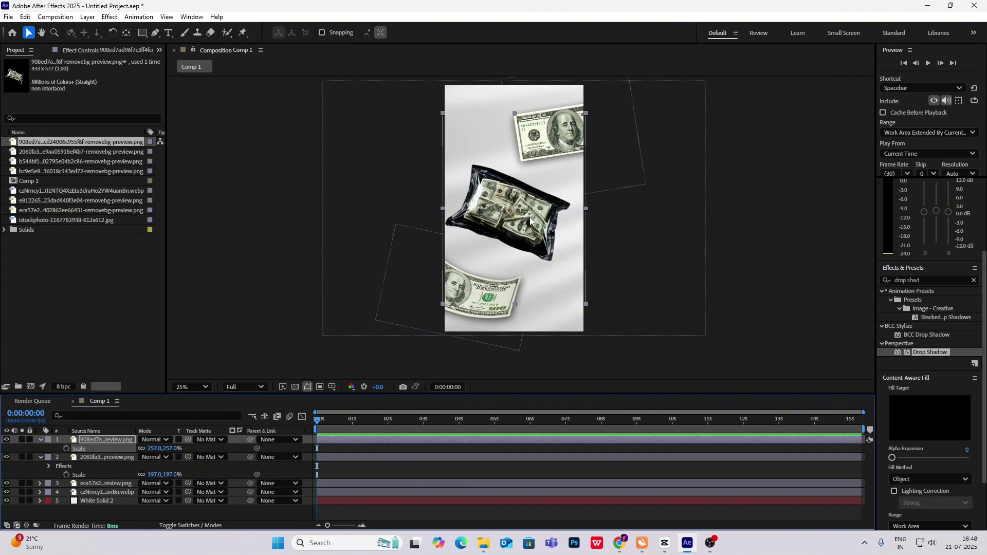
pyautogui.press(',')
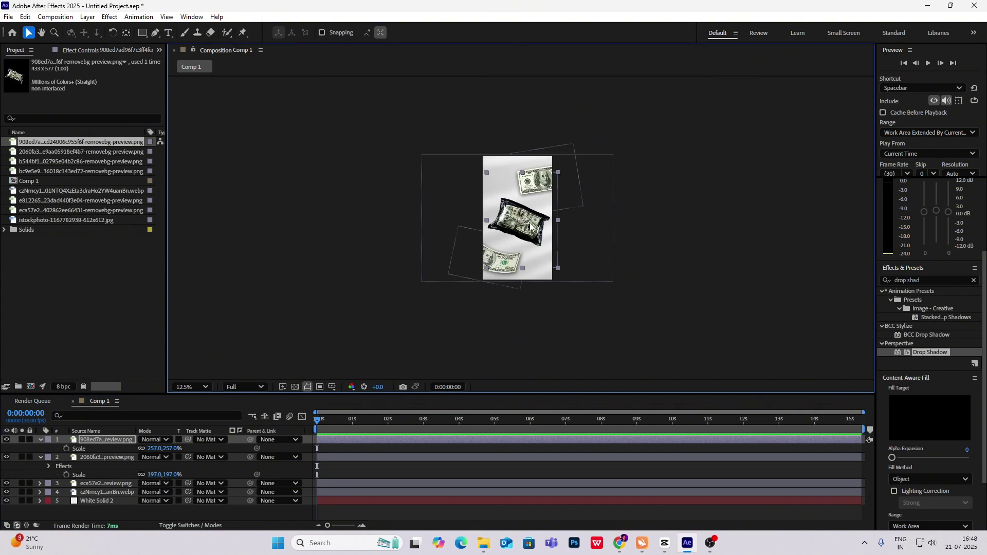
# Rotate the money bag to -22° so it sits level in the middle of the composition
pyautogui.press('r')
pyautogui.moveTo(152, 449); pyautogui.dragTo(140, 448)
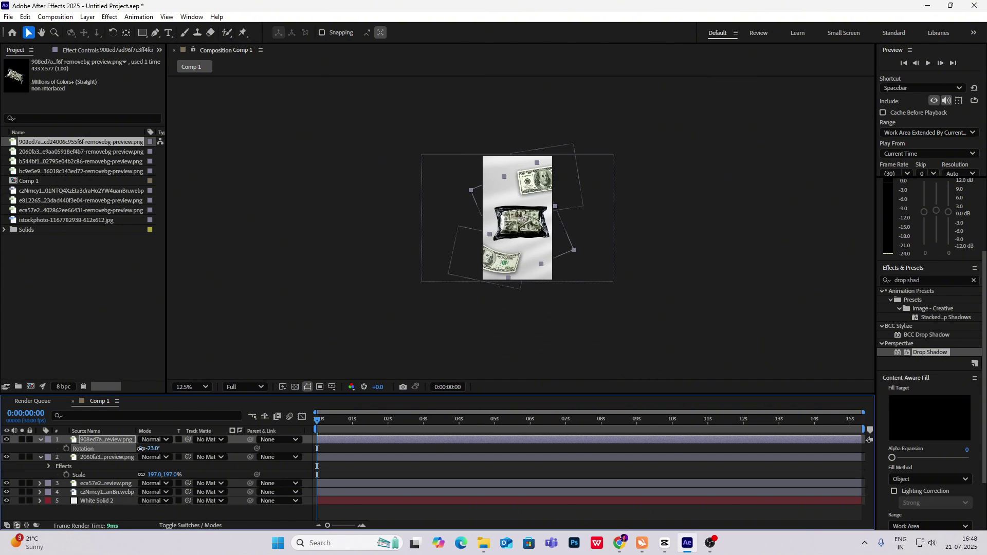
pyautogui.press('.')
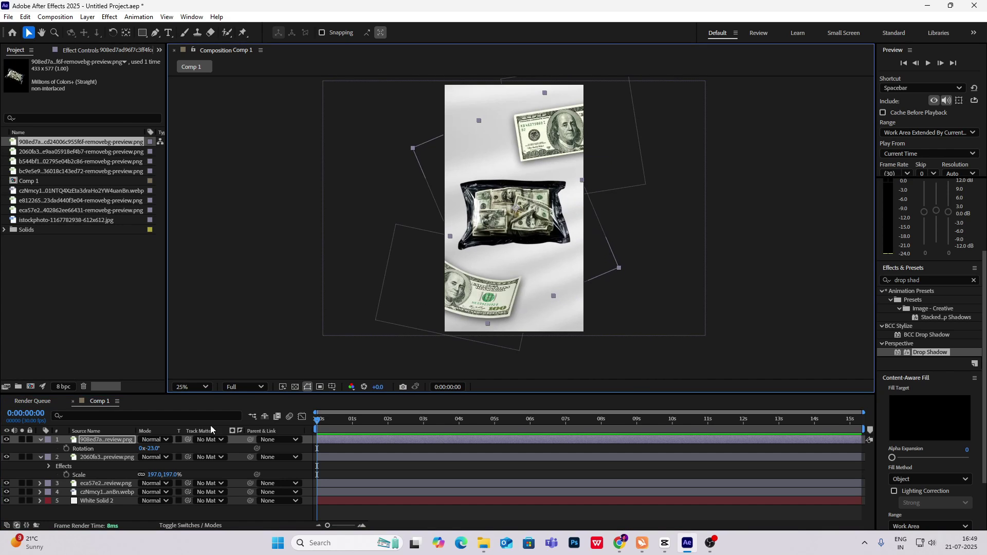
pyautogui.moveTo(152, 452); pyautogui.dragTo(179, 451)
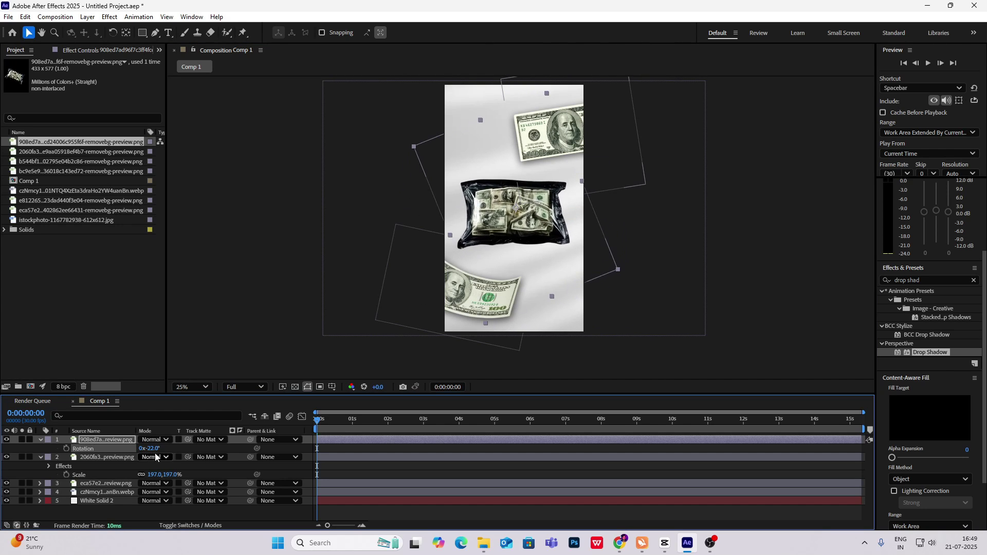
# Check the reference video in CapCut, return to After Effects and add separate text layers I and DON'T above the bag and BUY below it
pyautogui.click(667, 544)
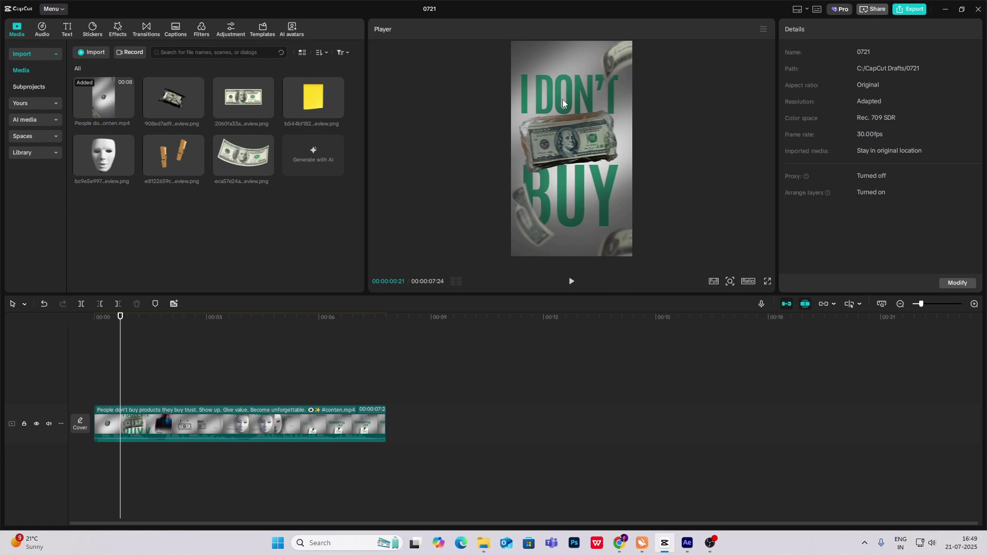
pyautogui.click(687, 544)
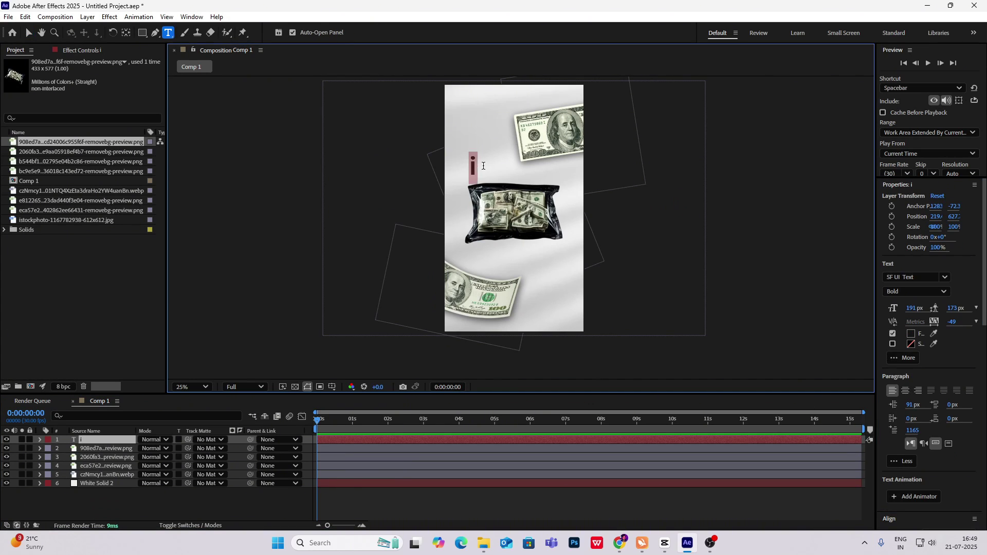
pyautogui.click(103, 440)
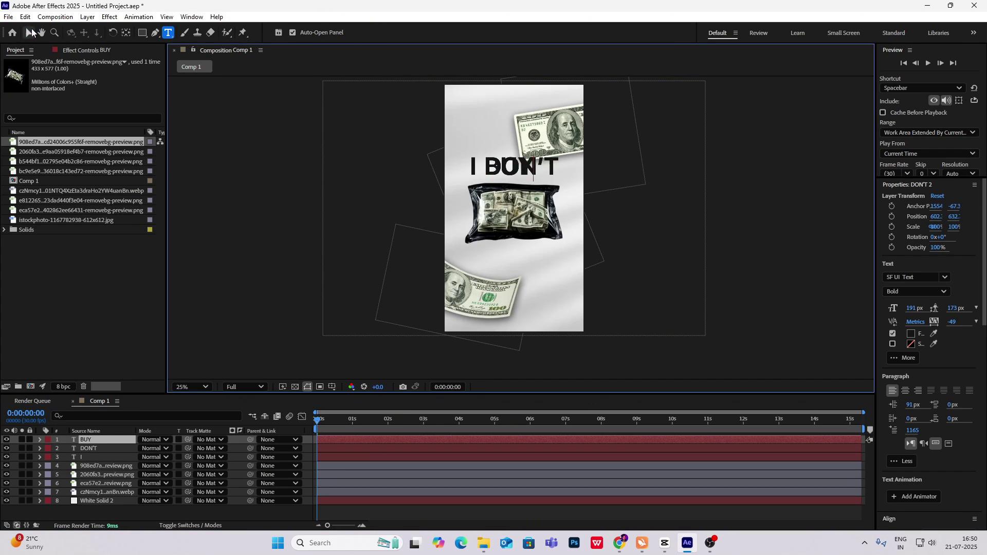
pyautogui.click(516, 260)
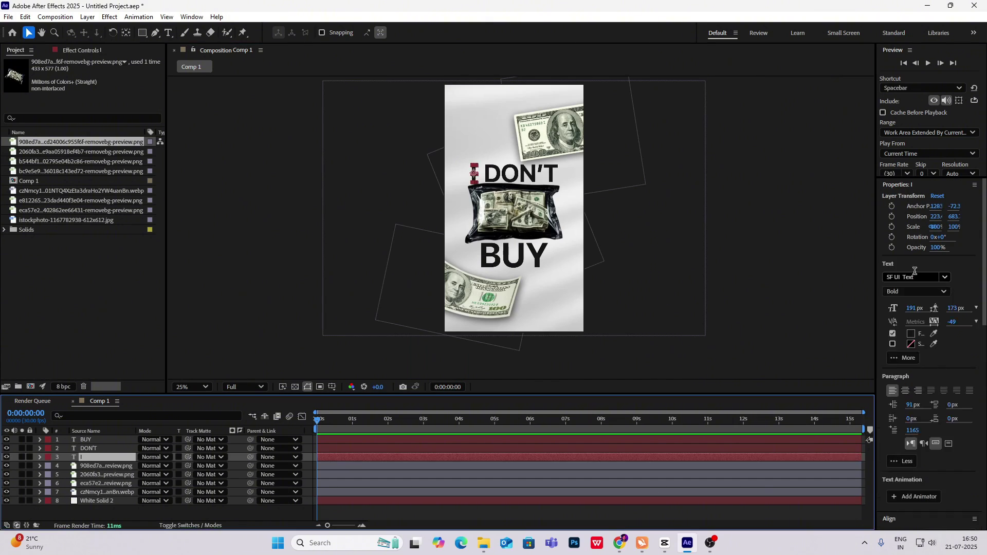
# Change the font of the I, DON'T and BUY text layers to a handwritten brush style
pyautogui.click(915, 277)
pyautogui.scroll(-5, 877, 309)
pyautogui.click(877, 309)
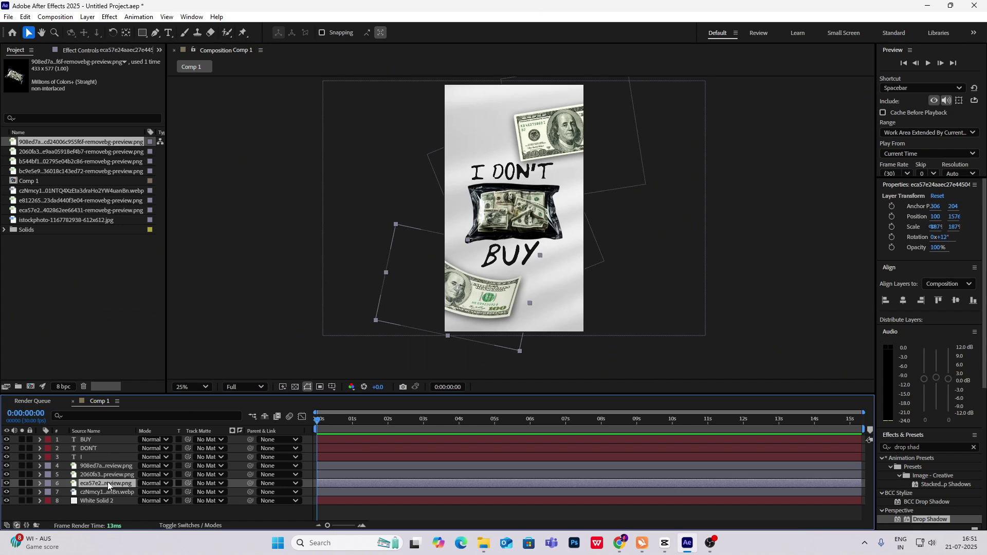
# Rename the money bag, flat bill and curved bill layers as center dollar, top dollar and bottaom dollar
pyautogui.click(112, 465)
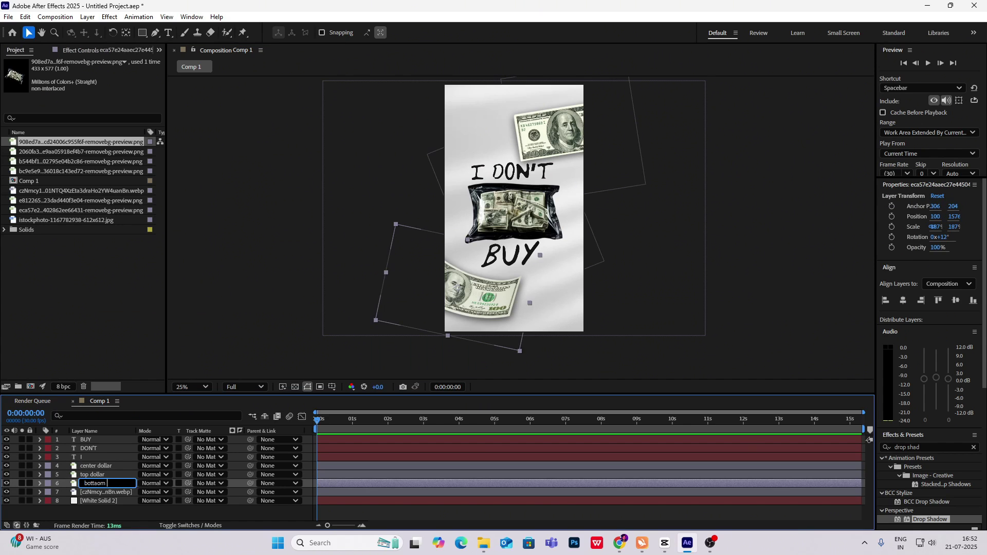
# Draw a closed, irregular Pen tool mask around the bills in the middle of the center dollar layer
pyautogui.click(155, 32)
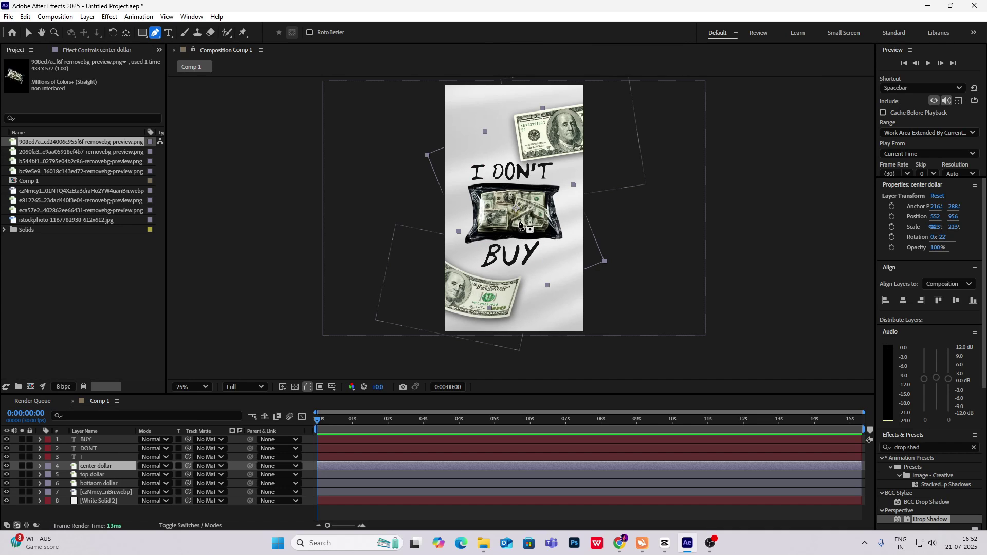
pyautogui.scroll(2, 521, 226)
pyautogui.press('h')
pyautogui.moveTo(524, 226)
pyautogui.mouseDown()
pyautogui.moveTo(521, 201)
pyautogui.moveTo(523, 215)
pyautogui.mouseUp()
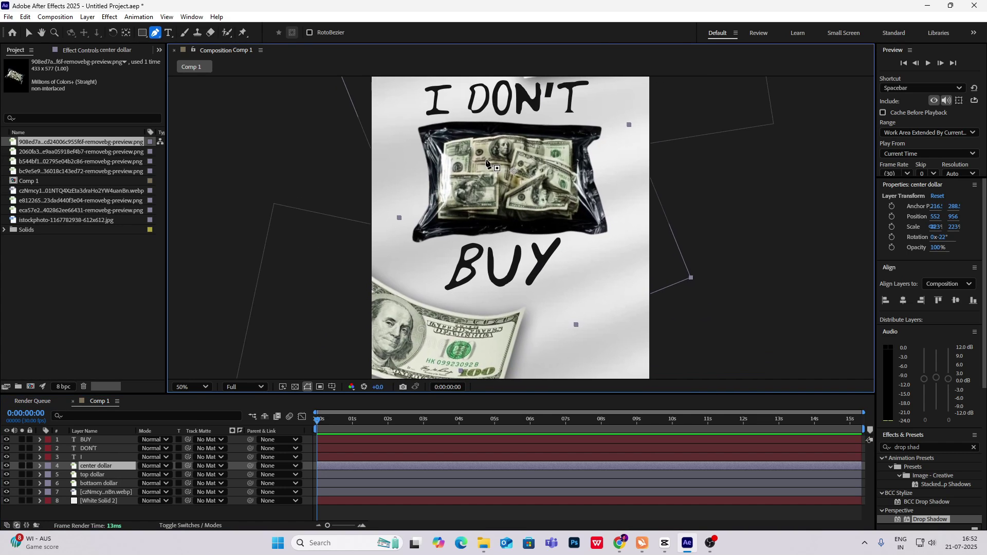
pyautogui.click(492, 148)
pyautogui.click(479, 164)
pyautogui.click(481, 181)
pyautogui.click(491, 193)
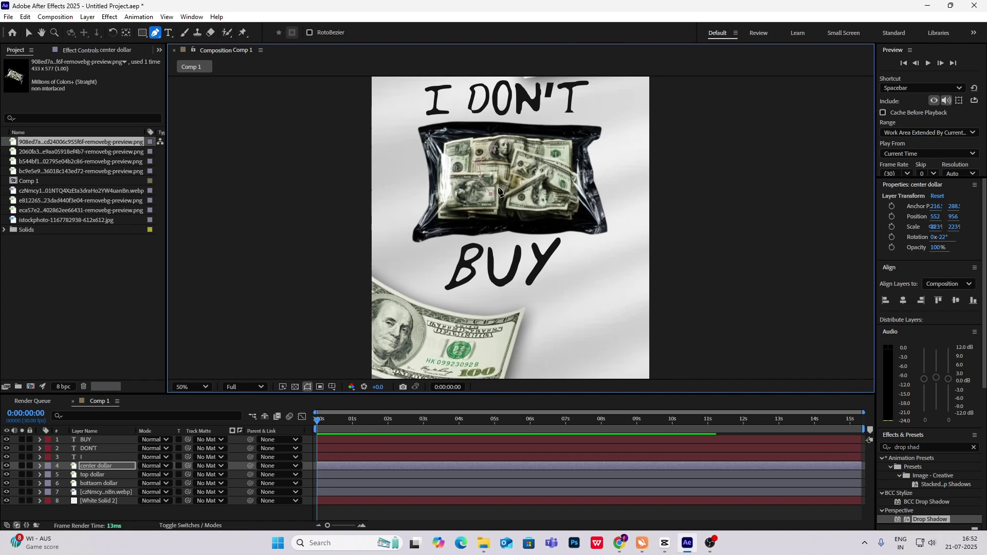
pyautogui.click(509, 187)
pyautogui.click(531, 192)
pyautogui.click(549, 176)
pyautogui.click(538, 163)
pyautogui.click(519, 151)
pyautogui.click(492, 152)
pyautogui.click(286, 512)
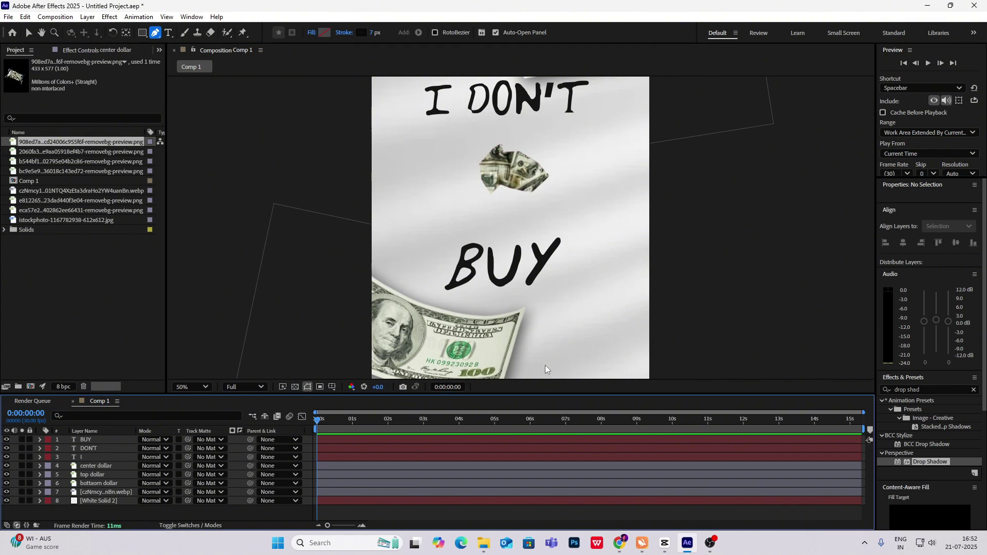
# Reveal Mask 1 of the center dollar layer and set a Mask Path keyframe at 0:00:00:00
pyautogui.press(',')
pyautogui.press('.')
pyautogui.click(96, 466)
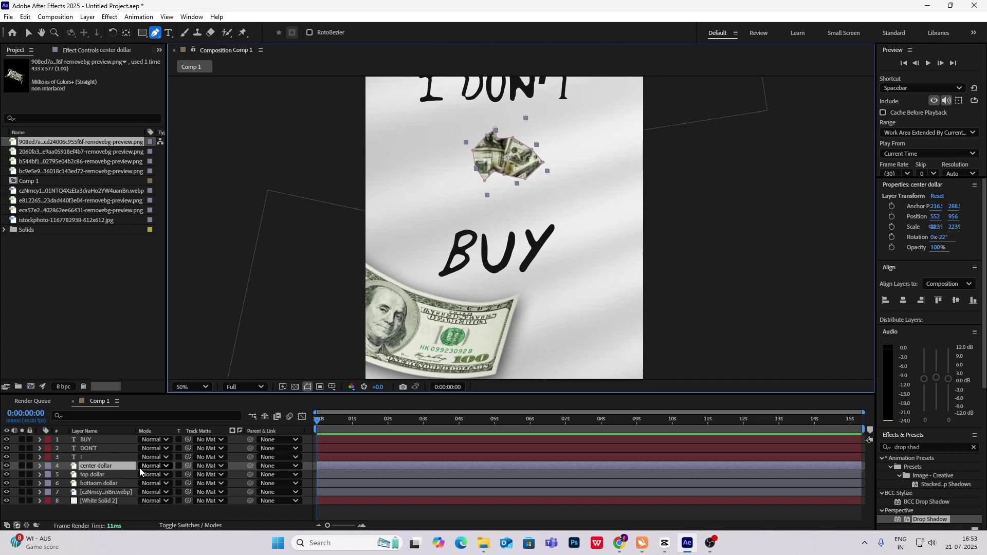
pyautogui.click(40, 466)
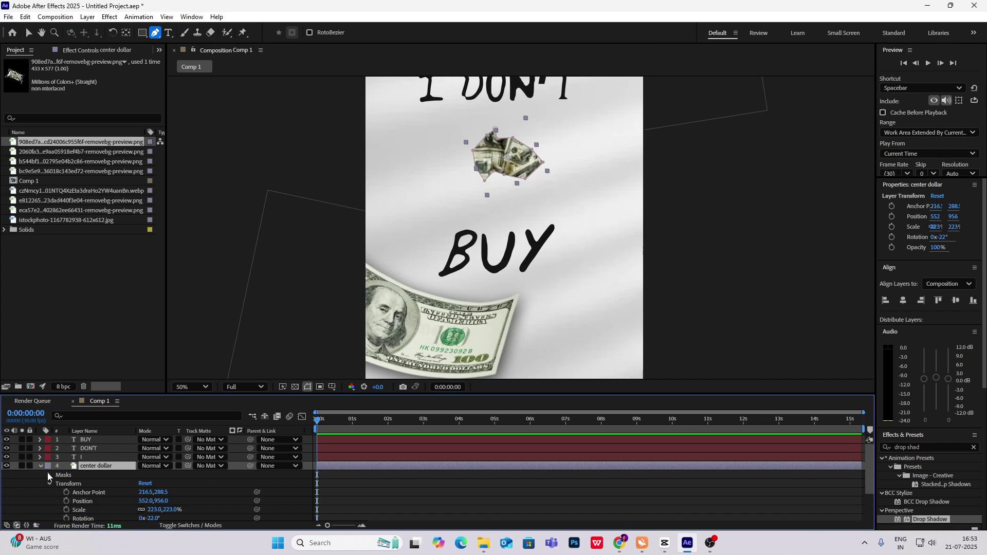
pyautogui.click(49, 475)
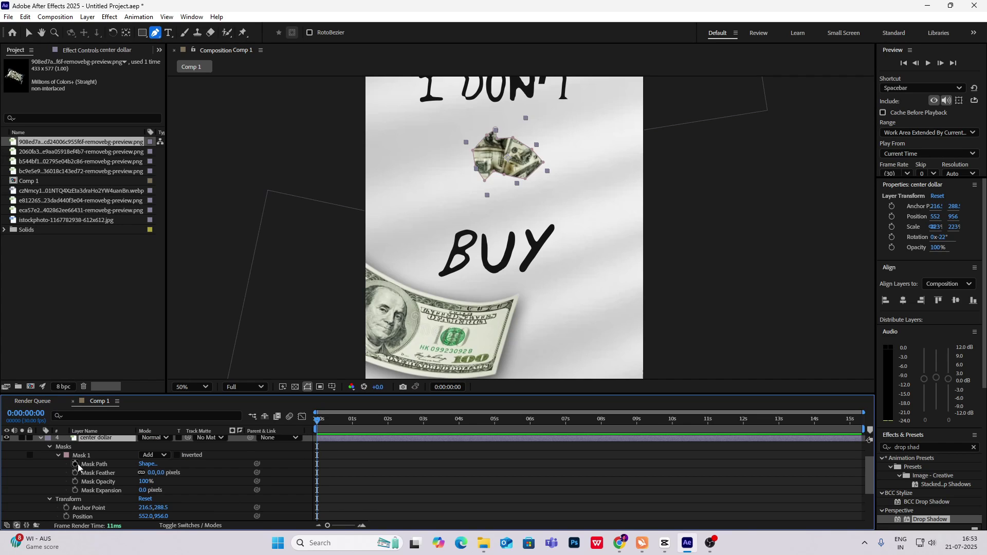
pyautogui.click(76, 463)
# At 0:00:00:11, pull Mask 1's left-side points outward over the bag and undo the last lower-right point change
pyautogui.moveTo(316, 422); pyautogui.dragTo(330, 420)
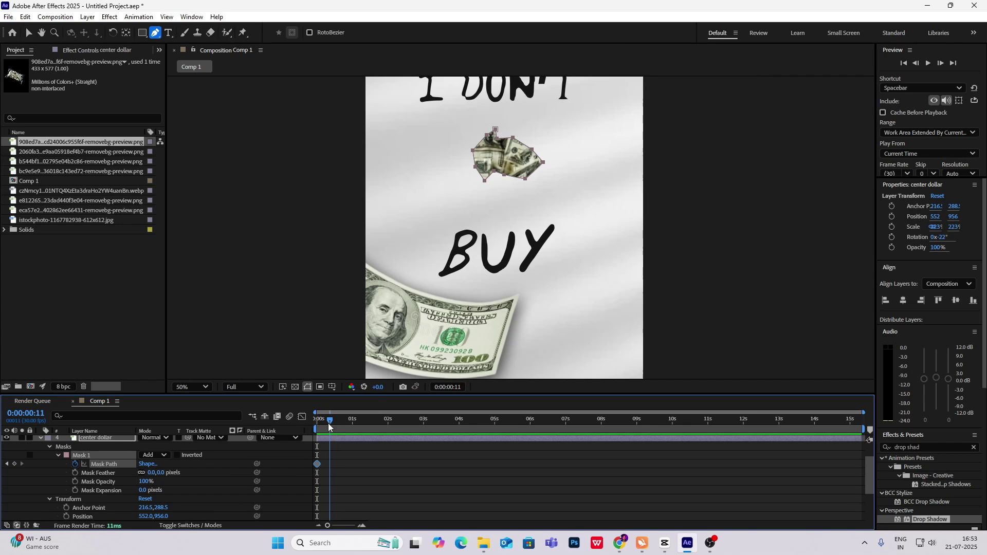
pyautogui.click(29, 33)
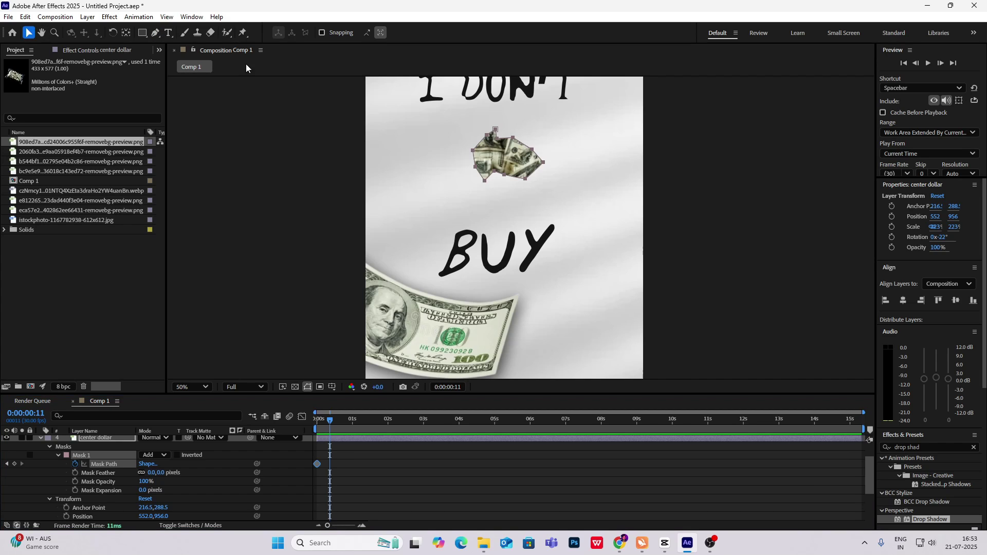
pyautogui.click(501, 140)
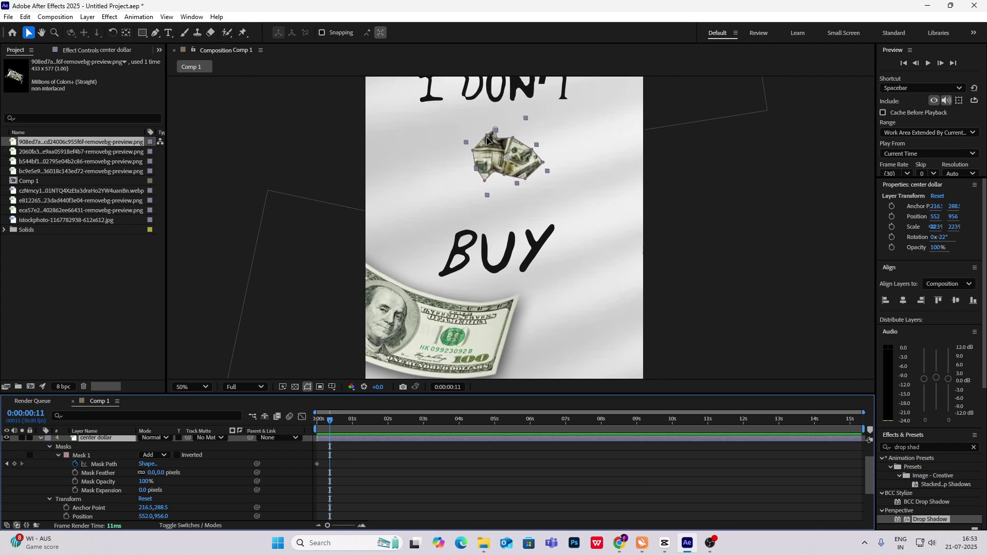
pyautogui.moveTo(487, 136); pyautogui.dragTo(544, 194)
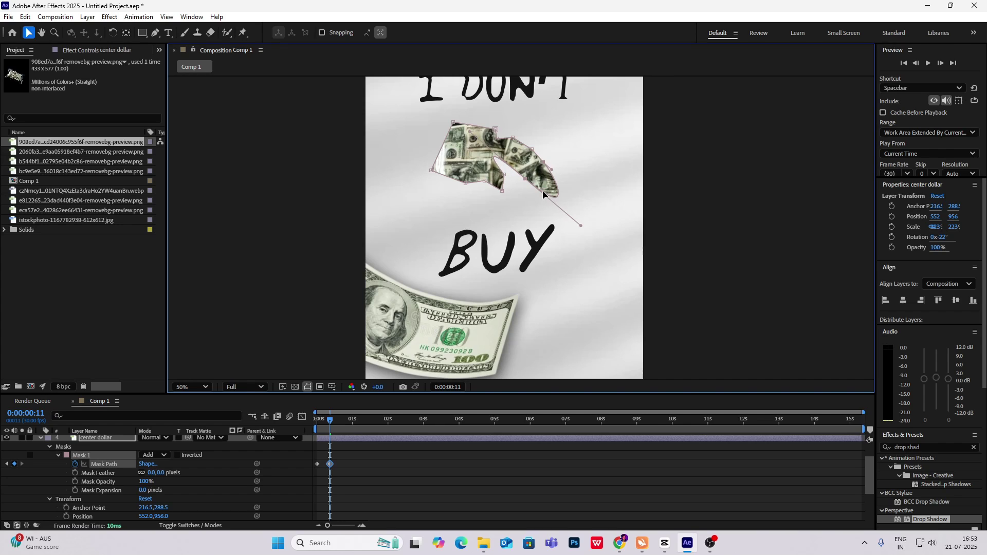
pyautogui.hotkey('ctrl', 'z')
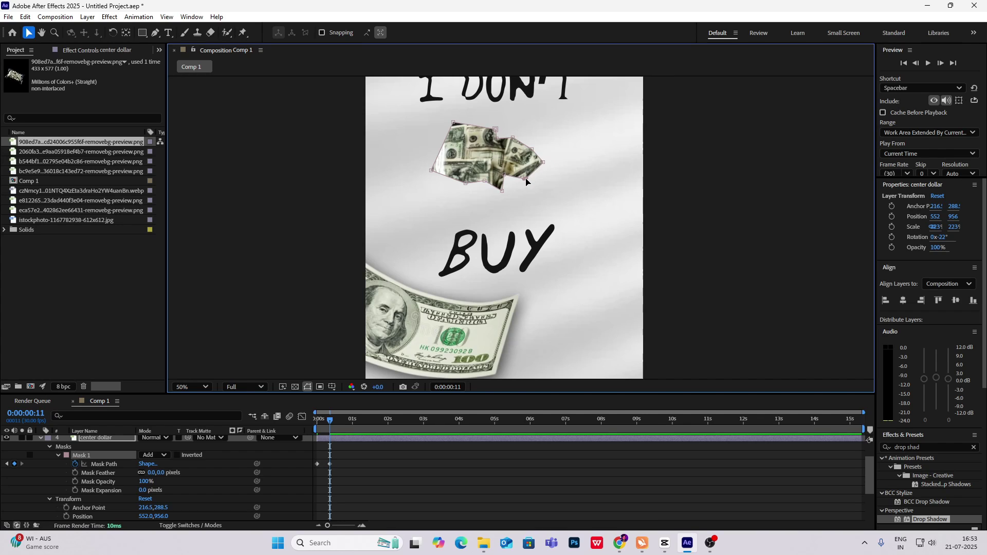
# Pull Mask 1's right-side and upper points outward at 0:00:00:11 to uncover more of the money bag
pyautogui.doubleClick(526, 181)
pyautogui.click(352, 500)
pyautogui.click(497, 162)
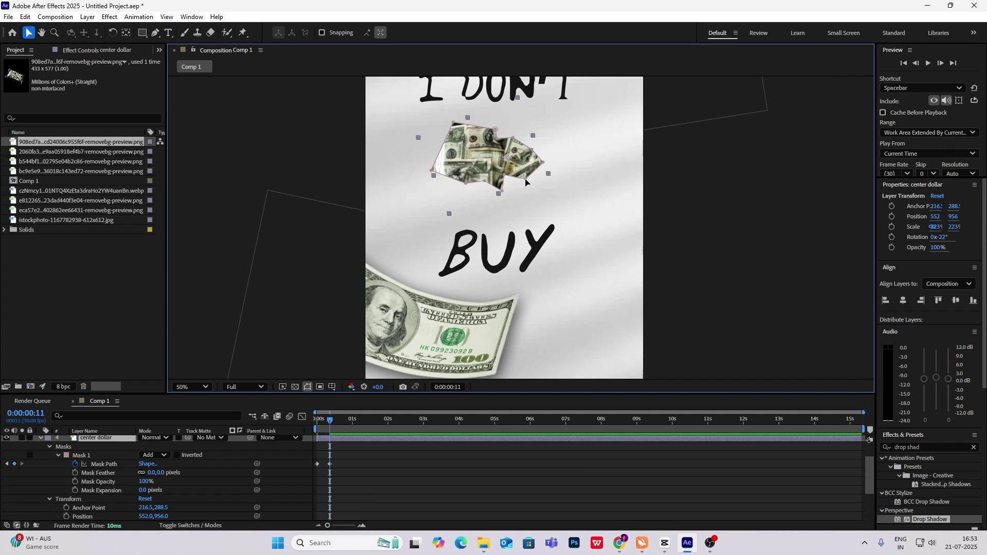
pyautogui.moveTo(525, 179); pyautogui.dragTo(567, 154)
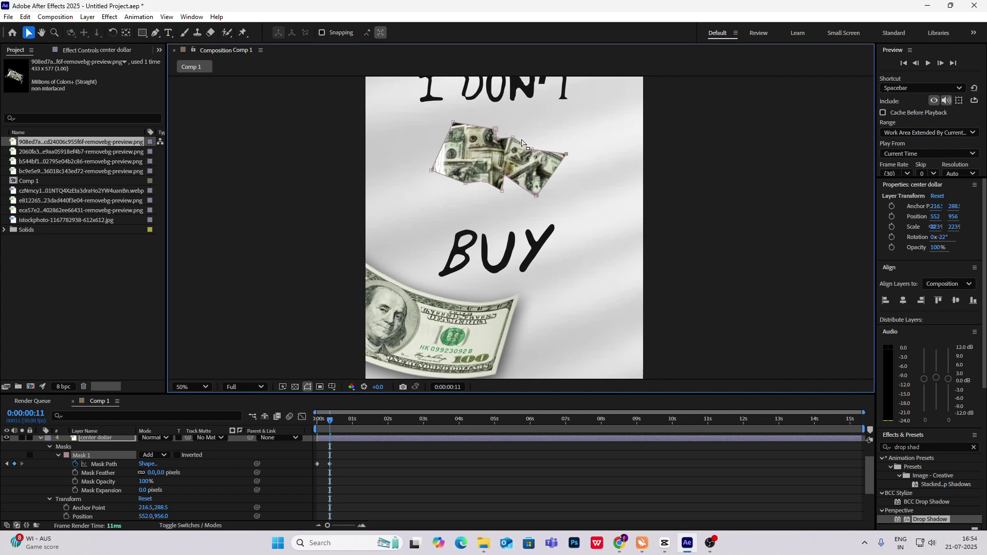
pyautogui.moveTo(513, 137)
pyautogui.mouseDown()
pyautogui.moveTo(517, 123)
pyautogui.moveTo(550, 135)
pyautogui.moveTo(496, 115)
pyautogui.moveTo(504, 126)
pyautogui.mouseUp()
pyautogui.moveTo(504, 174); pyautogui.dragTo(509, 177)
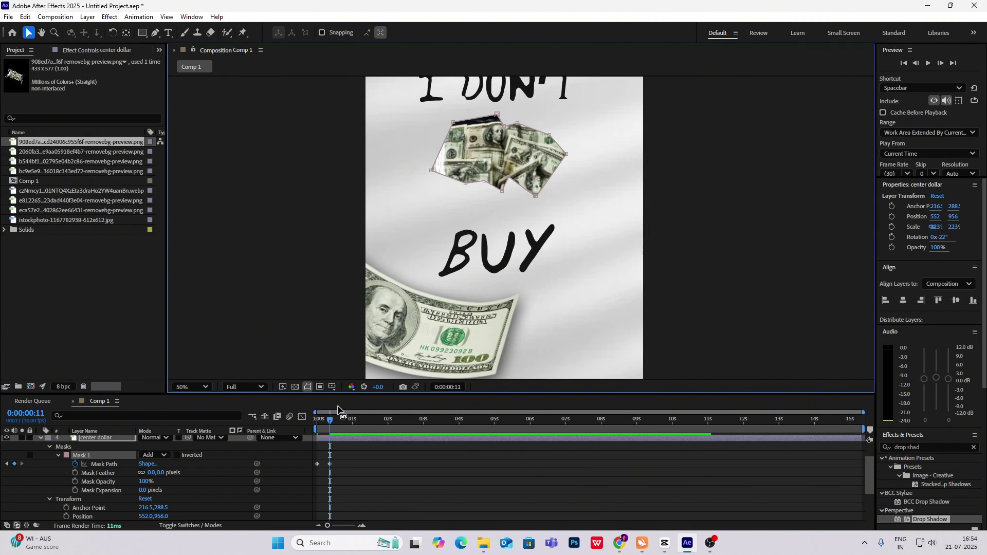
# At 0:00:00:24, pull Mask 1's points outward on all sides of the center dollar layer to uncover the bag's inner edges
pyautogui.moveTo(345, 422); pyautogui.dragTo(345, 423)
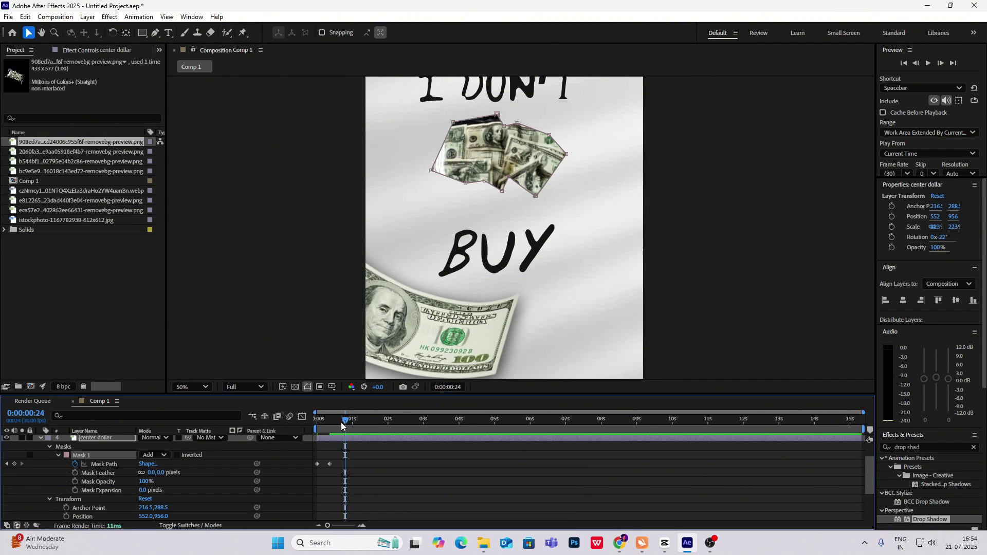
pyautogui.moveTo(535, 197); pyautogui.dragTo(533, 211)
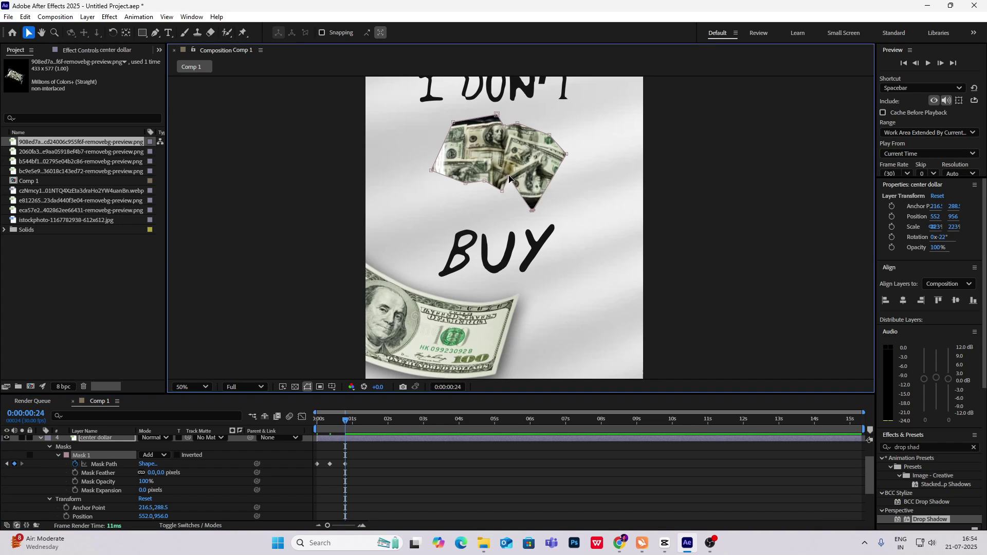
pyautogui.moveTo(465, 184); pyautogui.dragTo(412, 164)
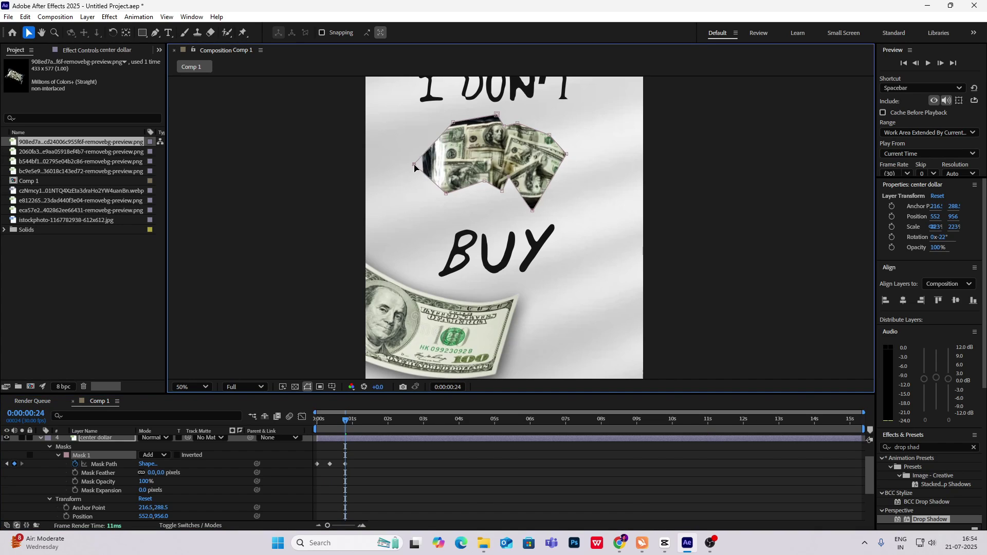
pyautogui.moveTo(453, 122); pyautogui.dragTo(436, 110)
pyautogui.moveTo(496, 114); pyautogui.dragTo(501, 106)
pyautogui.moveTo(549, 135); pyautogui.dragTo(572, 132)
pyautogui.moveTo(566, 154); pyautogui.dragTo(588, 171)
pyautogui.moveTo(509, 177); pyautogui.dragTo(506, 203)
pyautogui.moveTo(484, 181); pyautogui.dragTo(462, 197)
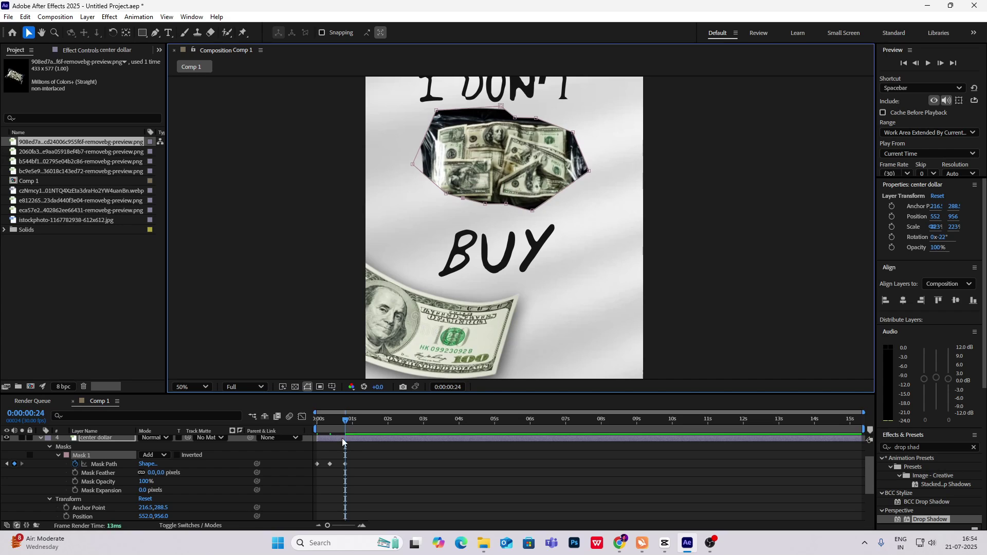
# At 0:00:01:08, pull Mask 1's points beyond the bag's edges so the mask uncovers the whole money bag
pyautogui.moveTo(345, 422); pyautogui.dragTo(361, 422)
pyautogui.moveTo(446, 193); pyautogui.dragTo(404, 235)
pyautogui.moveTo(463, 198); pyautogui.dragTo(469, 224)
pyautogui.moveTo(485, 203); pyautogui.dragTo(528, 230)
pyautogui.moveTo(532, 210); pyautogui.dragTo(580, 226)
pyautogui.moveTo(588, 170); pyautogui.dragTo(623, 198)
pyautogui.moveTo(581, 226); pyautogui.dragTo(601, 224)
pyautogui.moveTo(572, 132); pyautogui.dragTo(594, 100)
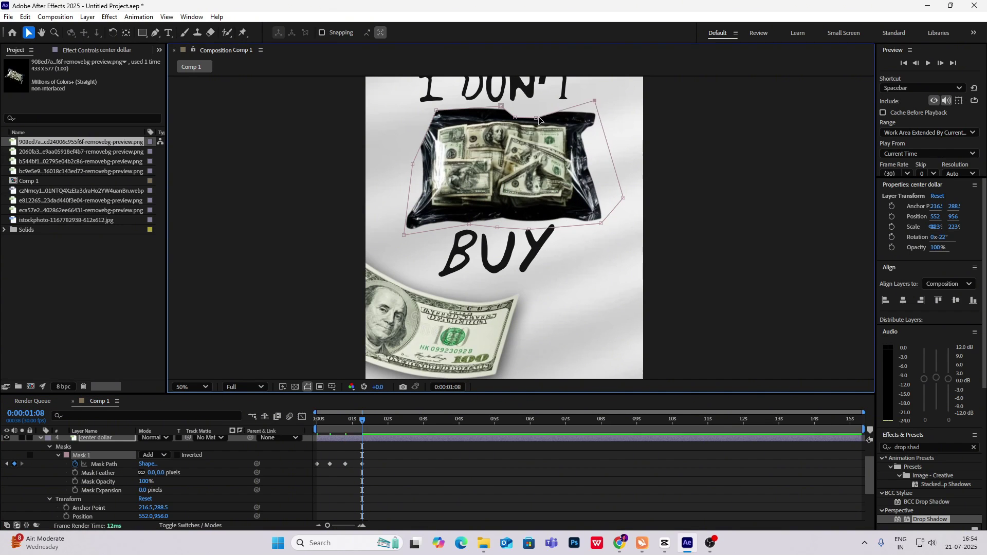
# Preview the mask reveal from the start and check the reference video in CapCut around 00:00:00:21
pyautogui.moveTo(361, 417); pyautogui.dragTo(273, 421)
pyautogui.press('space')
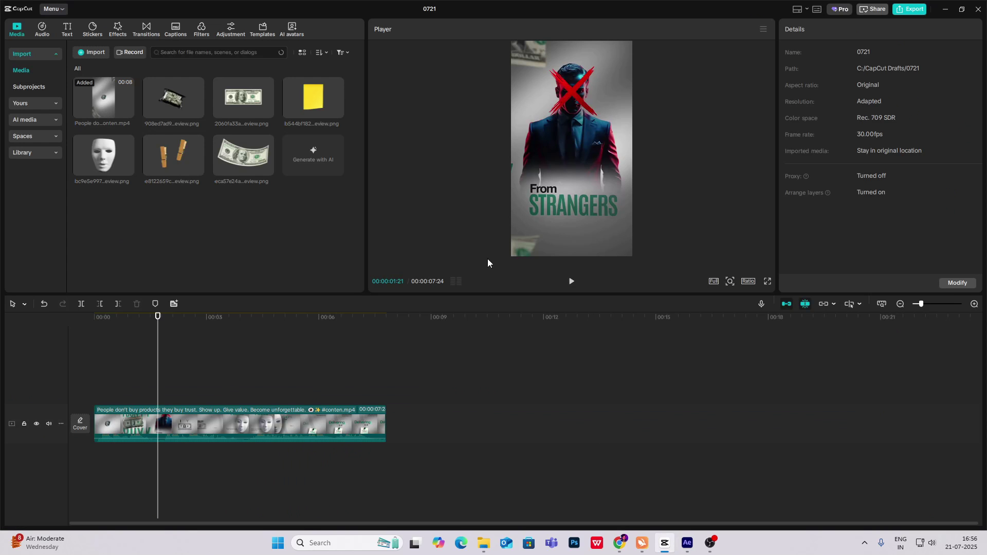
pyautogui.moveTo(157, 373); pyautogui.dragTo(120, 379)
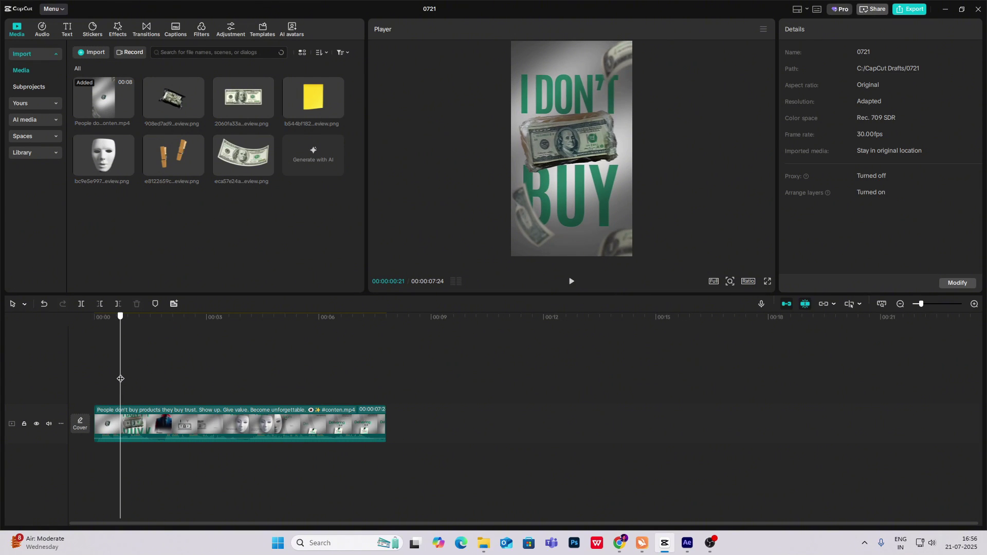
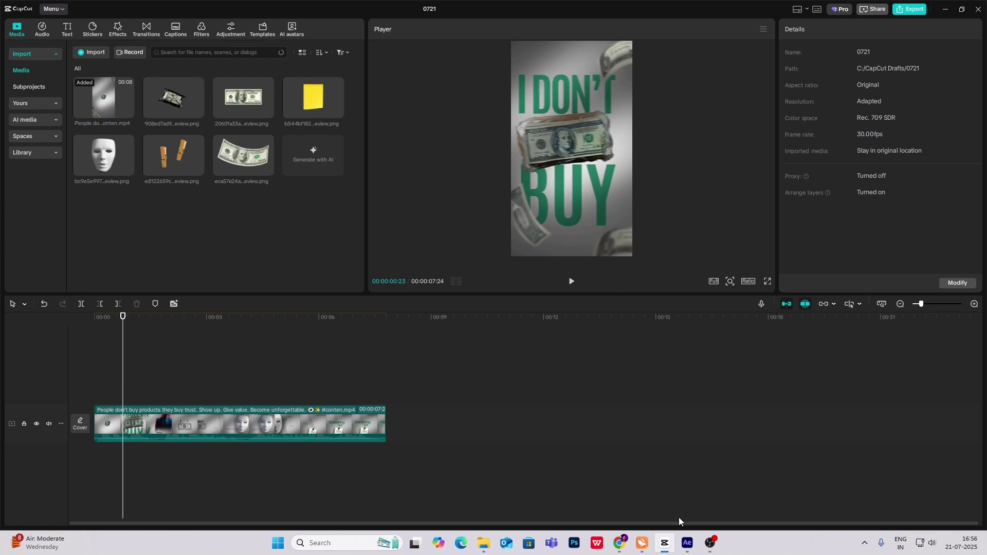
# In After Effects, split the center dollar layer at its mask keyframes at 0:00:00:11, 0:00:00:24 and 0:00:01:08
pyautogui.click(687, 543)
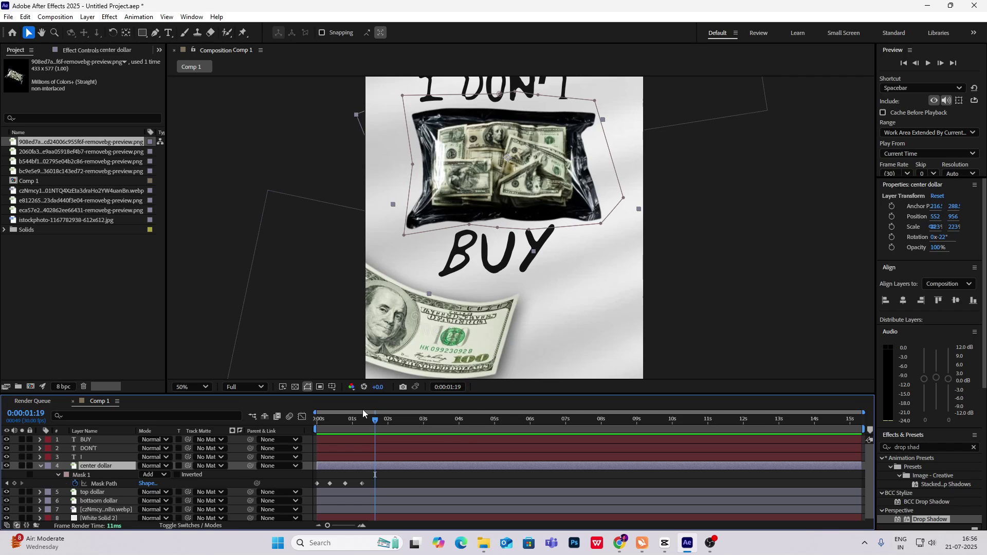
pyautogui.press('Home')
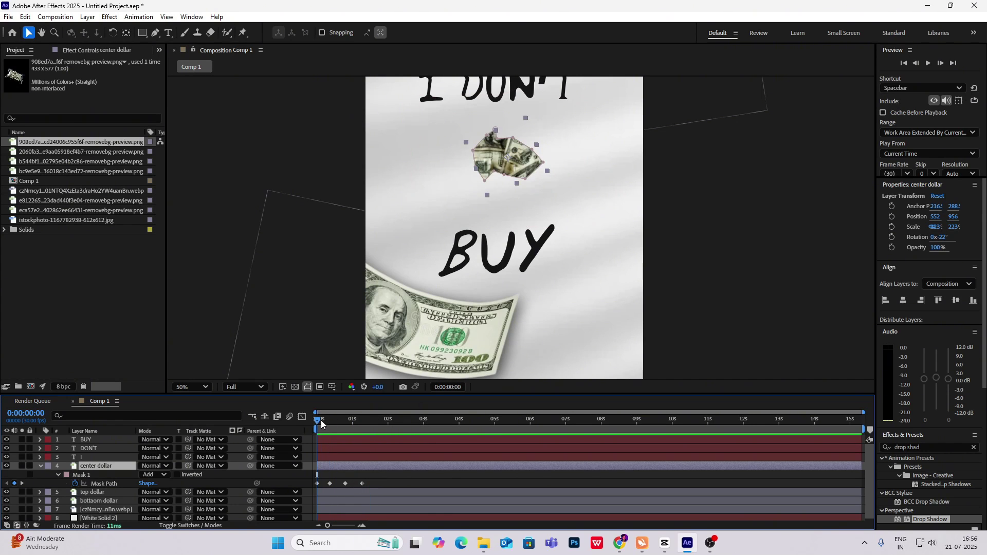
pyautogui.click(330, 427)
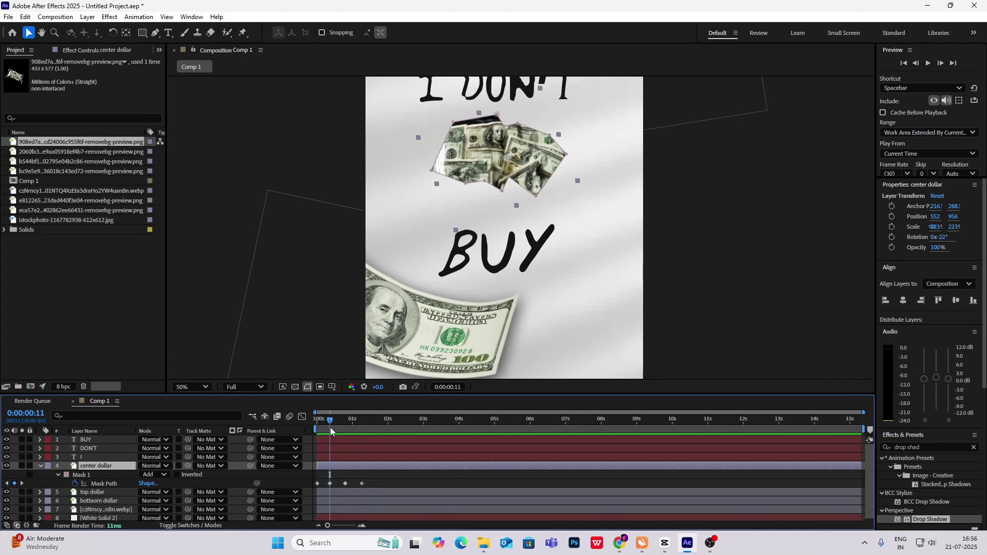
pyautogui.hotkey('ctrl', 'd')
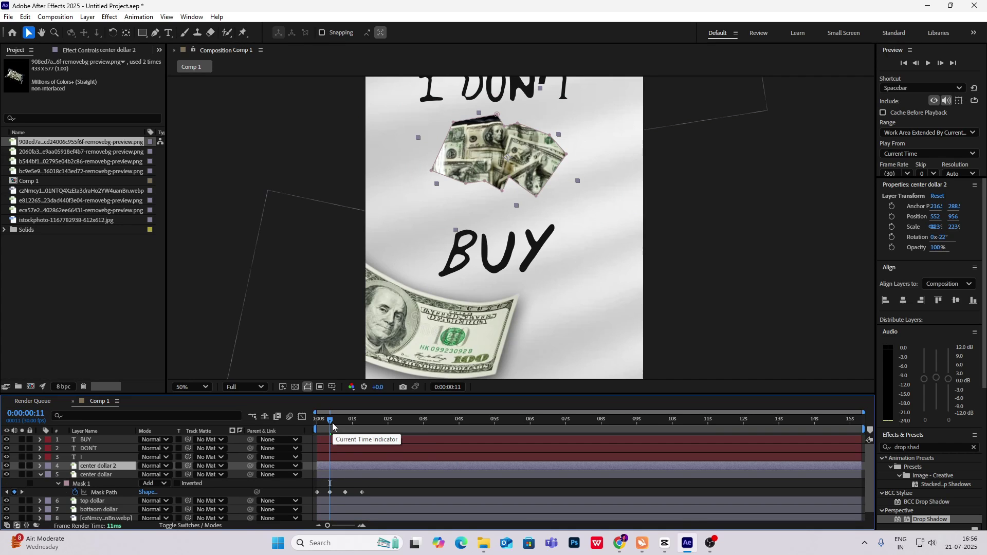
pyautogui.hotkey('ctrl', 'z')
pyautogui.hotkey('ctrl', 'shift', 'd')
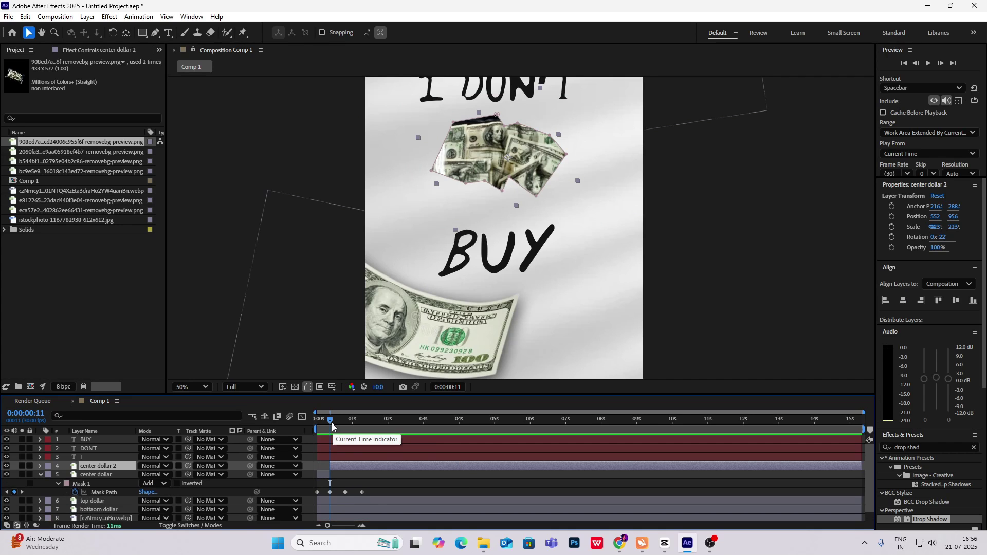
pyautogui.moveTo(332, 426); pyautogui.dragTo(362, 430)
pyautogui.hotkey('ctrl', 'shift', 'd')
pyautogui.hotkey('ctrl', 'shift', 'd')
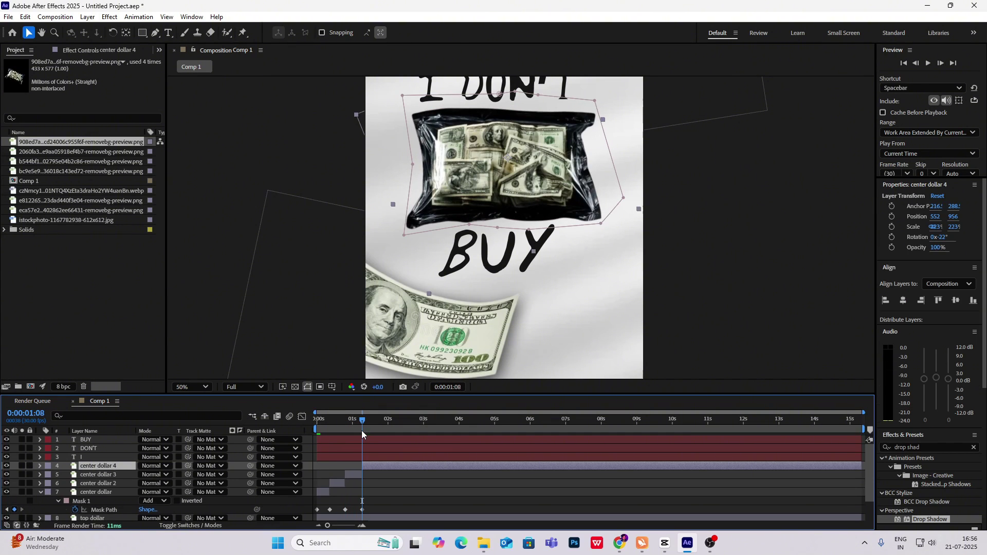
# Delete all Mask Path keyframes of the center dollar layer except the one at 0:00:00:00
pyautogui.press('Home')
pyautogui.click(324, 494)
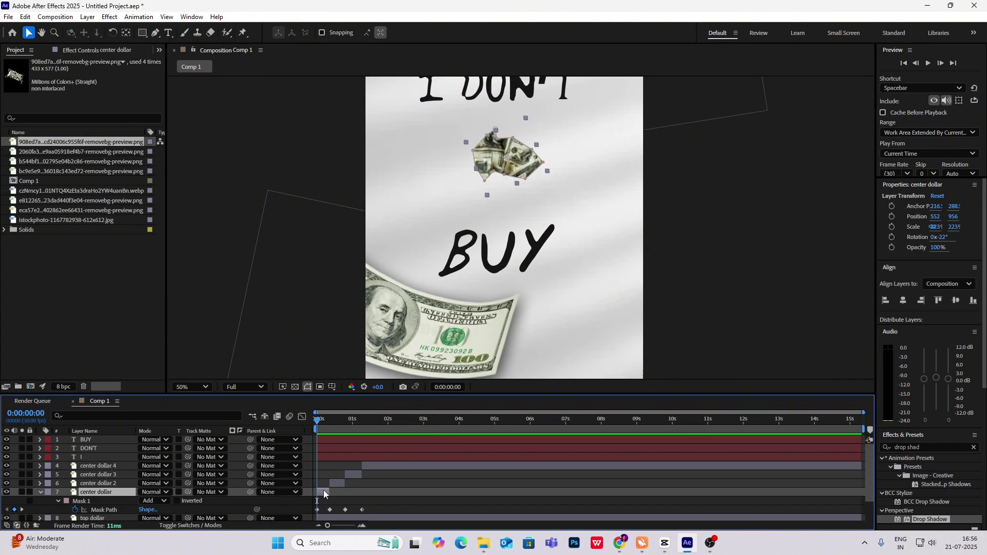
pyautogui.press('u')
pyautogui.press('u')
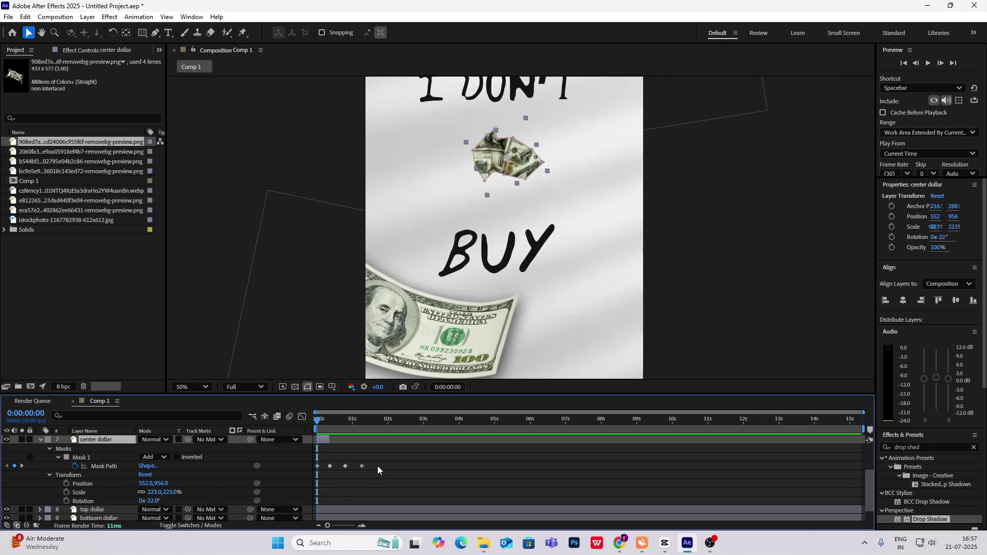
pyautogui.moveTo(377, 465); pyautogui.dragTo(323, 480)
pyautogui.press('Delete')
# Delete all Mask Path keyframes of center dollar 2 except the one at 0:00:00:11
pyautogui.scroll(1, 322, 479)
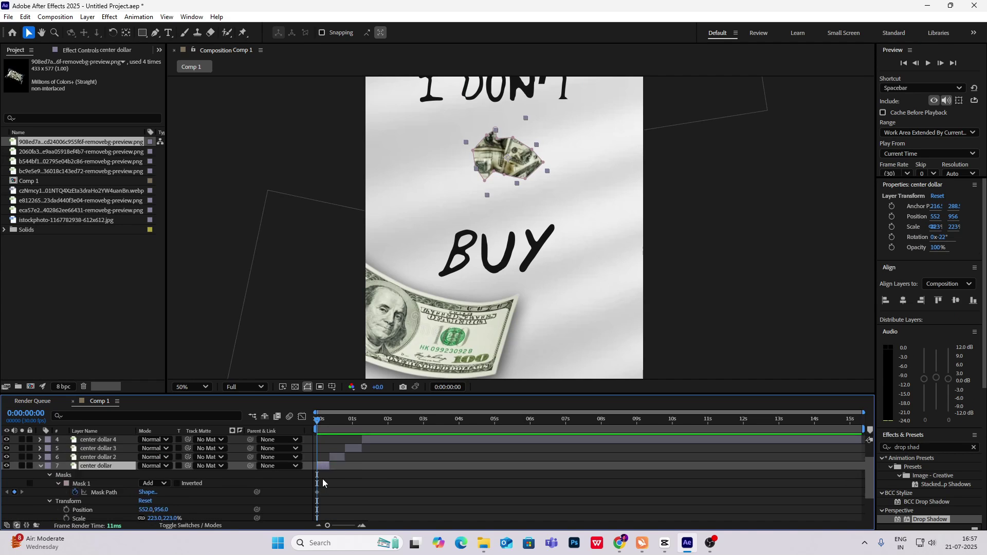
pyautogui.scroll(1, 323, 479)
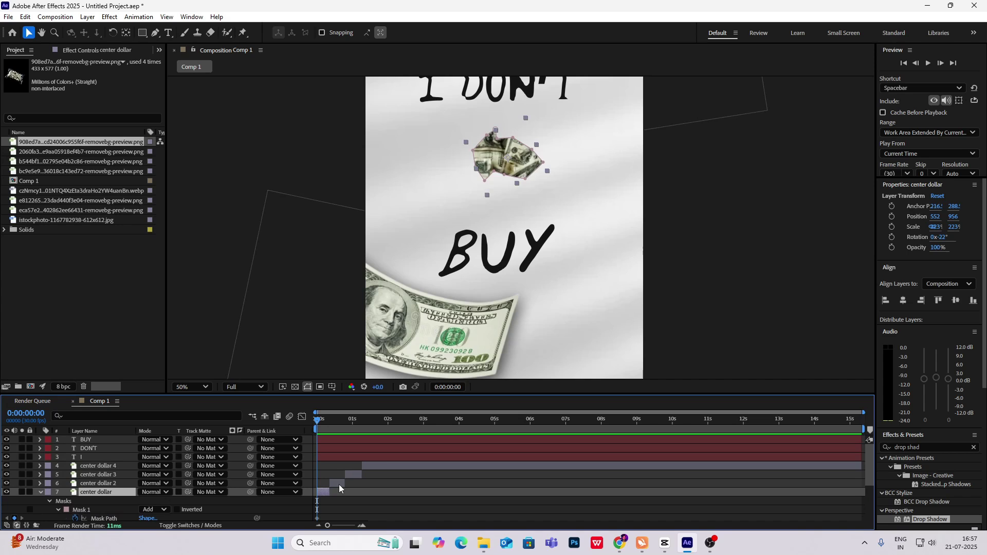
pyautogui.click(338, 484)
pyautogui.press('u')
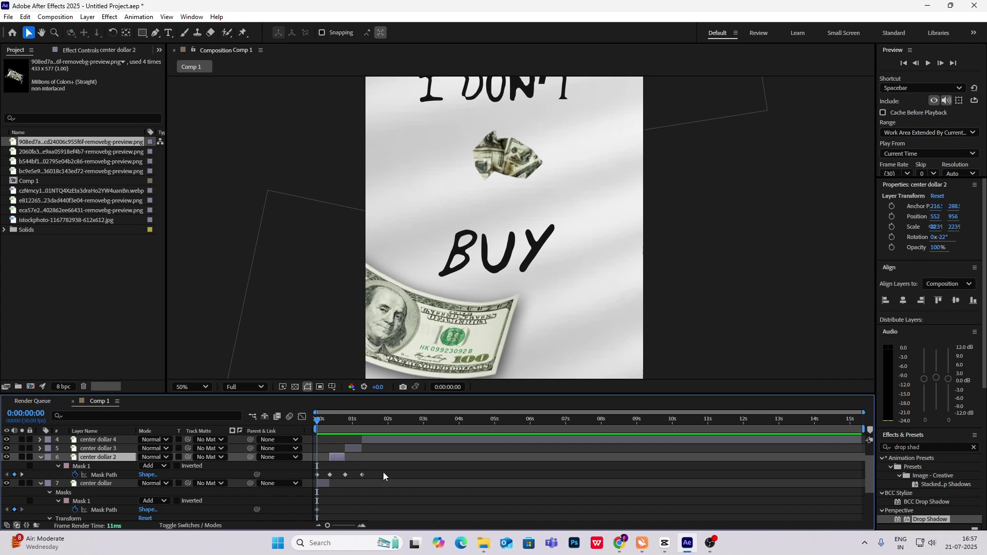
pyautogui.moveTo(381, 471); pyautogui.dragTo(301, 485)
pyautogui.press('Delete')
pyautogui.press('Delete')
# Delete all Mask Path keyframes of center dollar 3 except the one at 0:00:00:24
pyautogui.scroll(1, 336, 473)
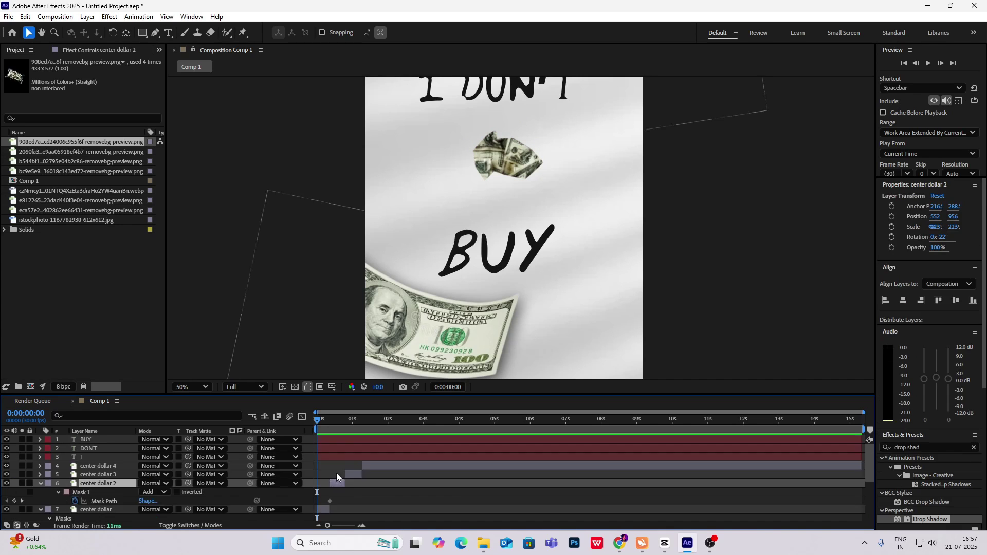
pyautogui.click(355, 476)
pyautogui.press('u')
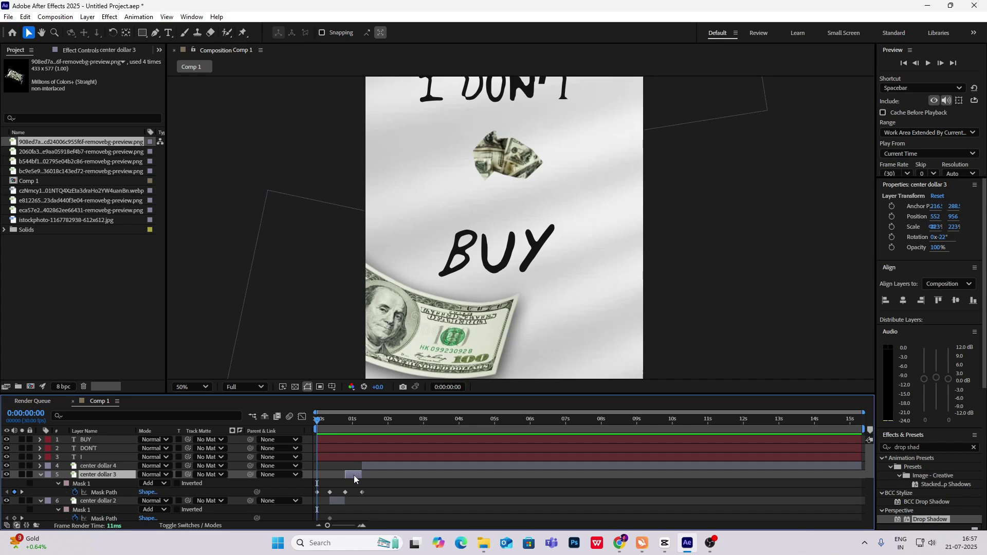
pyautogui.click(361, 492)
pyautogui.press('Delete')
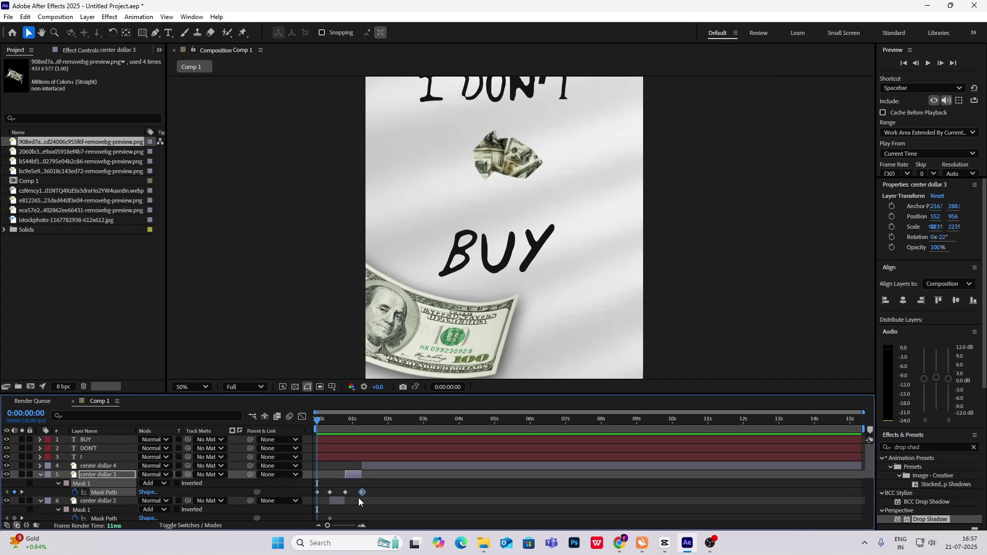
pyautogui.moveTo(334, 480); pyautogui.dragTo(306, 495)
pyautogui.press('Delete')
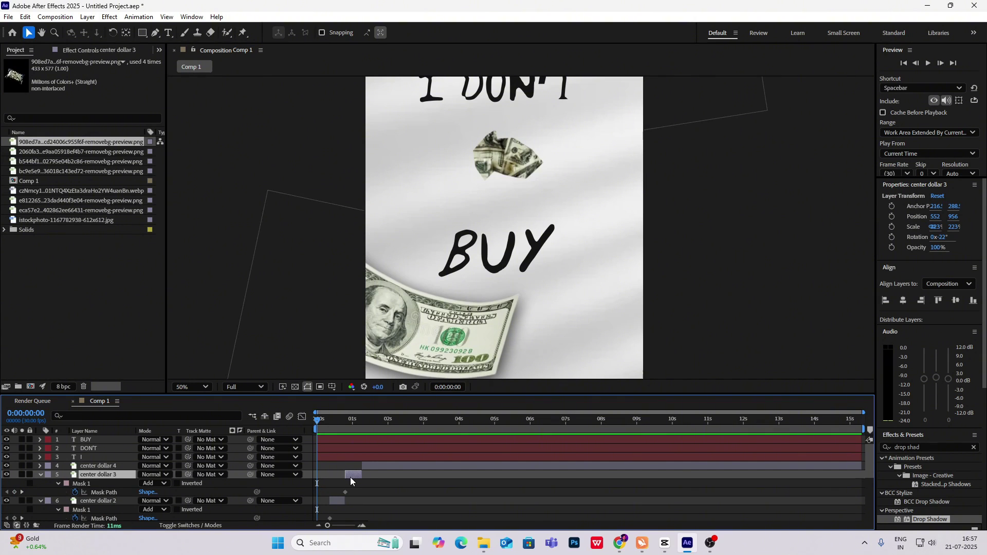
# Delete the first three Mask Path keyframes of center dollar 4, keeping only the one at 0:00:01:08
pyautogui.press('u')
pyautogui.press('u')
pyautogui.click(370, 467)
pyautogui.press('m')
pyautogui.moveTo(356, 479); pyautogui.dragTo(297, 491)
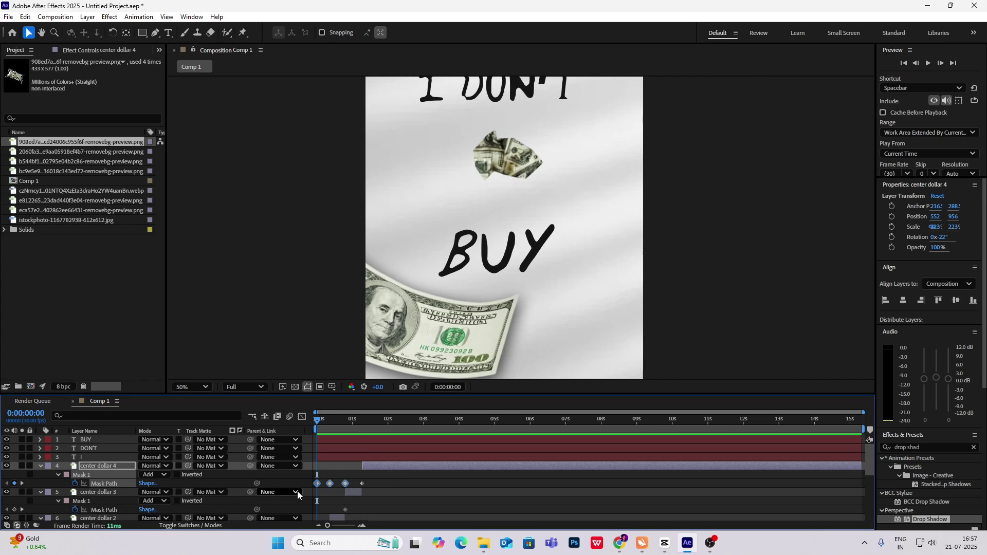
pyautogui.press('Delete')
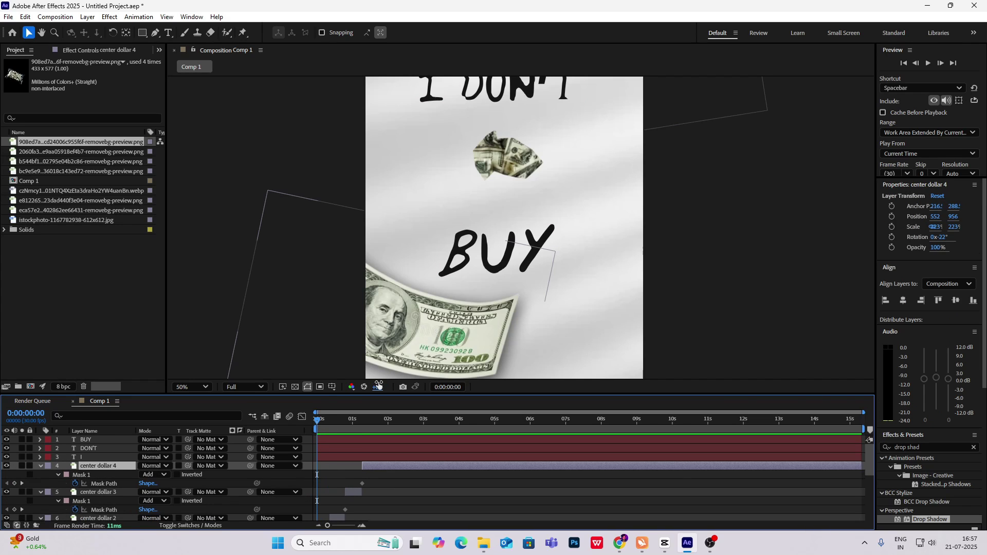
# Collapse all layers' properties and preview the stepped money bag reveal with the whole composition in view
pyautogui.hotkey('ctrl', 'a')
pyautogui.click(42, 466)
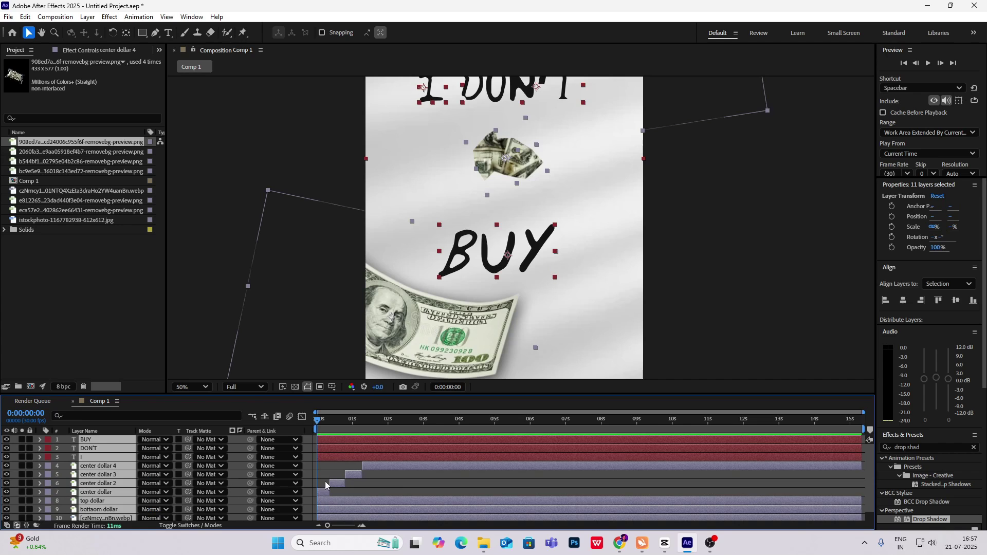
pyautogui.click(687, 319)
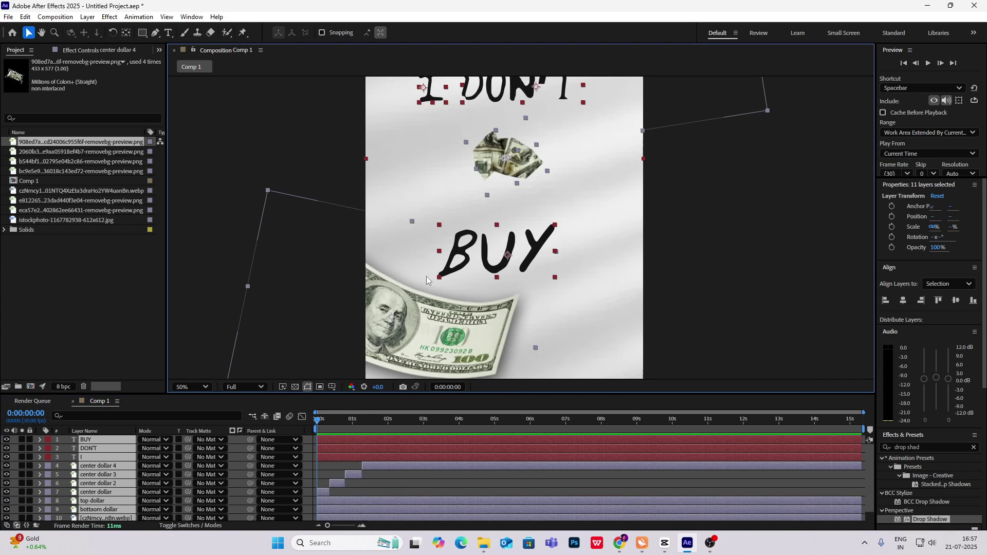
pyautogui.press(',')
pyautogui.press(',')
pyautogui.click(609, 362)
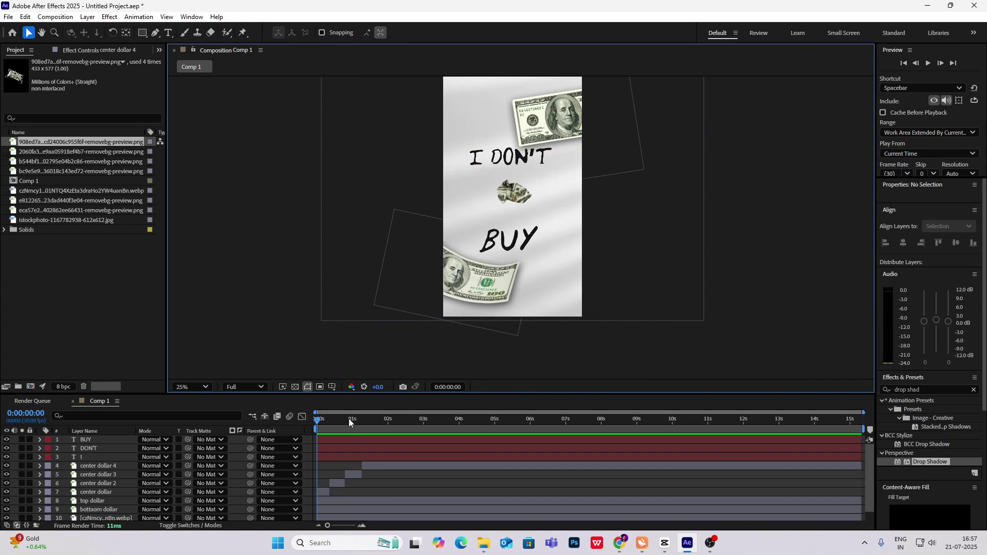
pyautogui.press('space')
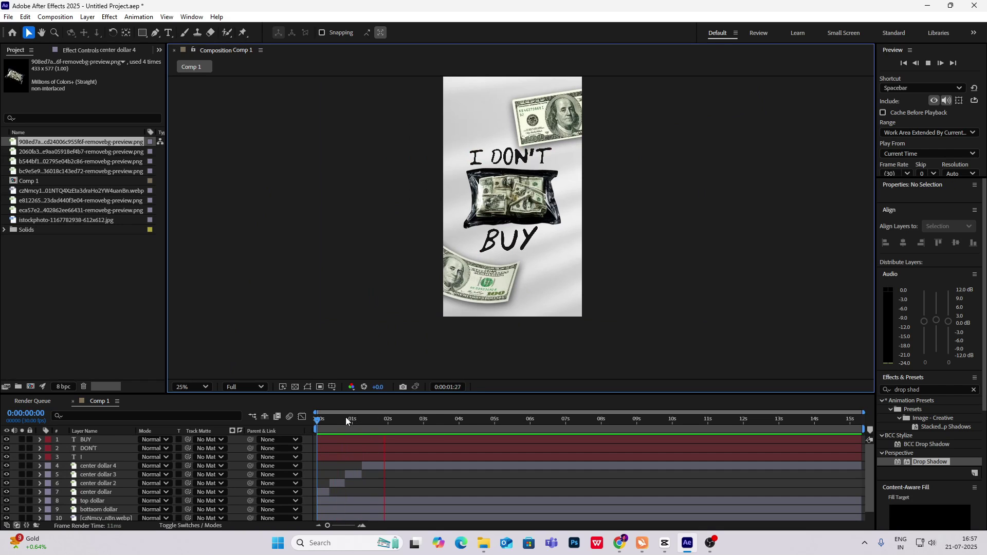
# Add Position and Opacity keyframes to the "I" text layer at 0:00:00:00 and 0:00:00:11
pyautogui.click(95, 457)
pyautogui.press('p')
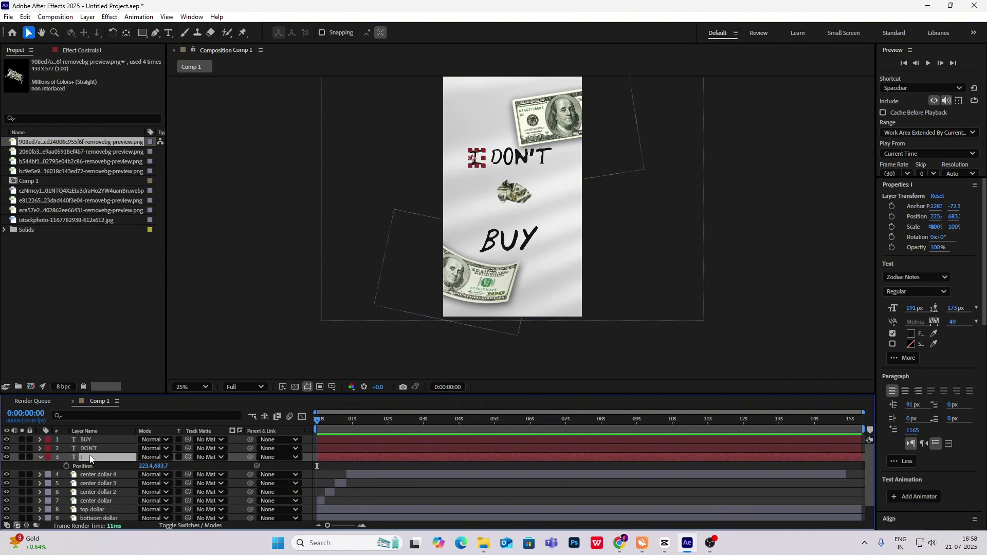
pyautogui.hotkey('shift', 't')
pyautogui.click(66, 465)
pyautogui.click(67, 475)
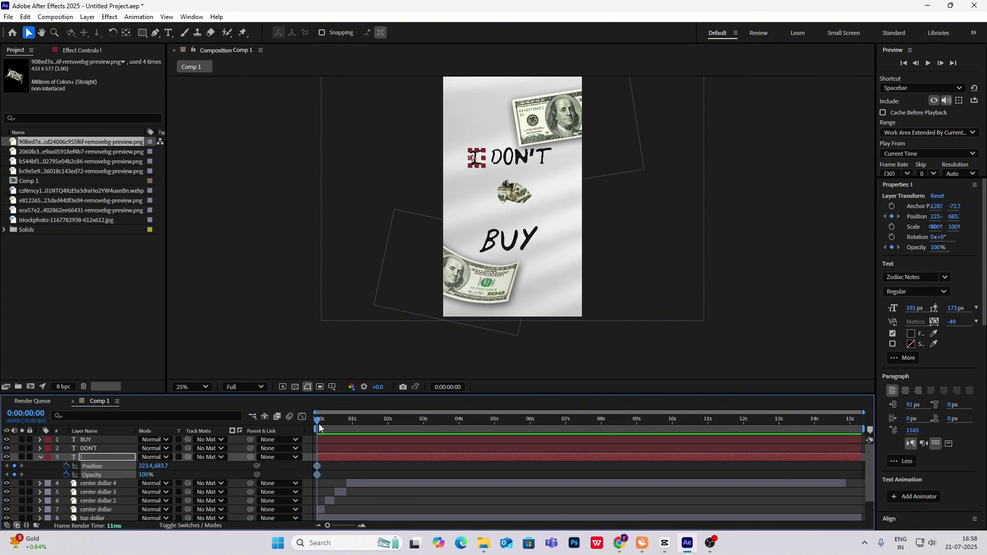
pyautogui.moveTo(319, 427); pyautogui.dragTo(330, 424)
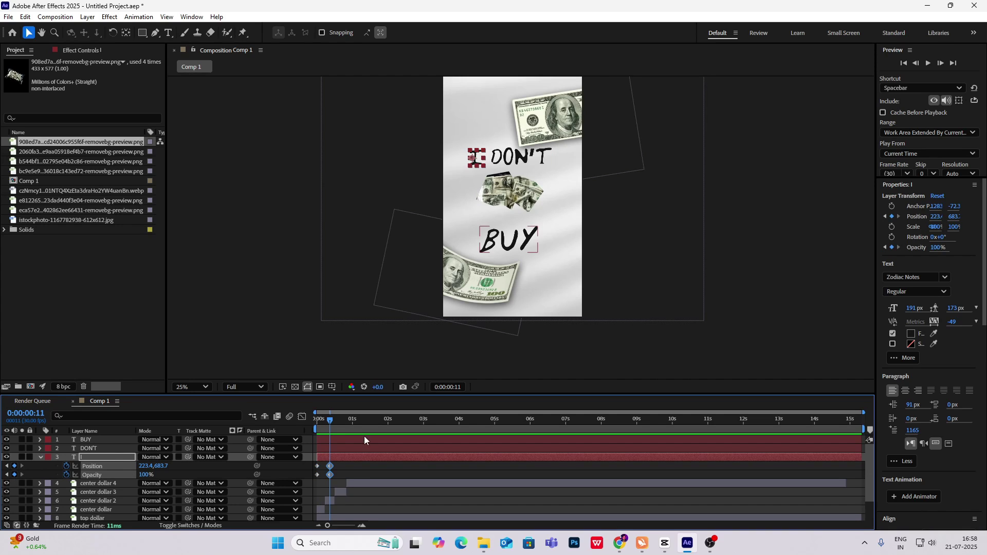
# At 0:00:00:00, lower the "I" text layer by setting its Position to 223.4, 784.7
pyautogui.press('Home')
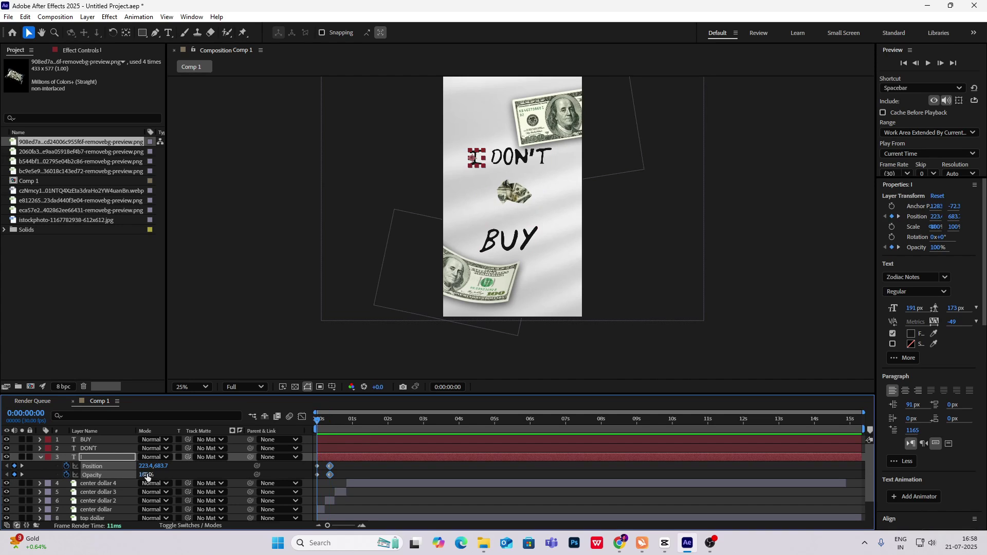
pyautogui.moveTo(145, 476); pyautogui.dragTo(371, 477)
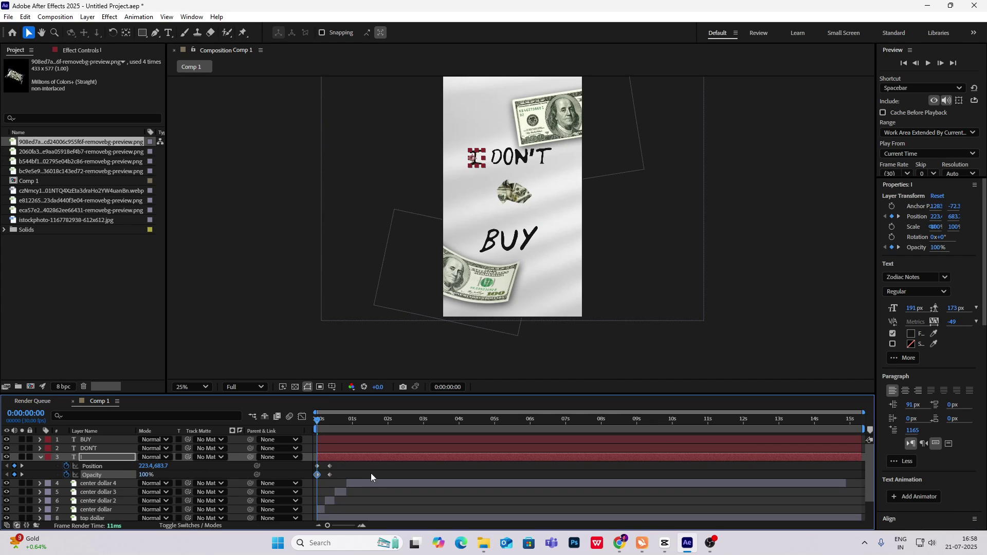
pyautogui.moveTo(161, 466); pyautogui.dragTo(216, 469)
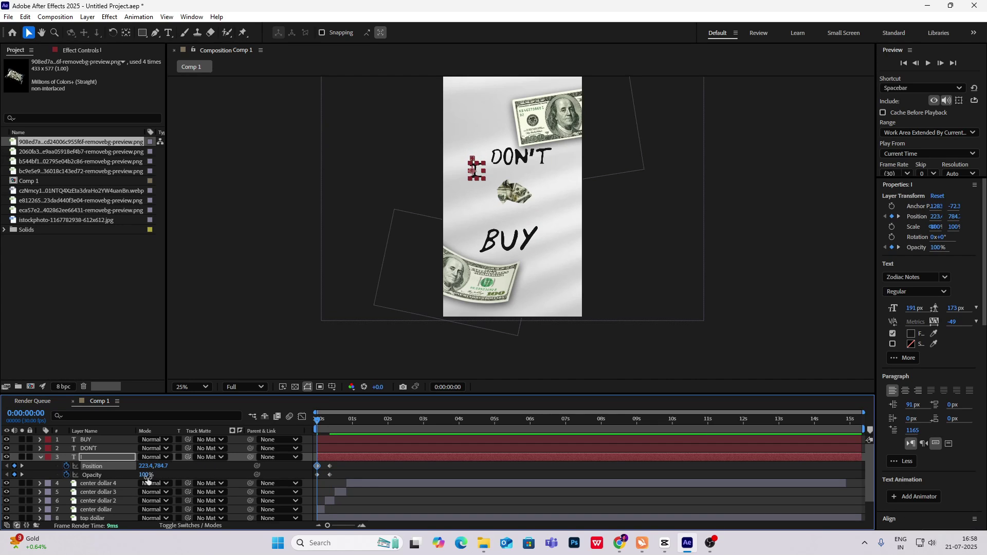
# At 0:00:00:00, set the "I" layer's Opacity to 0% and ease its Position and Opacity keyframes
pyautogui.moveTo(148, 479); pyautogui.dragTo(118, 480)
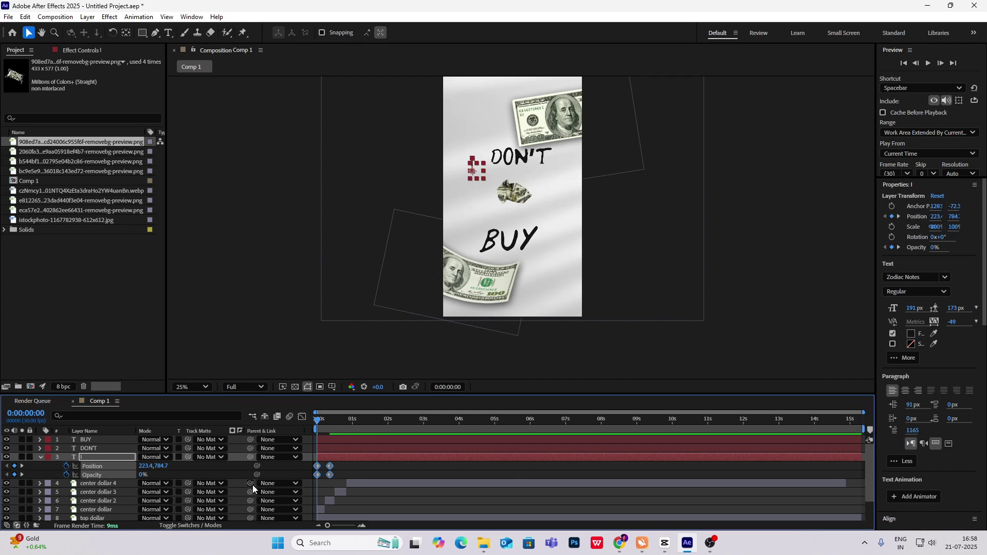
pyautogui.click(302, 417)
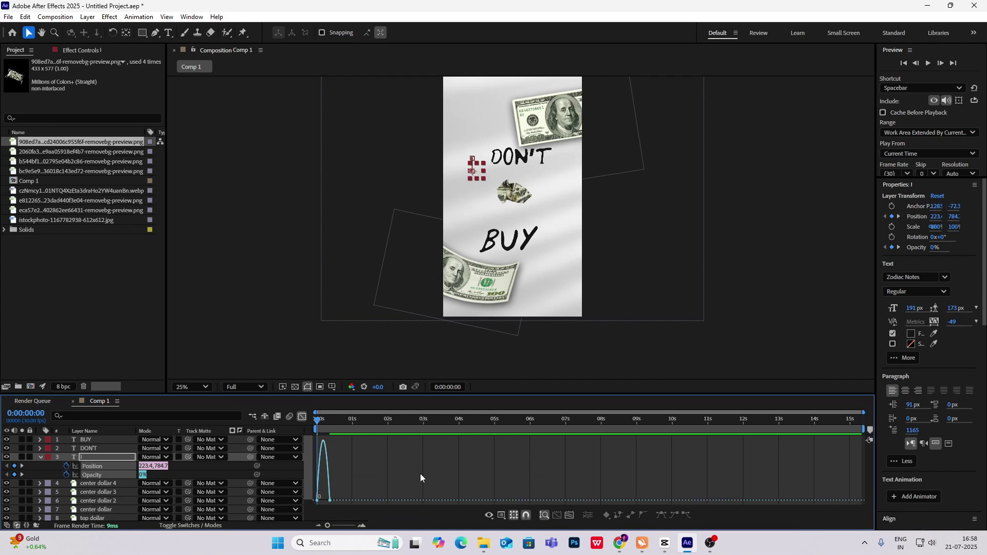
pyautogui.scroll(1, 330, 487)
pyautogui.moveTo(384, 483); pyautogui.dragTo(313, 508)
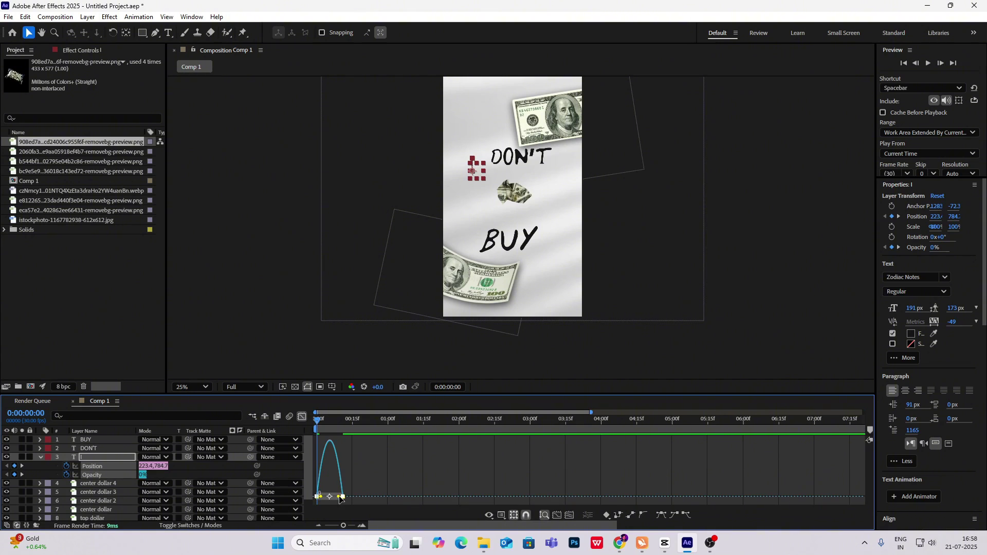
pyautogui.click(302, 416)
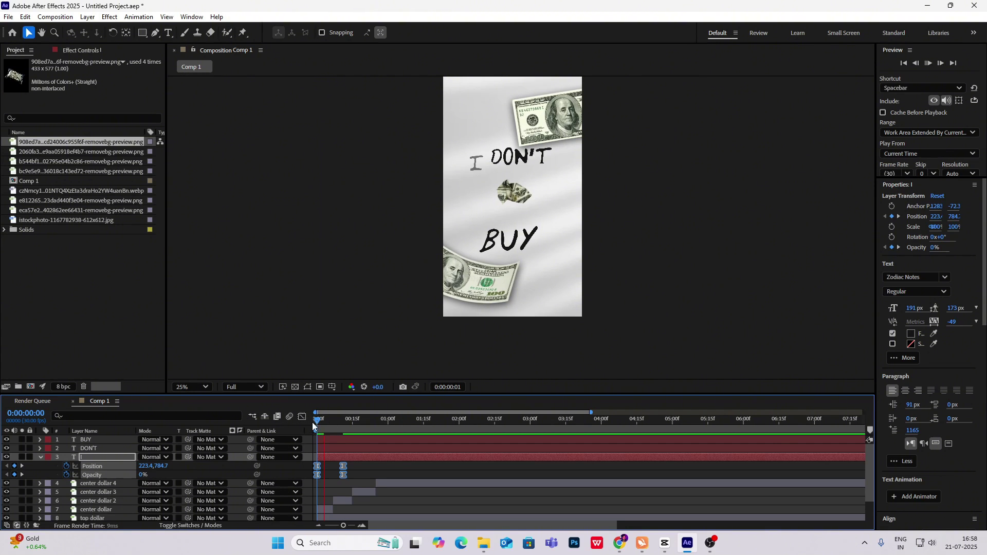
# Retime the "I" layer's ending Position and Opacity keyframes to about 0:00:00:19 and preview the slower reveal
pyautogui.press('space')
pyautogui.moveTo(357, 462)
pyautogui.mouseDown()
pyautogui.moveTo(338, 478)
pyautogui.moveTo(355, 474)
pyautogui.mouseUp()
pyautogui.moveTo(376, 423); pyautogui.dragTo(246, 430)
pyautogui.press('space')
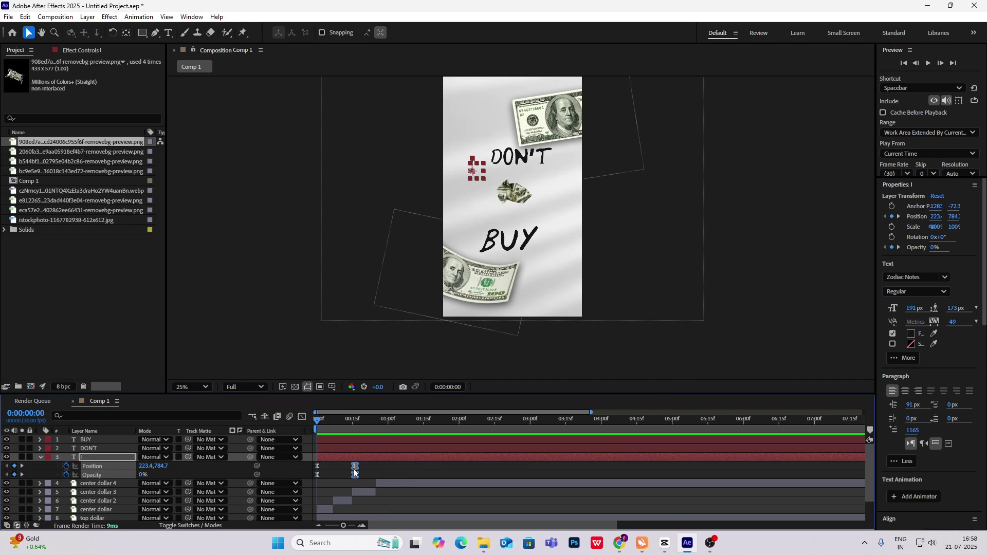
pyautogui.moveTo(353, 469); pyautogui.dragTo(362, 468)
pyautogui.press('space')
pyautogui.press('space')
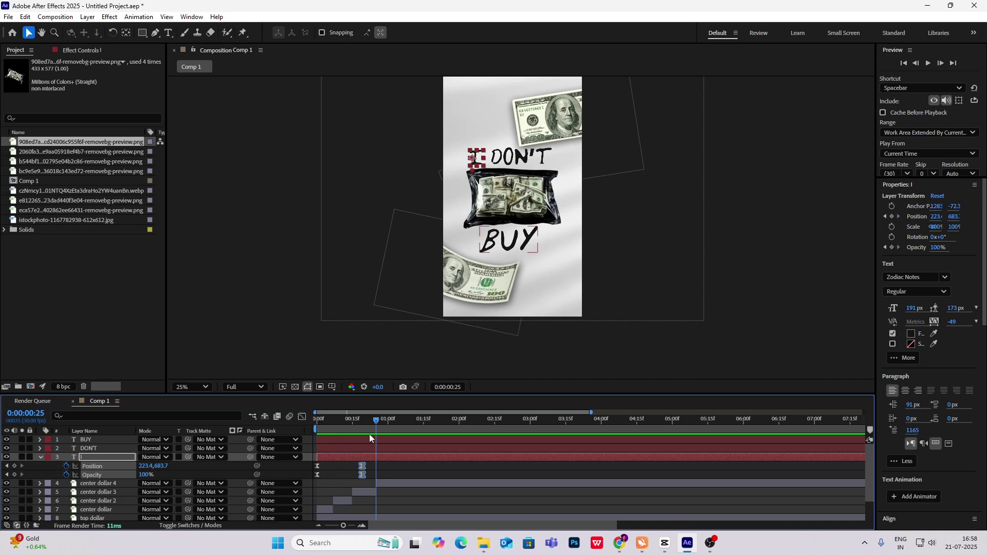
# At 0:00:00:00, raise the "I" layer's starting Position to 223.4, 768.7 and preview the motion
pyautogui.moveTo(376, 421); pyautogui.dragTo(279, 423)
pyautogui.scroll(2, 460, 166)
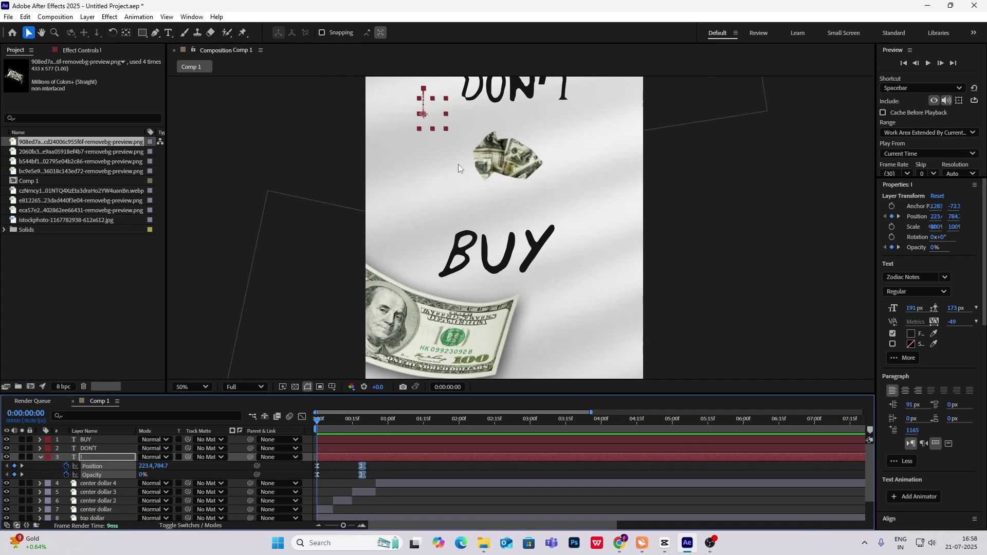
pyautogui.moveTo(458, 164); pyautogui.dragTo(429, 187)
pyautogui.click(430, 191)
pyautogui.press('space')
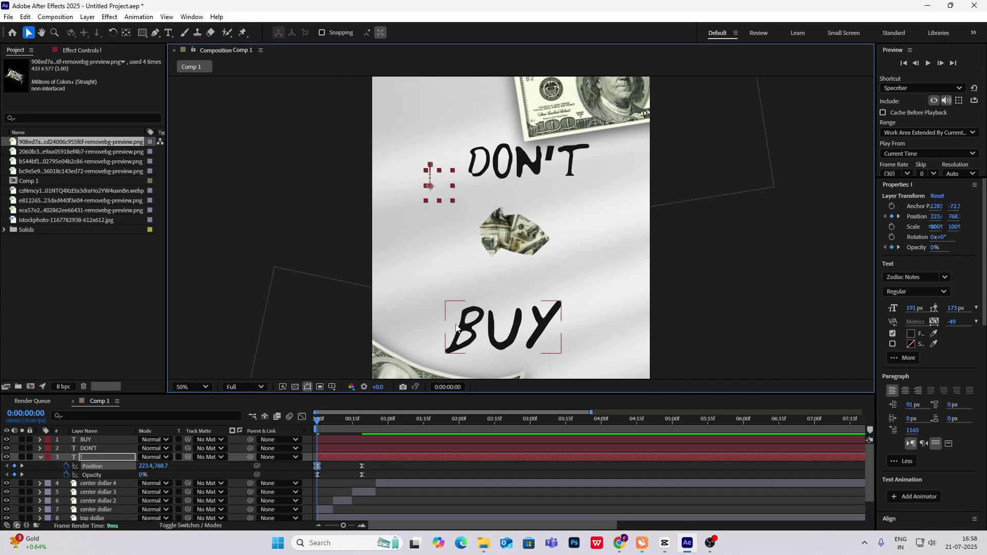
pyautogui.press(',')
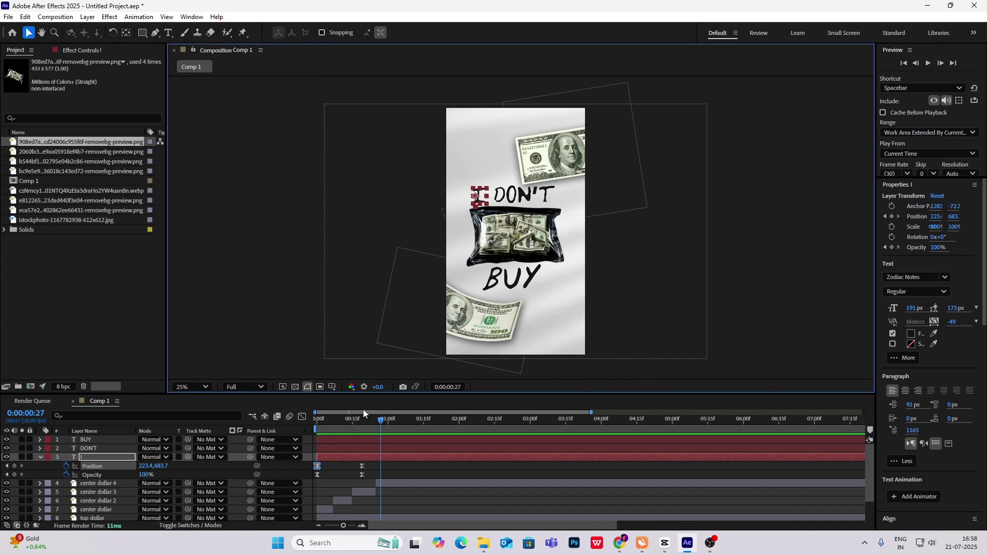
# Copy the "I" layer's Position and Opacity keyframes onto the DON'T layer, starting at 0:00:00:05
pyautogui.moveTo(377, 468); pyautogui.dragTo(293, 480)
pyautogui.click(357, 466)
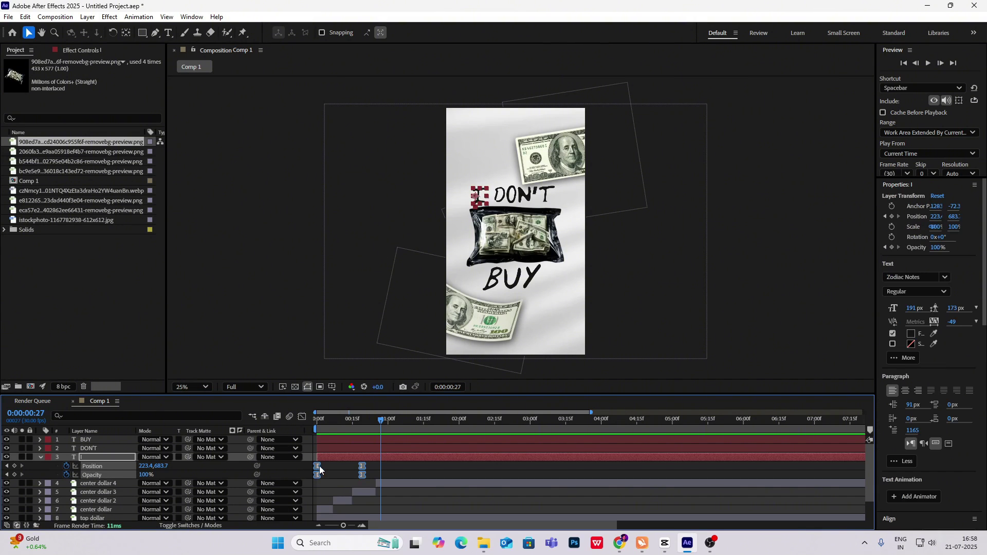
pyautogui.moveTo(381, 422); pyautogui.dragTo(330, 426)
pyautogui.click(335, 447)
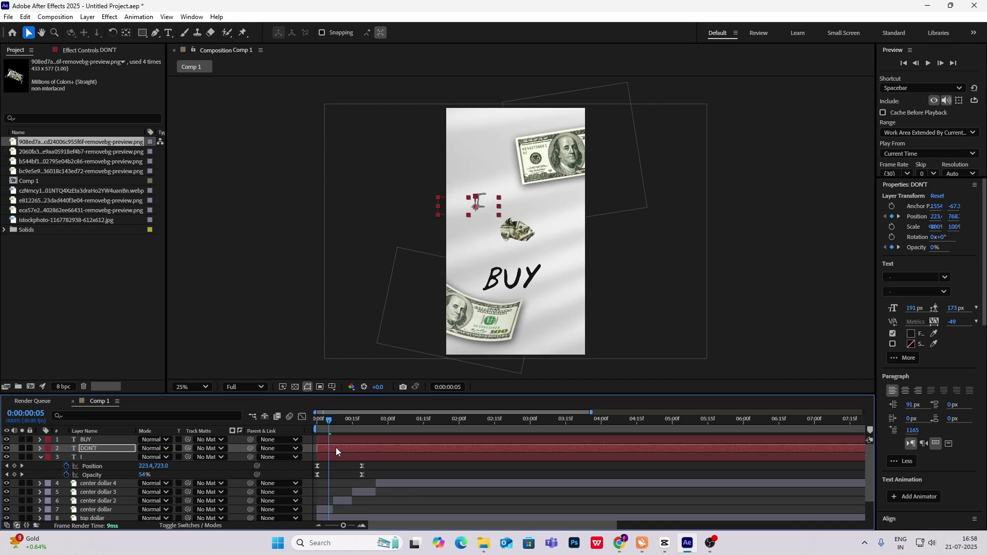
pyautogui.press('u')
# Shift the DON'T layer's Position keyframes horizontally to X 703.4 and preview the text animation
pyautogui.moveTo(332, 424)
pyautogui.mouseDown()
pyautogui.moveTo(351, 431)
pyautogui.moveTo(330, 428)
pyautogui.mouseUp()
pyautogui.moveTo(150, 459); pyautogui.dragTo(401, 470)
pyautogui.moveTo(329, 422); pyautogui.dragTo(235, 428)
pyautogui.press('space')
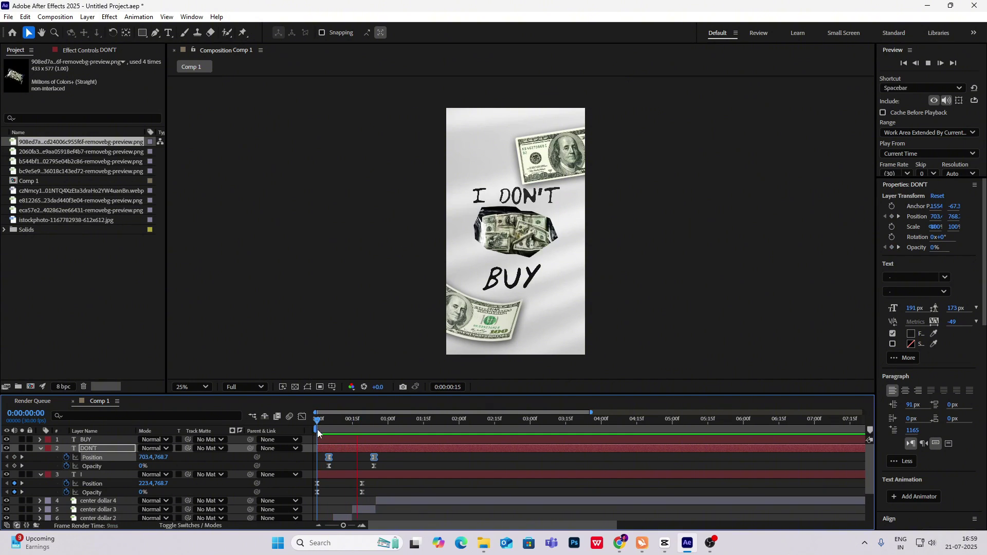
pyautogui.press('space')
# Paste the copied Position and Opacity keyframes onto the BUY layer at about 0:00:00:10 and reveal them
pyautogui.moveTo(317, 422); pyautogui.dragTo(340, 423)
pyautogui.click(342, 438)
pyautogui.hotkey('ctrl', 'v')
pyautogui.press('u')
pyautogui.moveTo(471, 207); pyautogui.dragTo(491, 247)
pyautogui.moveTo(341, 422); pyautogui.dragTo(388, 422)
pyautogui.moveTo(513, 259); pyautogui.dragTo(516, 284)
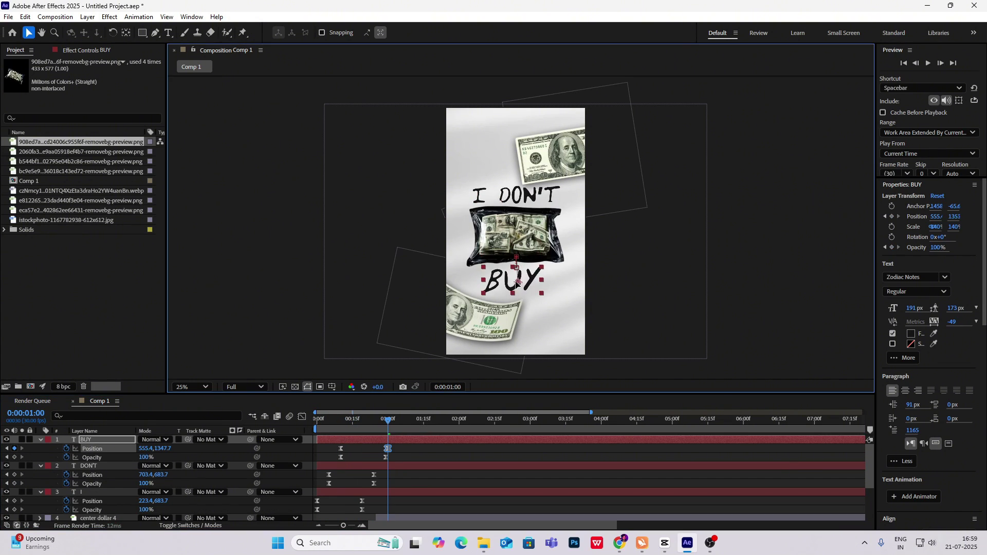
pyautogui.hotkey('ctrl', 'z')
pyautogui.hotkey('ctrl', 'z')
# Move the BUY layer's animation below the money bag, from Position 531.4, 1444.7 to 531.4, 1359.7
pyautogui.moveTo(532, 206); pyautogui.dragTo(517, 281)
pyautogui.moveTo(340, 422); pyautogui.dragTo(348, 423)
pyautogui.moveTo(516, 280); pyautogui.dragTo(510, 291)
# Preview the staggered "I DON'T BUY" text reveal from the start, with the whole composition in view
pyautogui.moveTo(348, 422); pyautogui.dragTo(282, 425)
pyautogui.click(190, 411)
pyautogui.press('space')
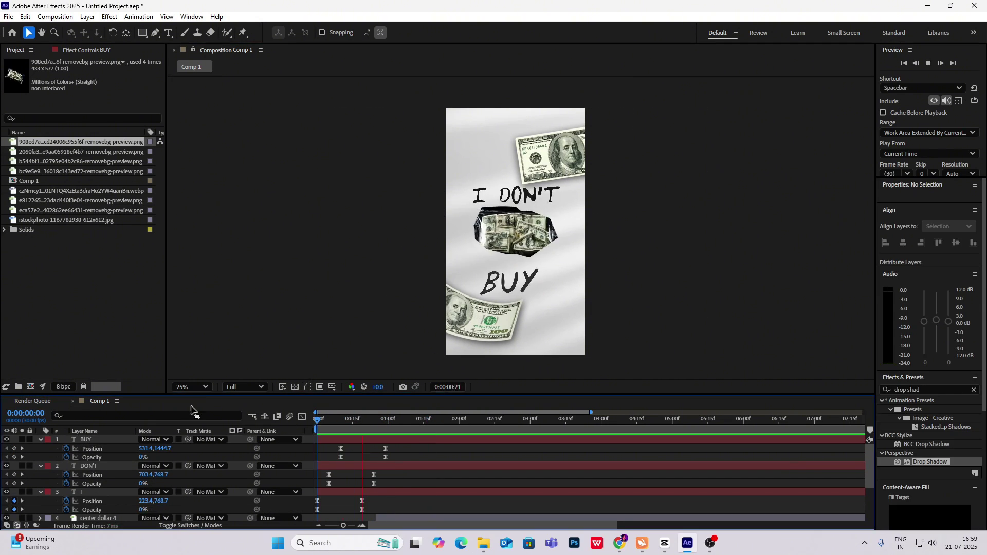
pyautogui.scroll(3, 567, 254)
pyautogui.press('space')
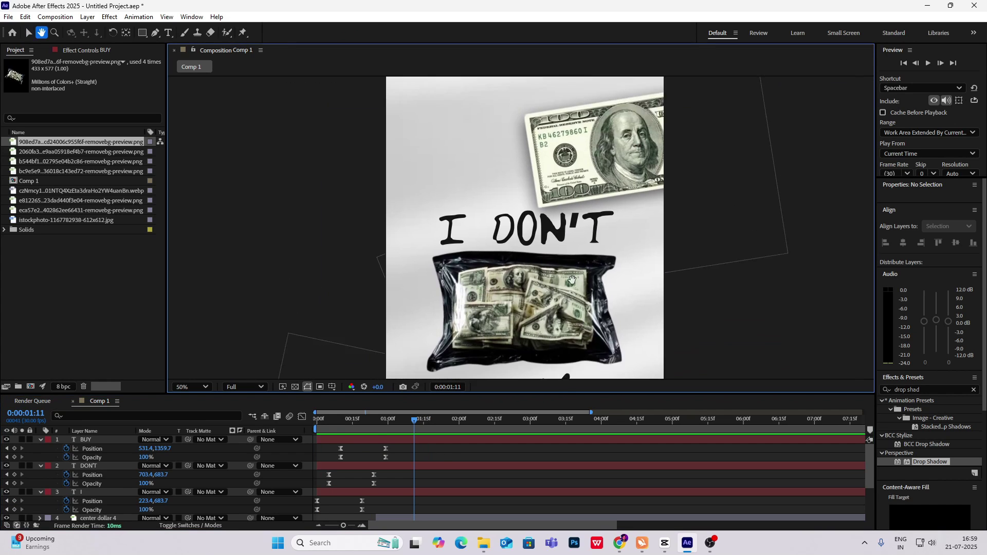
pyautogui.moveTo(572, 280); pyautogui.dragTo(588, 184)
pyautogui.scroll(-4, 588, 183)
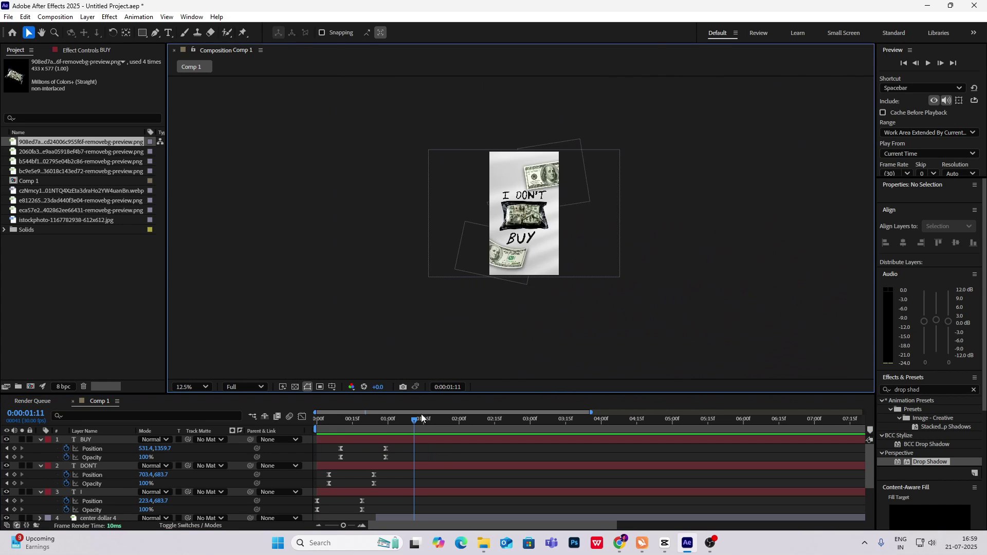
pyautogui.moveTo(415, 420); pyautogui.dragTo(263, 444)
pyautogui.press('space')
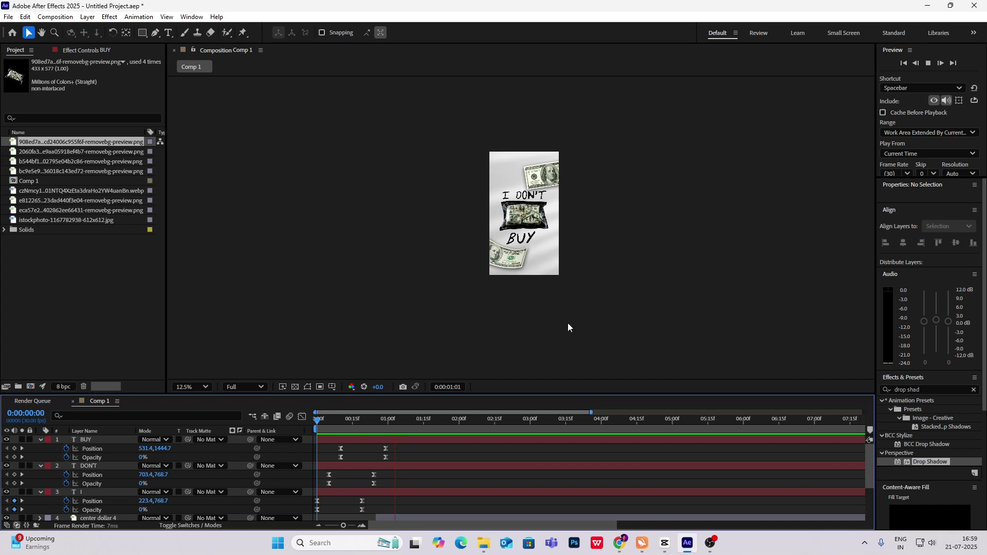
pyautogui.press('space')
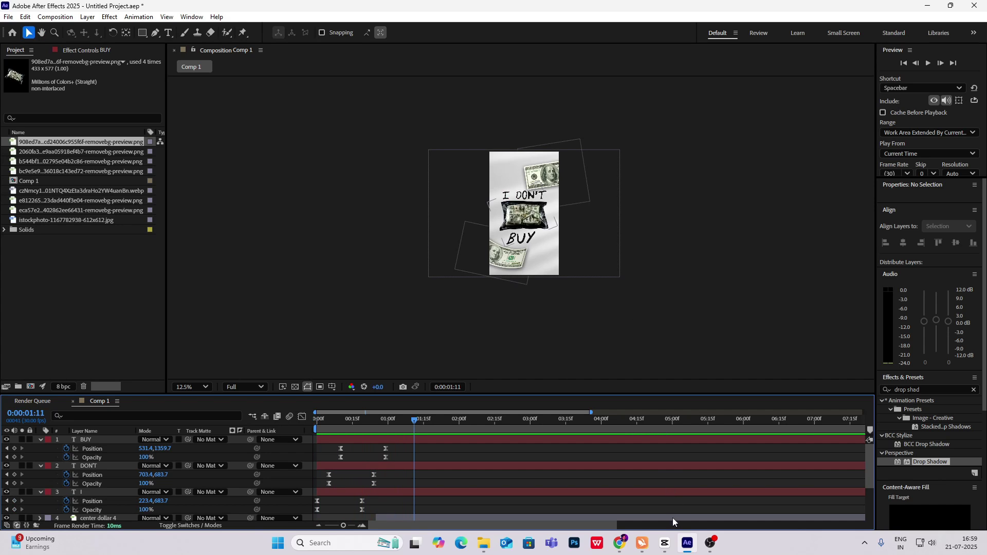
# Switch to CapCut, review the opening of the reference video, and return to After Effects
pyautogui.click(665, 545)
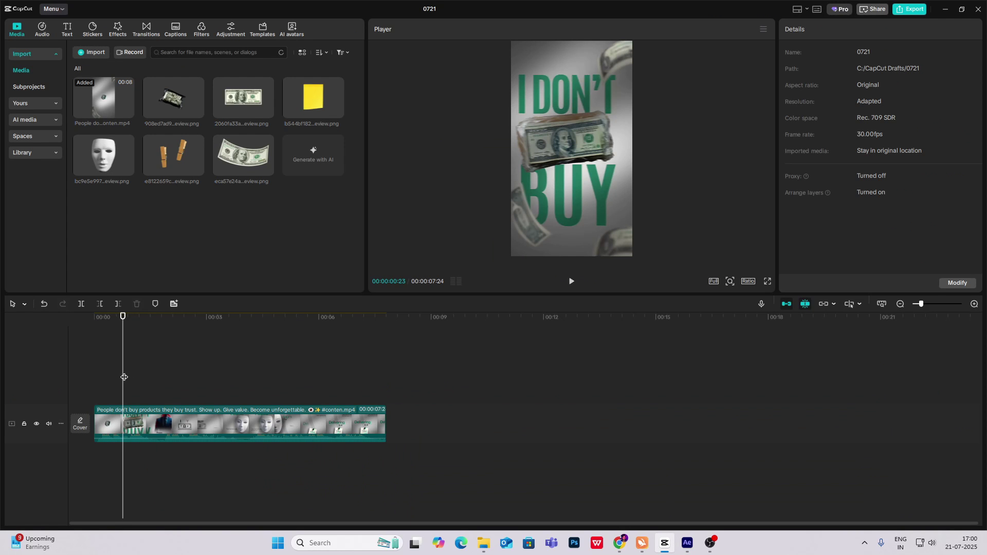
pyautogui.moveTo(124, 377); pyautogui.dragTo(102, 389)
pyautogui.click(687, 544)
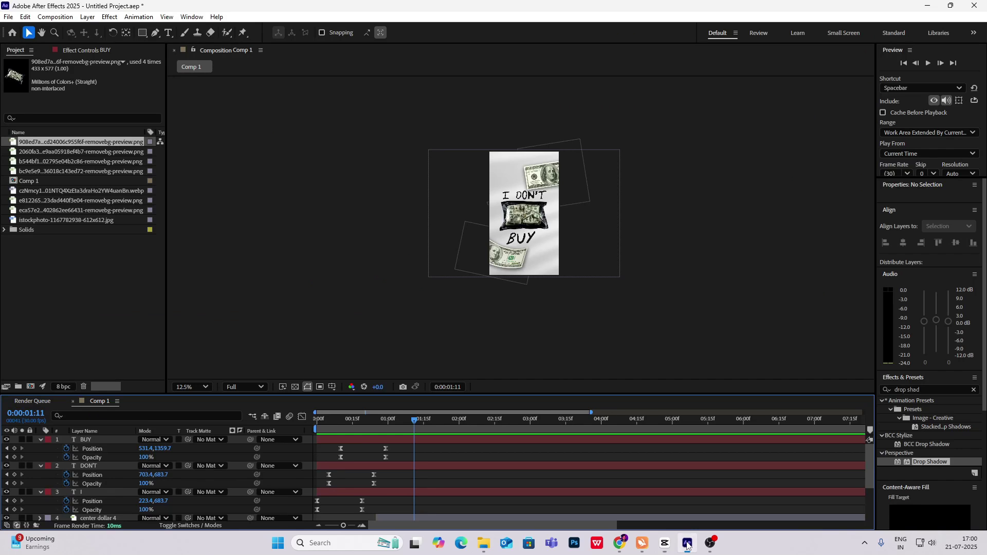
# Collapse the properties of all layers and clear the layer selection
pyautogui.hotkey('ctrl', 'a')
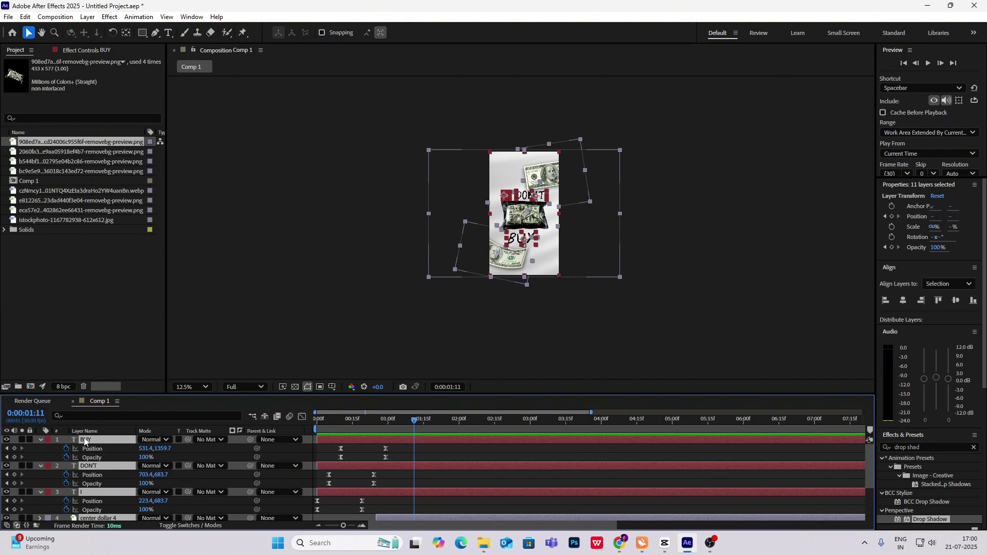
pyautogui.click(39, 439)
pyautogui.click(694, 251)
# Add a new camera layer to the composition with the offered settings
pyautogui.rightClick(722, 169)
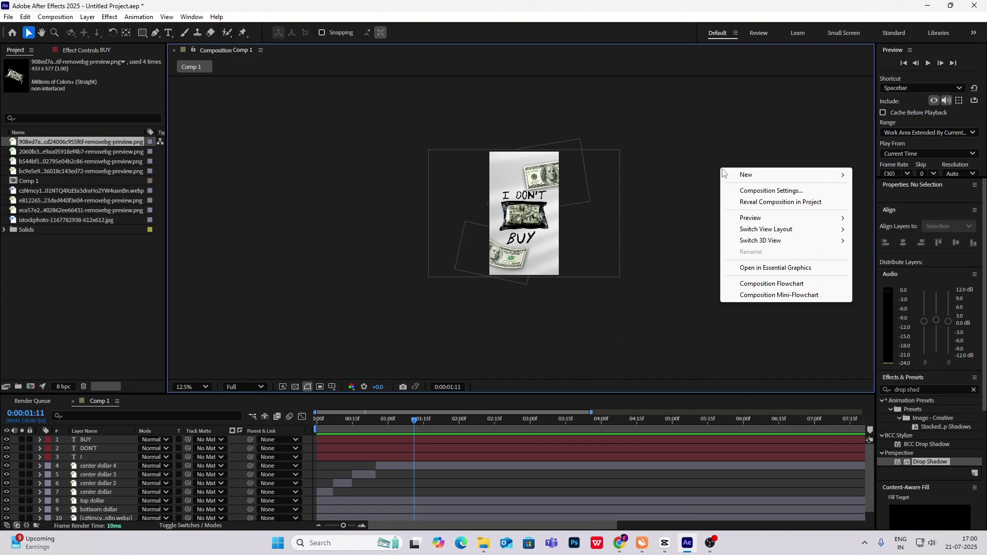
pyautogui.moveTo(845, 176)
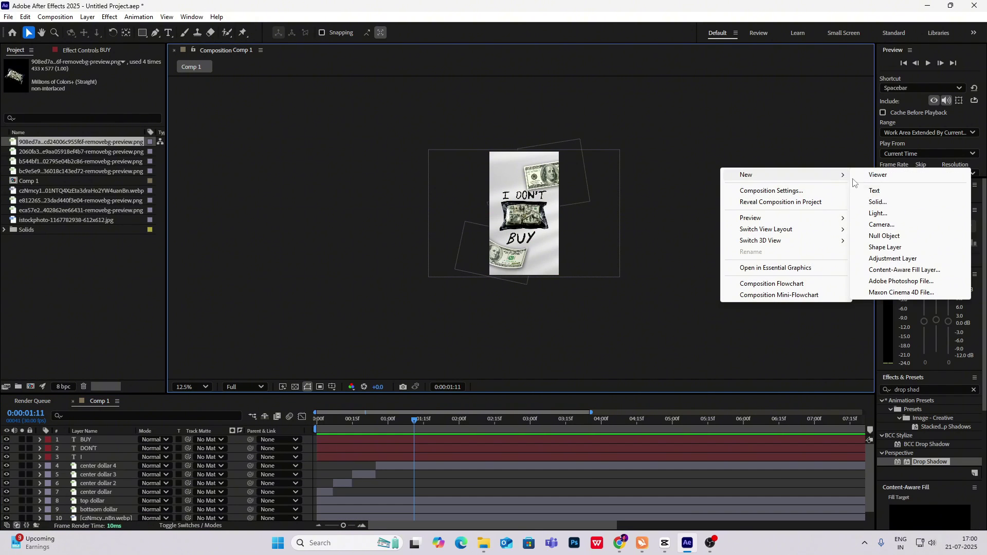
pyautogui.click(881, 225)
pyautogui.click(623, 375)
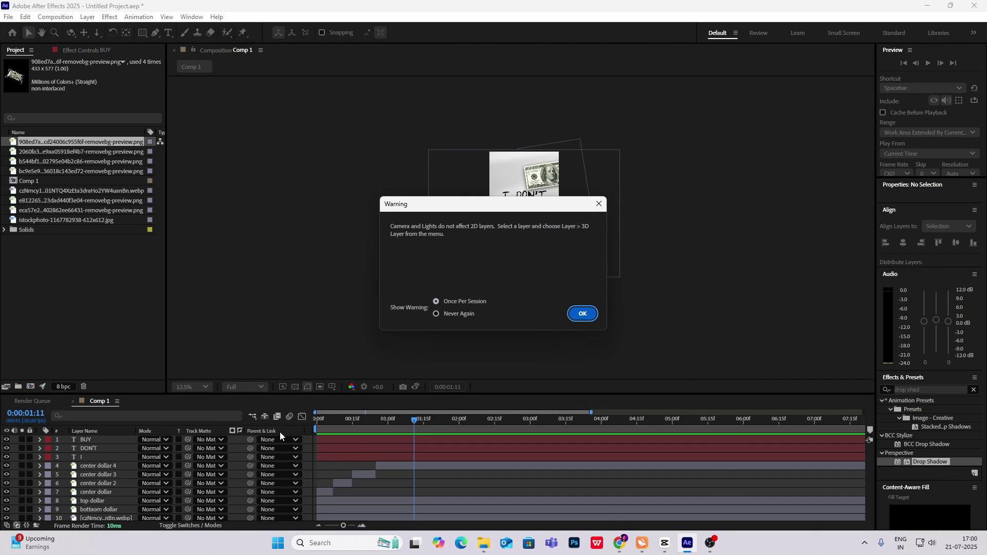
pyautogui.click(582, 313)
# Add a null object to the composition and make it a 3D layer
pyautogui.rightClick(731, 260)
pyautogui.moveTo(773, 269)
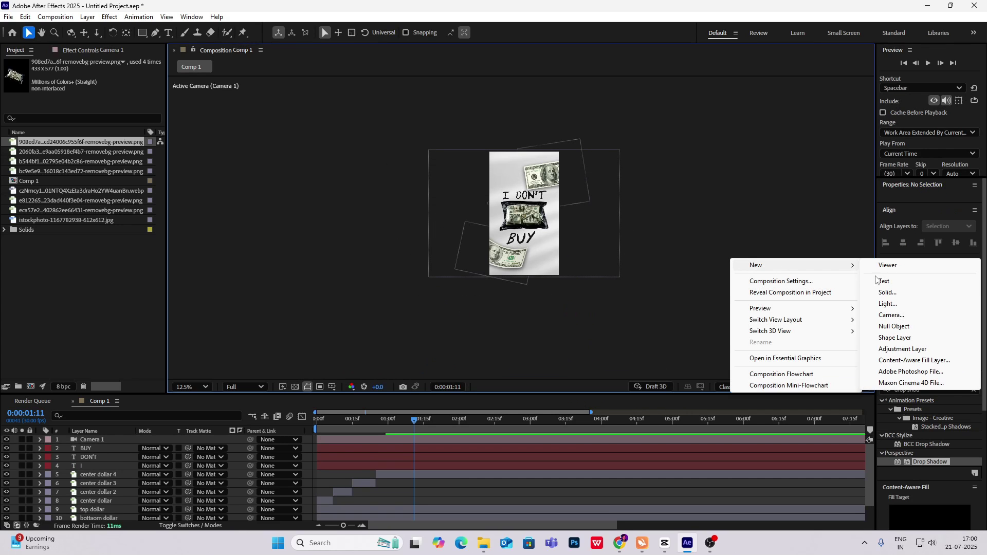
pyautogui.click(894, 327)
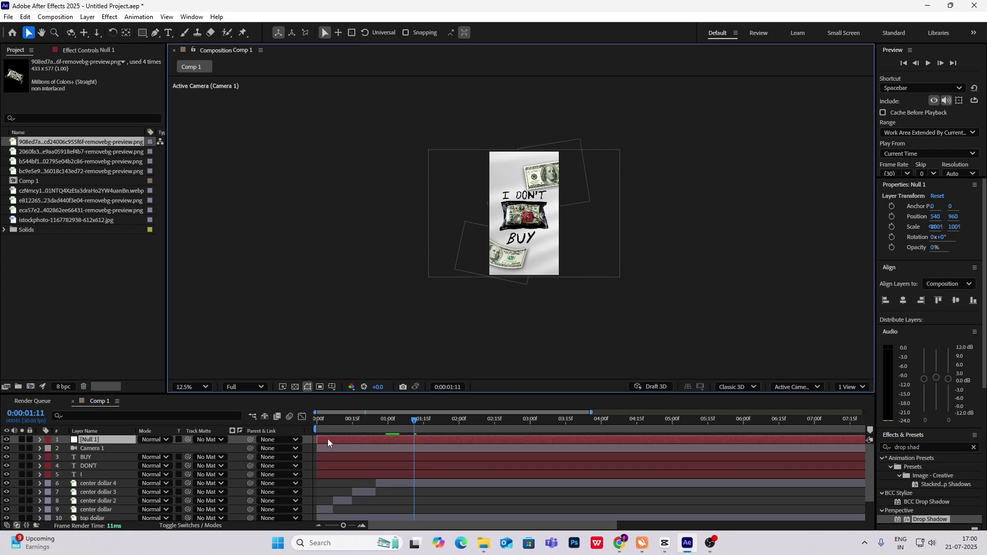
pyautogui.click(192, 526)
pyautogui.click(195, 440)
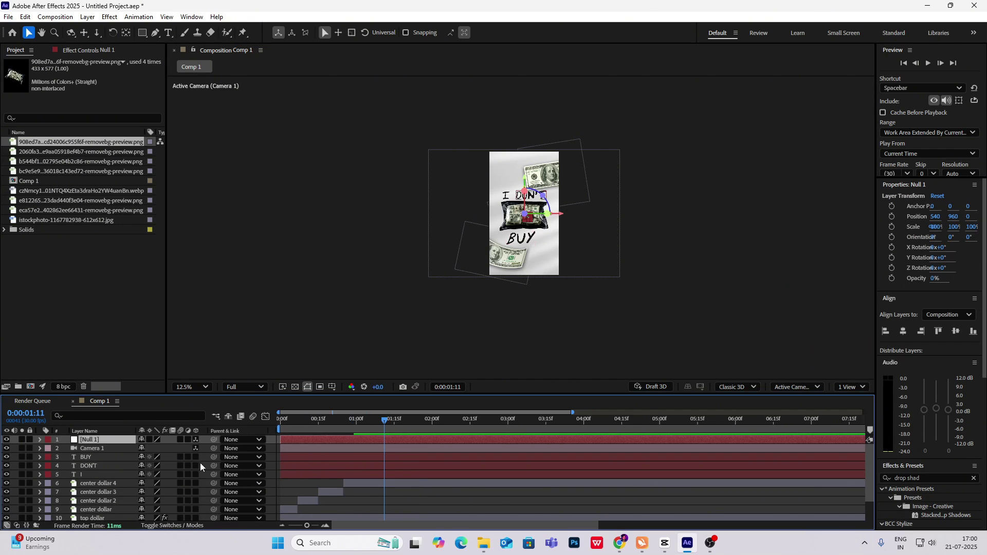
# Make all text, center dollar, top dollar and bottaom dollar layers 3D, keeping the webp background layer 2D
pyautogui.moveTo(196, 462); pyautogui.dragTo(196, 498)
pyautogui.moveTo(197, 462); pyautogui.dragTo(195, 518)
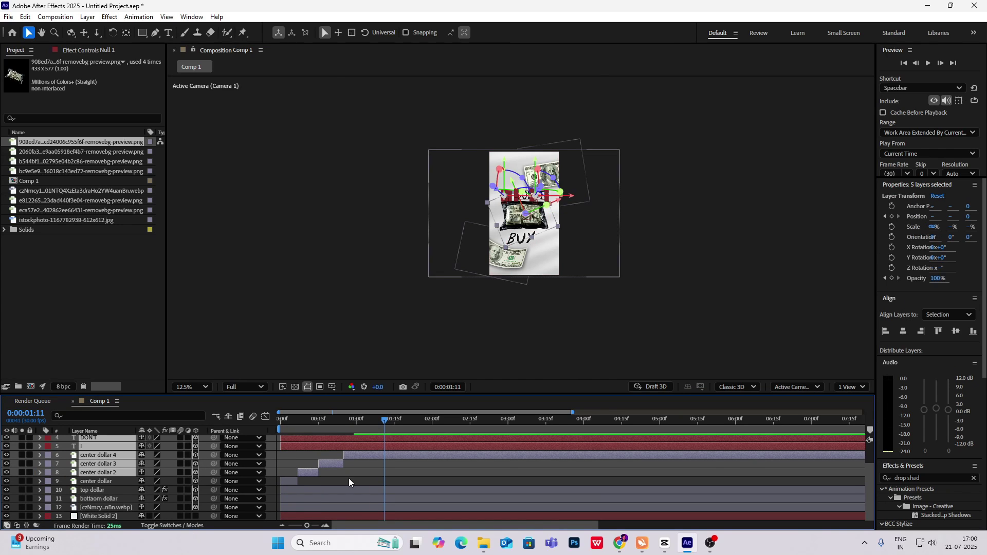
pyautogui.scroll(1, 360, 452)
pyautogui.scroll(1, 382, 340)
pyautogui.click(382, 331)
pyautogui.scroll(-3, 203, 503)
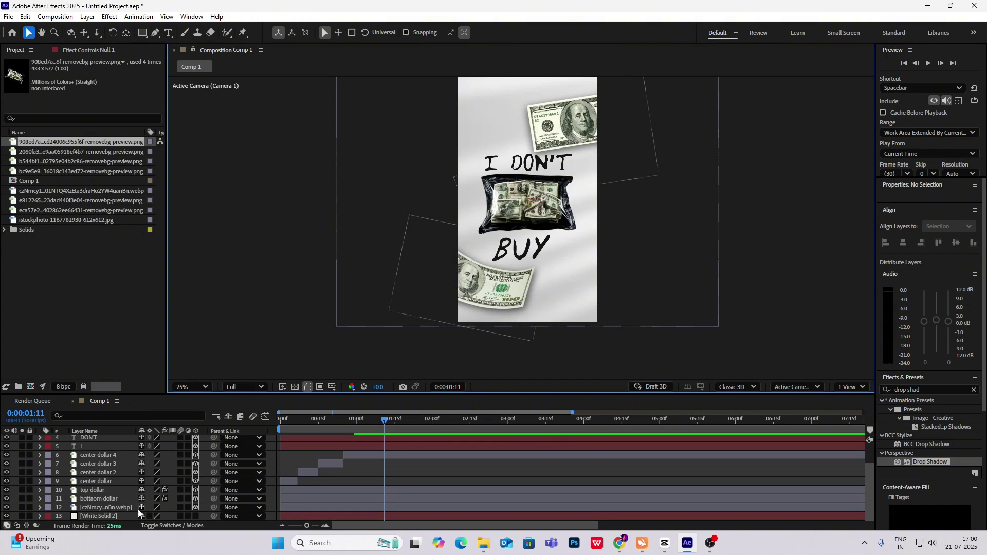
pyautogui.click(195, 509)
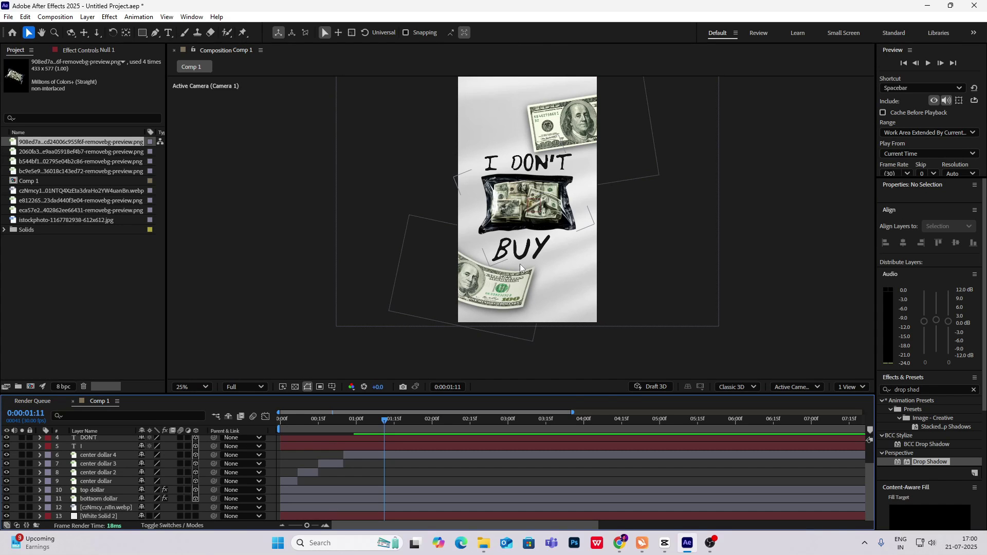
# Return to 0:00:00:00 and parent Camera 1 to Null 1
pyautogui.scroll(3, 135, 469)
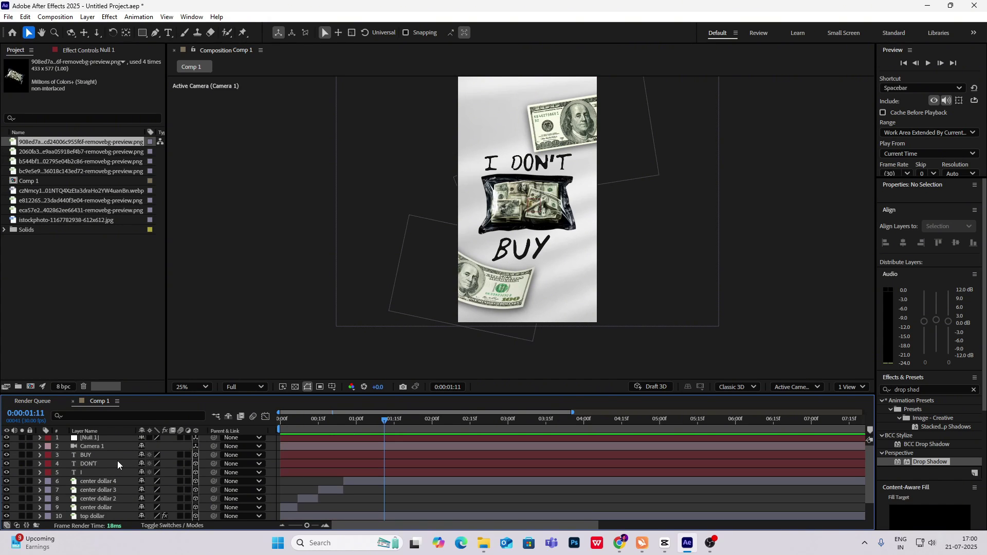
pyautogui.moveTo(383, 427); pyautogui.dragTo(280, 427)
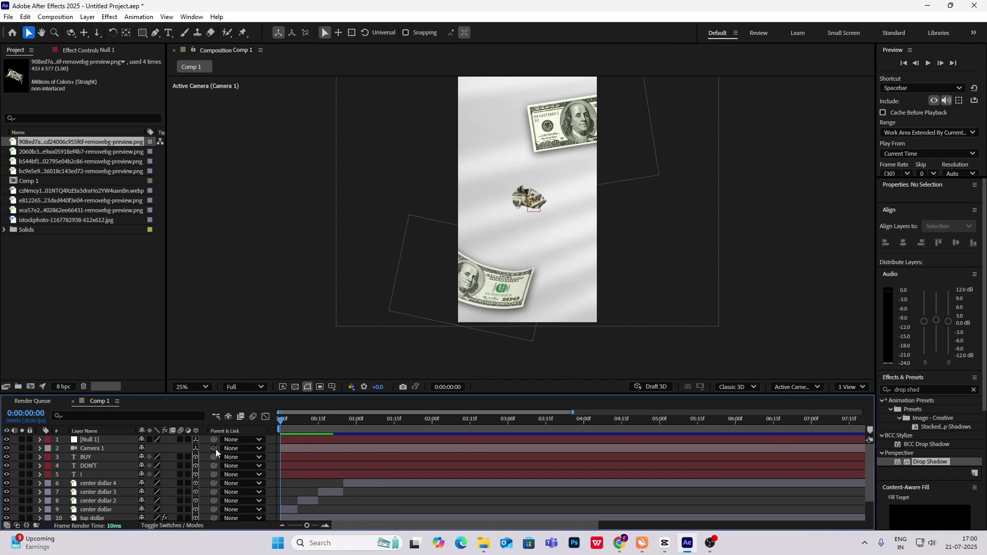
pyautogui.moveTo(214, 448); pyautogui.dragTo(98, 442)
# Keyframe Null 1's Position at 0:00:00:00 and 0:00:00:29, with the Z value set to 813 at the first keyframe
pyautogui.click(99, 442)
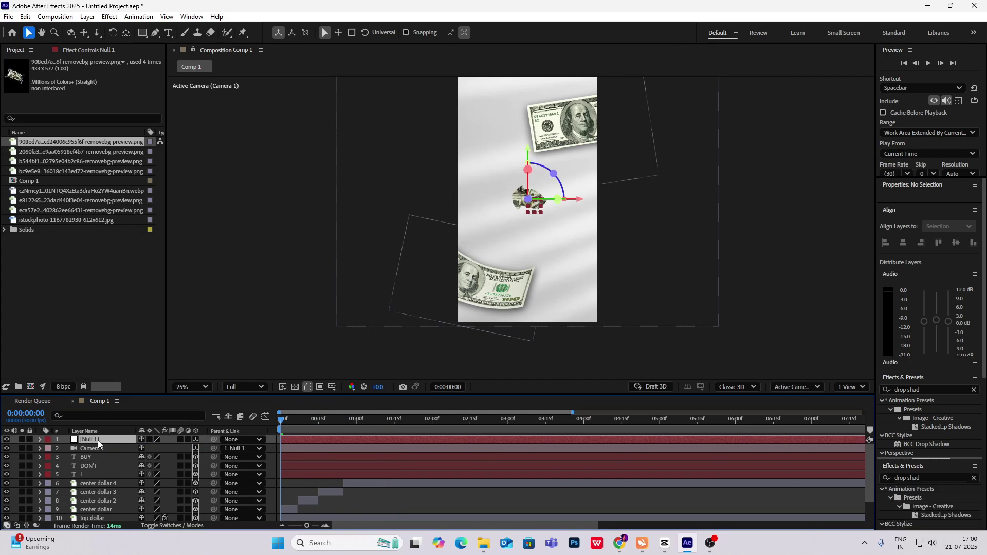
pyautogui.press('p')
pyautogui.click(66, 449)
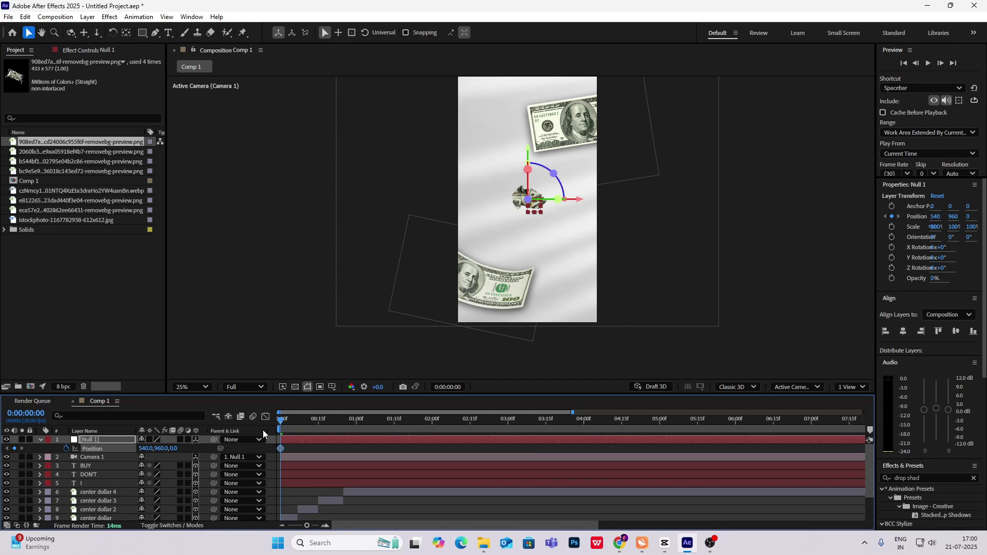
pyautogui.moveTo(281, 420); pyautogui.dragTo(353, 432)
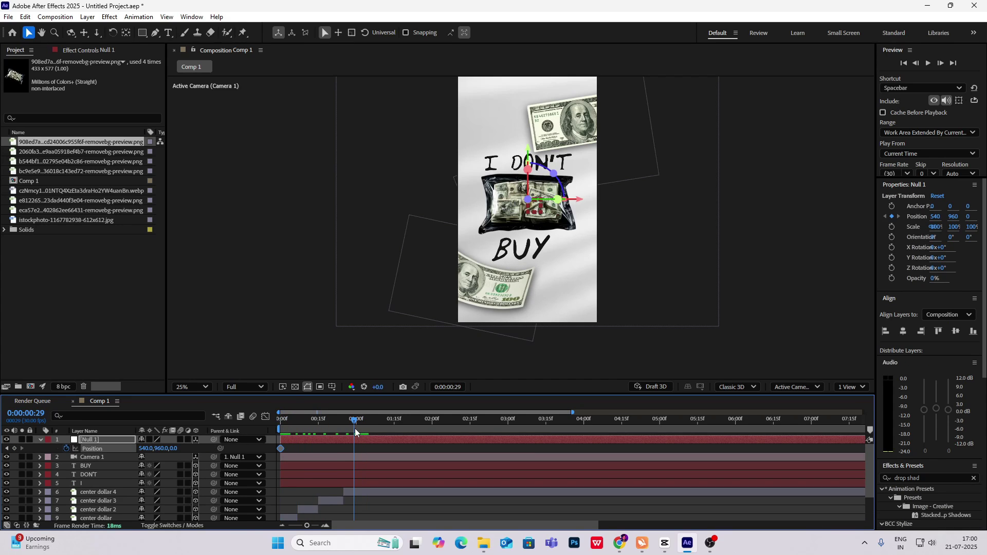
pyautogui.click(9, 448)
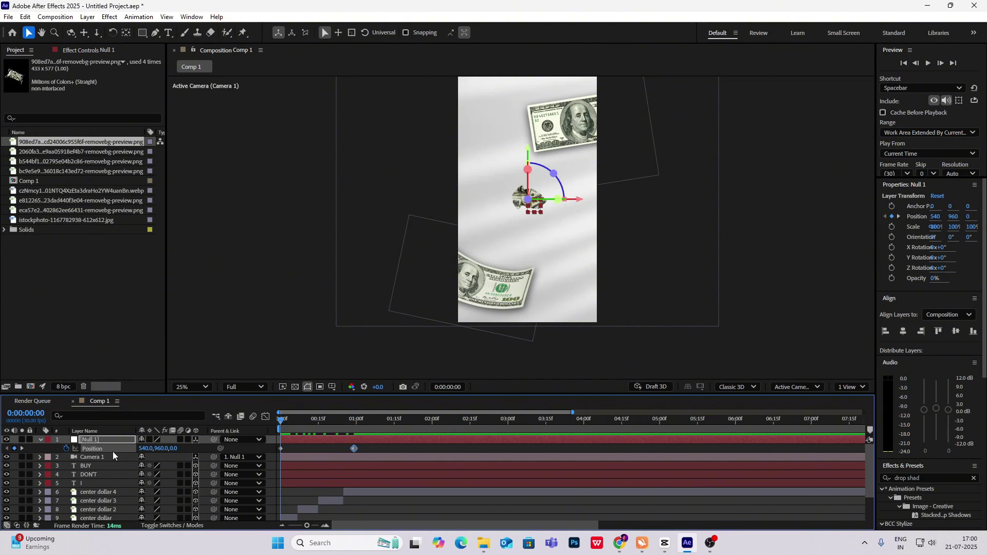
pyautogui.moveTo(173, 448); pyautogui.dragTo(586, 442)
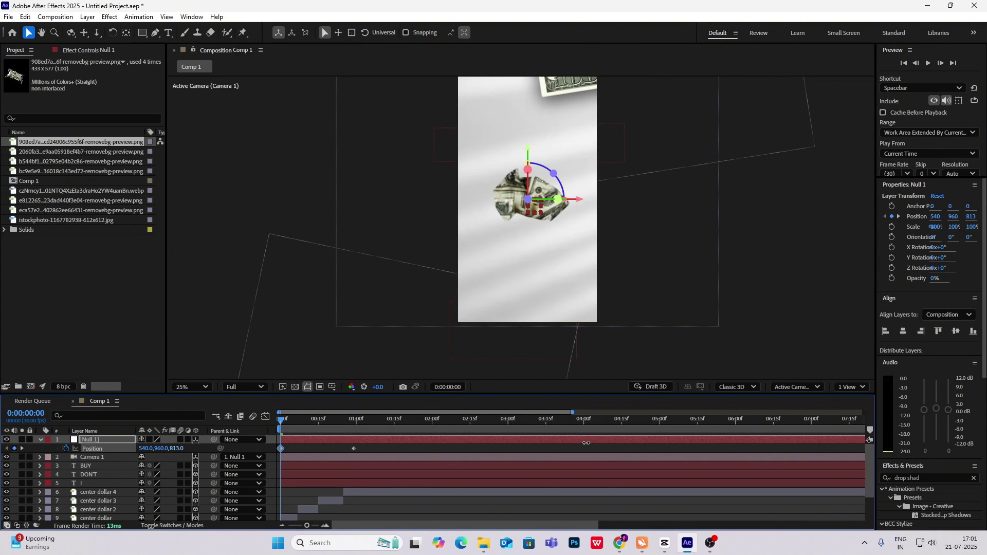
pyautogui.press('space')
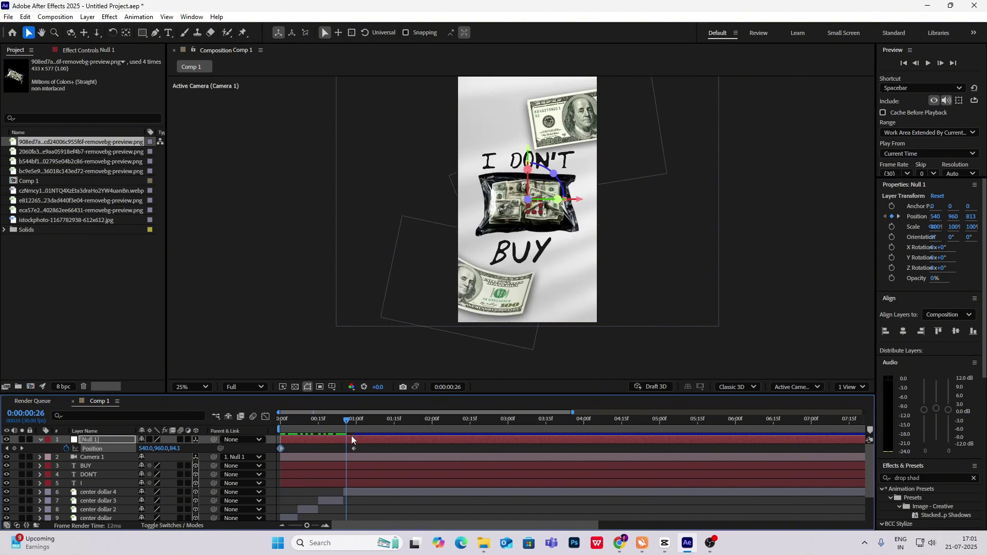
# Apply Easy Ease to Null 1's two Position keyframes and reshape their speed graph so the move peaks early and slows gradually
pyautogui.moveTo(363, 439); pyautogui.dragTo(157, 462)
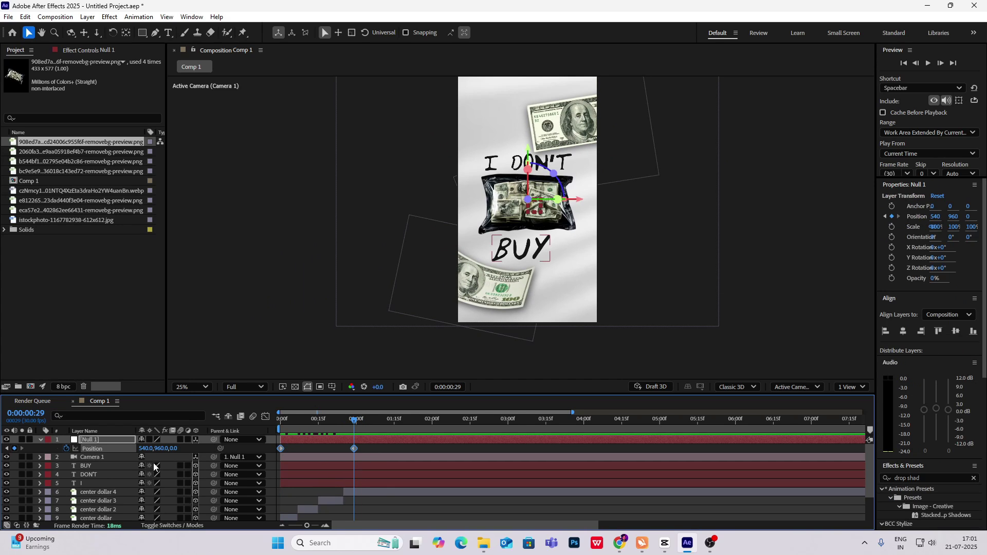
pyautogui.press('F9')
pyautogui.click(265, 417)
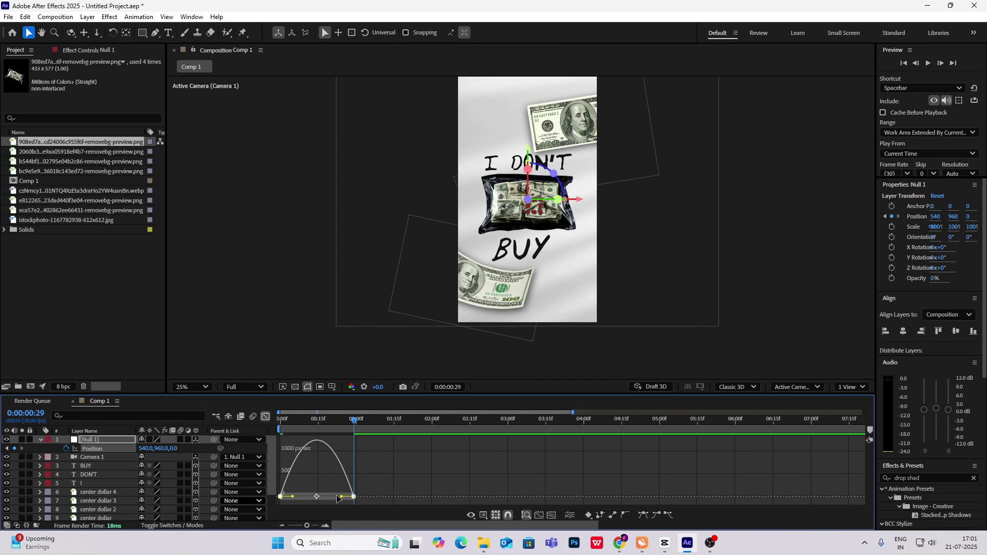
pyautogui.moveTo(333, 504); pyautogui.dragTo(312, 506)
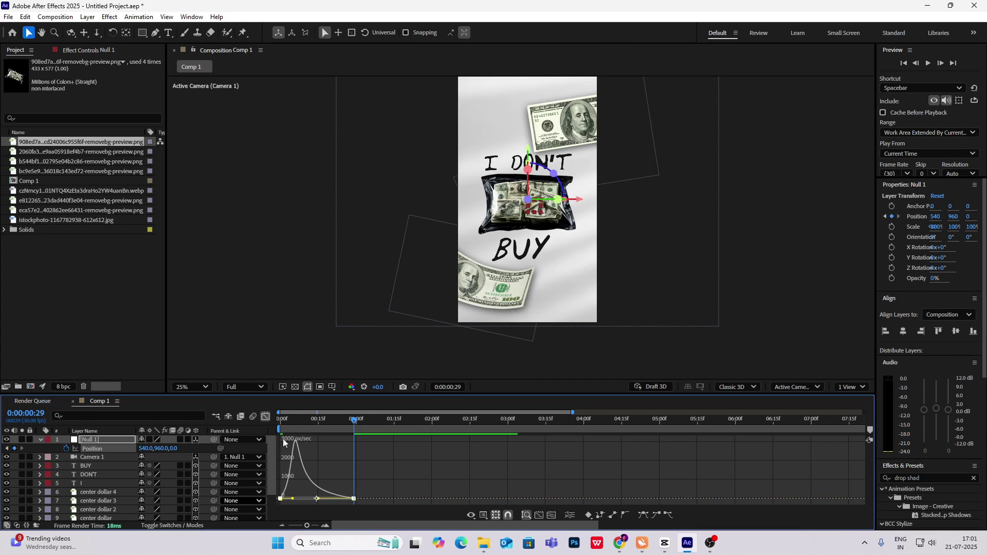
pyautogui.click(265, 416)
pyautogui.press('Home')
pyautogui.press('space')
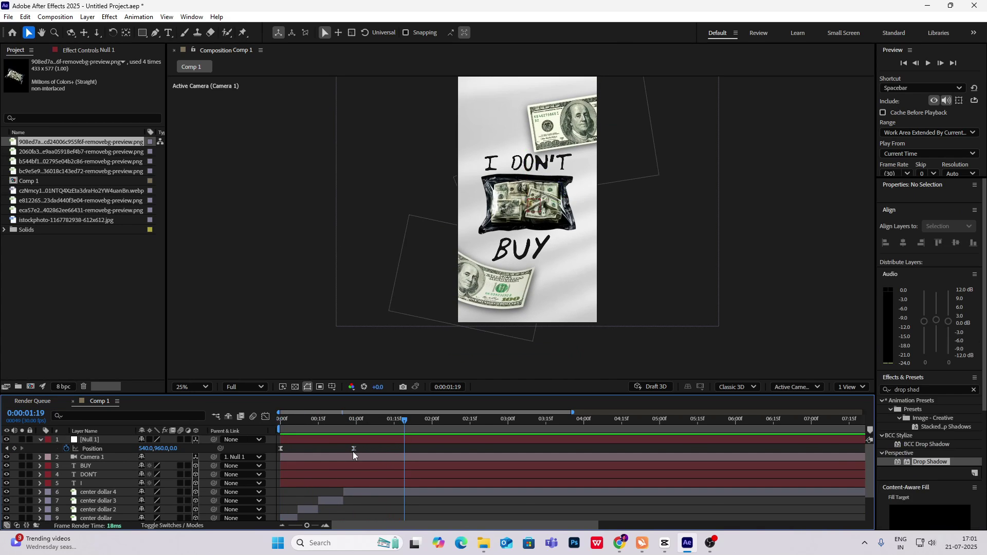
# Delay Null 1's last Position keyframe to about 0:00:01:06 and preview the camera move from the start
pyautogui.moveTo(353, 448); pyautogui.dragTo(370, 449)
pyautogui.press('Home')
pyautogui.press('space')
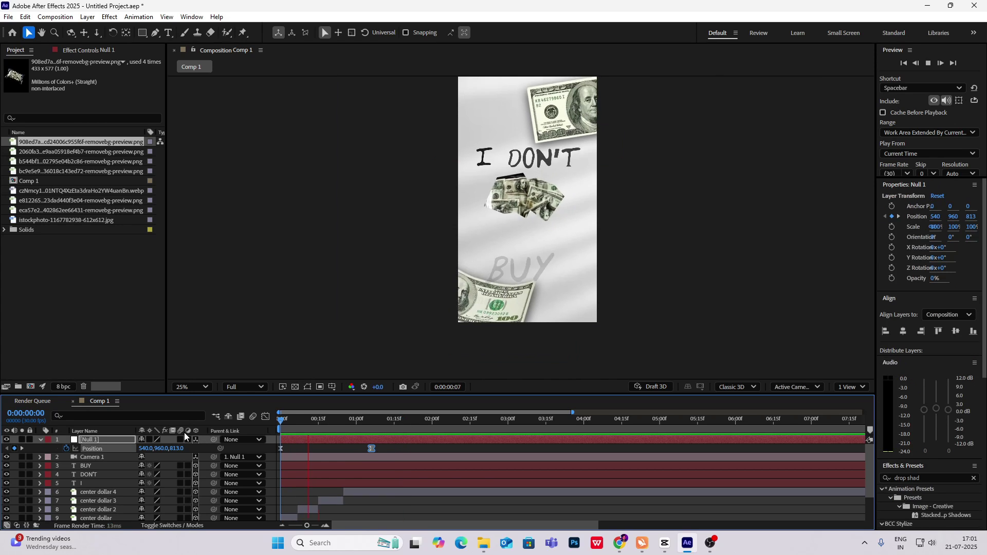
pyautogui.moveTo(404, 419); pyautogui.dragTo(200, 430)
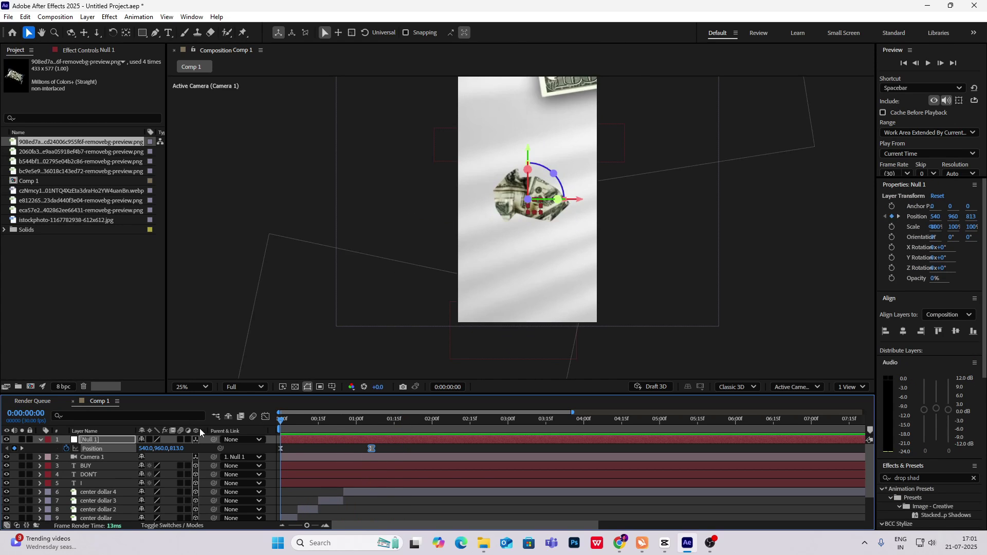
pyautogui.press('space')
pyautogui.press('space')
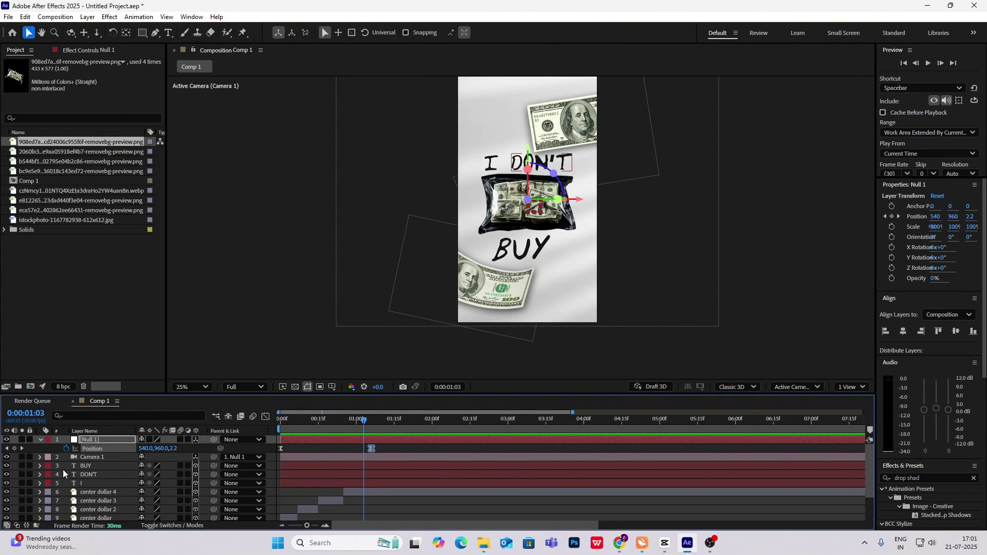
# Add the expression wiggle(1,10) to the top dollar layer's Position and copy the expression text
pyautogui.click(40, 440)
pyautogui.scroll(-2, 103, 475)
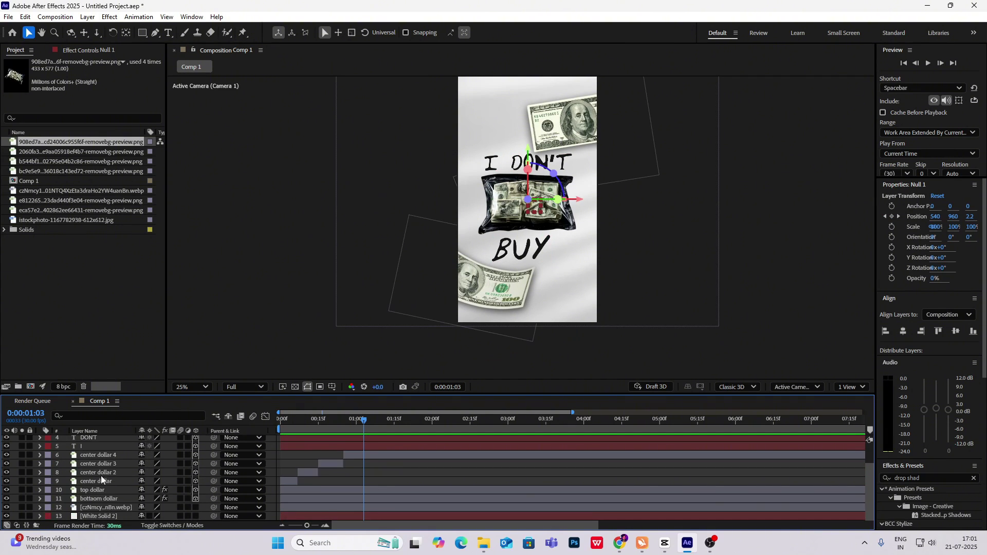
pyautogui.click(97, 490)
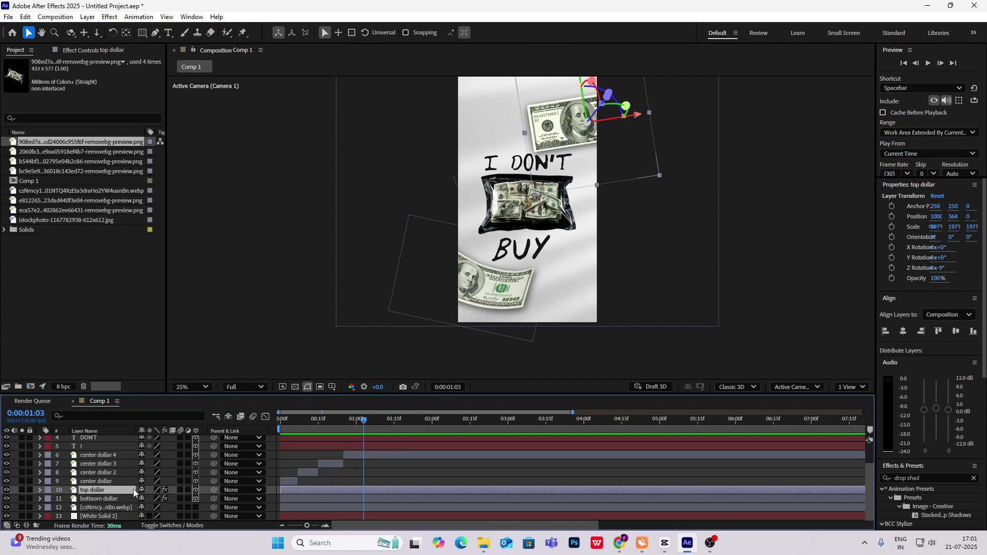
pyautogui.press('p')
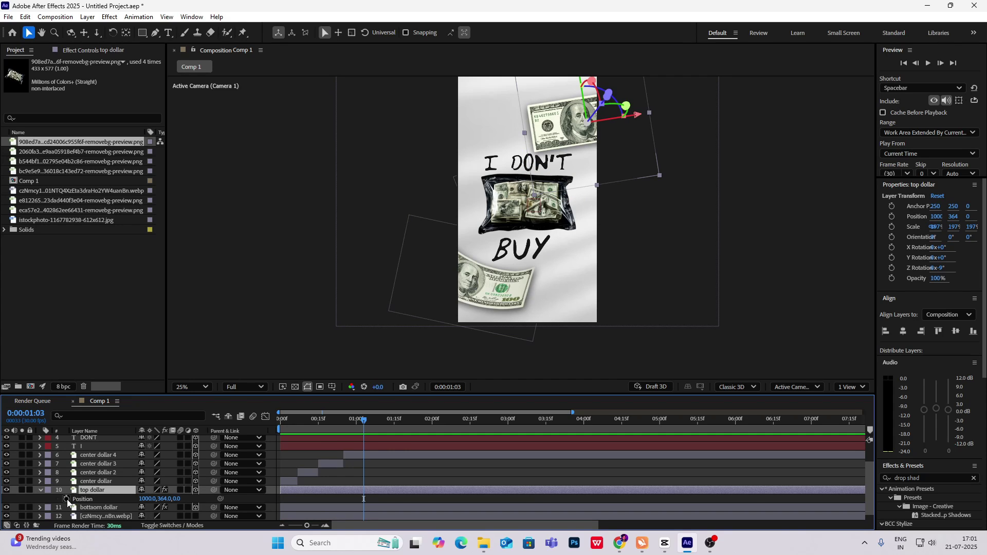
pyautogui.keyDown('alt'); pyautogui.click(66, 499); pyautogui.keyUp('alt')
pyautogui.write('wi')
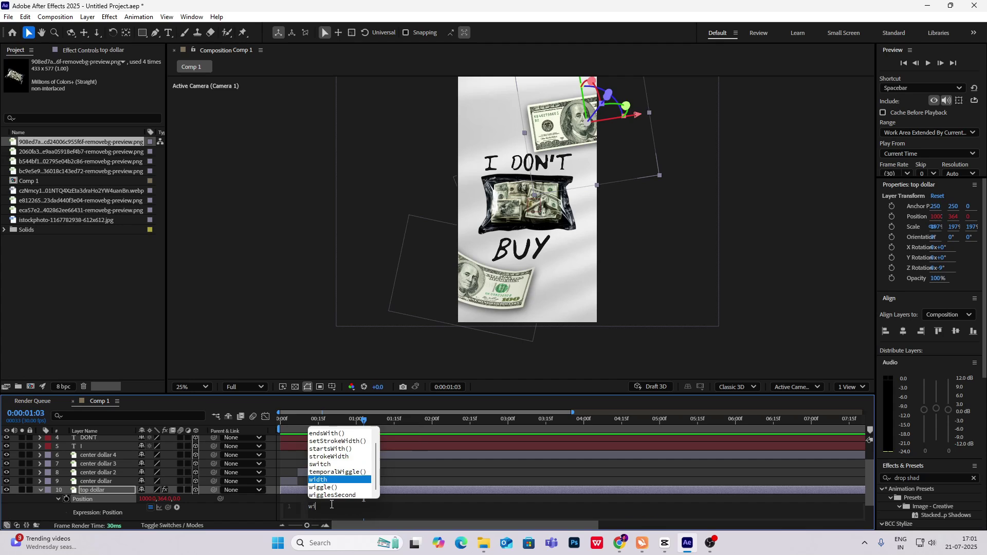
pyautogui.write('gg')
pyautogui.click(332, 489)
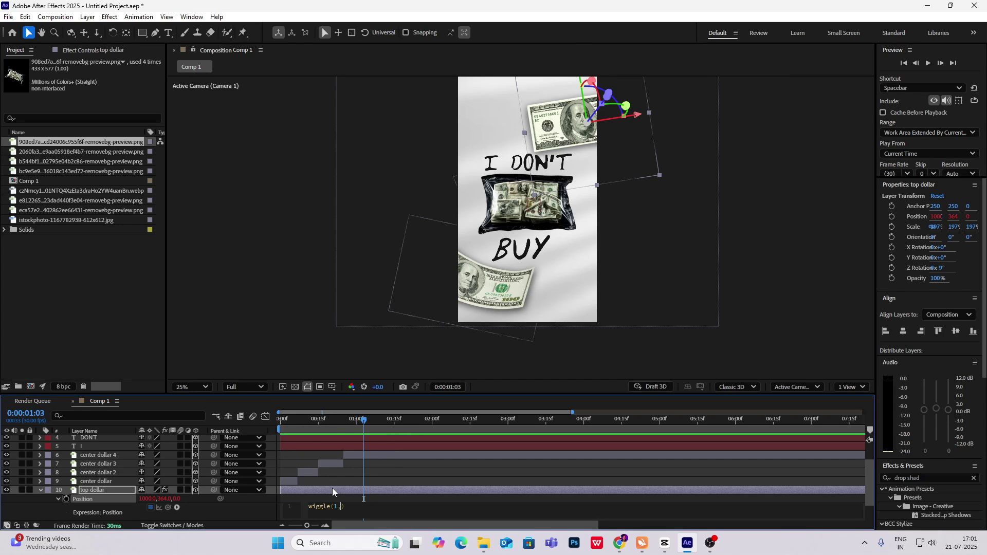
pyautogui.click(414, 507)
pyautogui.hotkey('ctrl', 'c')
pyautogui.press('Home')
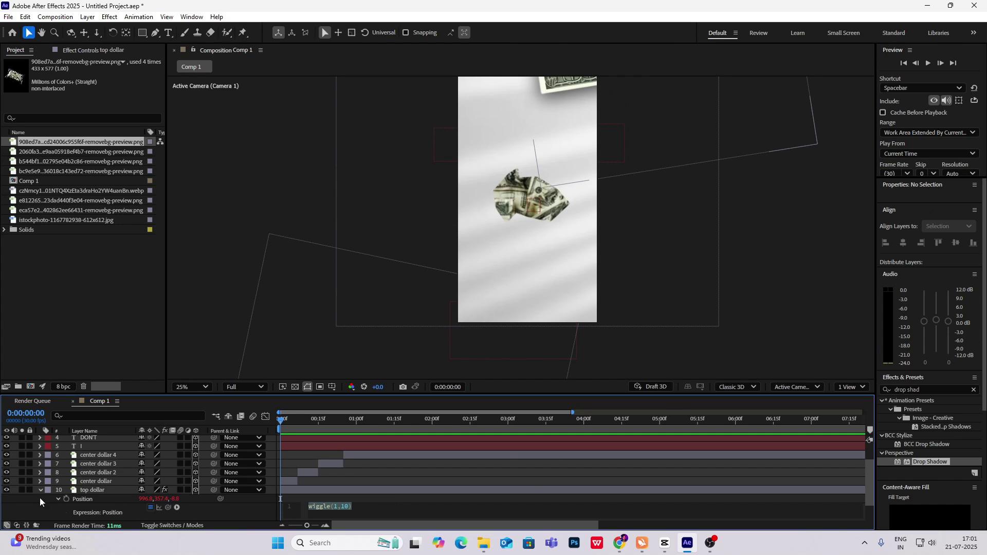
# Paste the wiggle(1,10) expression onto the bottaom dollar layer's Position
pyautogui.click(41, 491)
pyautogui.click(107, 499)
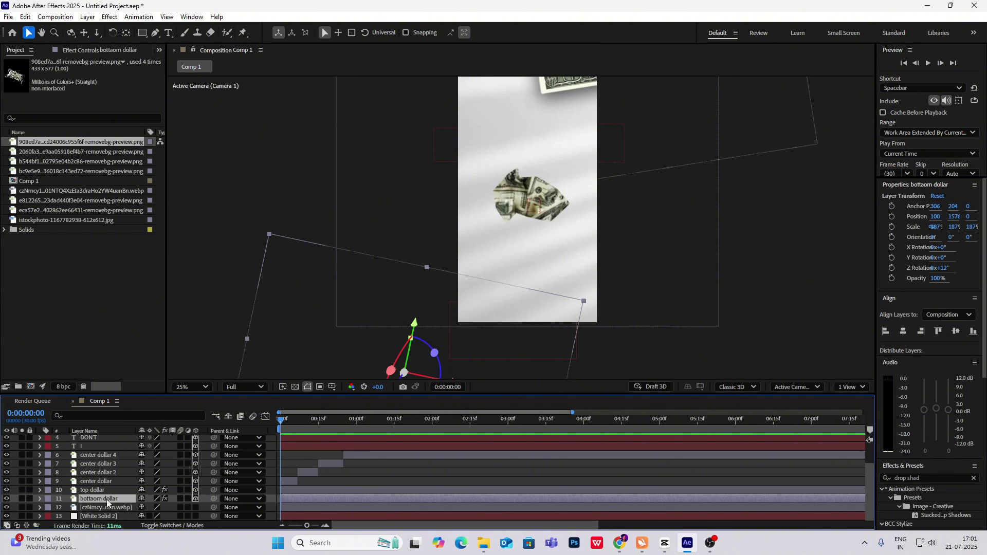
pyautogui.press('p')
pyautogui.keyDown('alt'); pyautogui.click(67, 508); pyautogui.keyUp('alt')
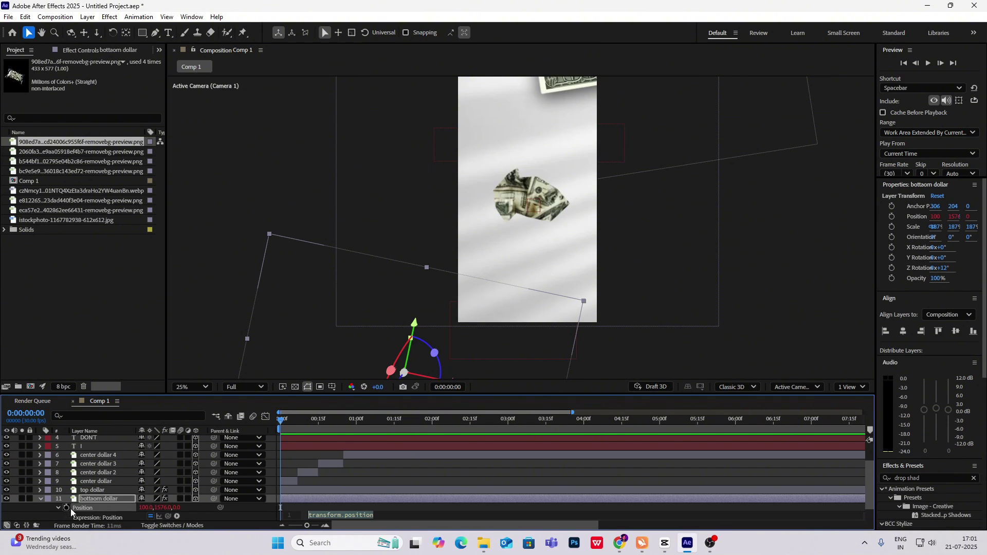
pyautogui.hotkey('ctrl', 'v')
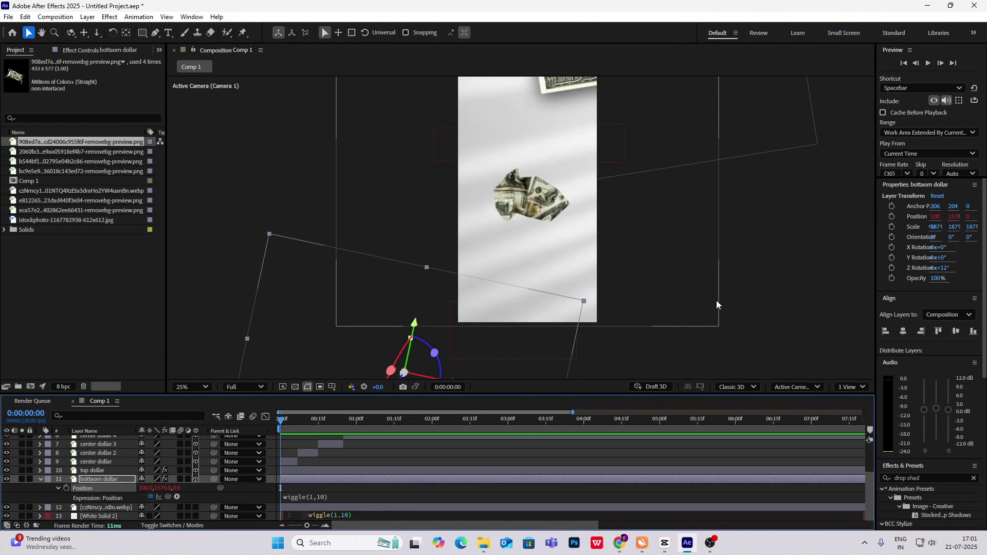
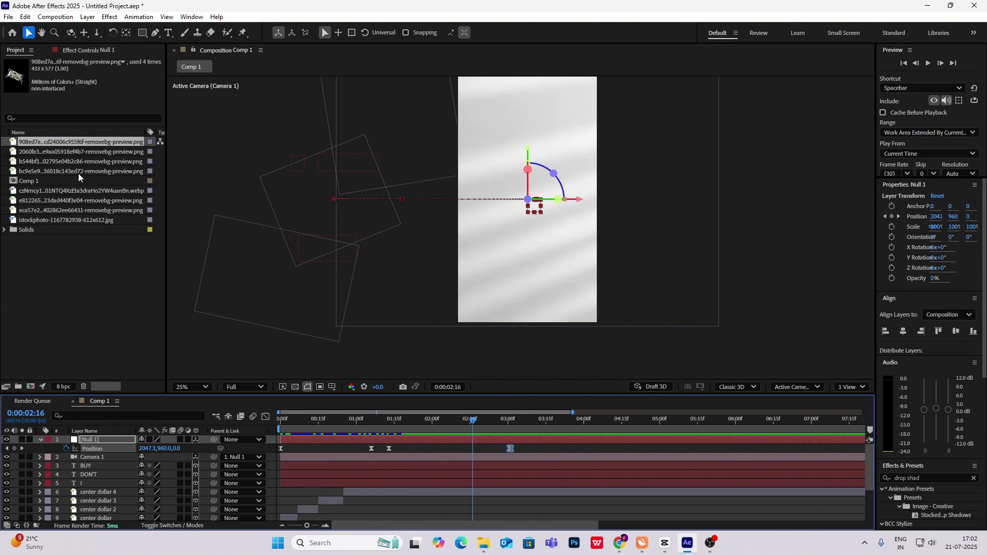
# Look through the imported footage items in the project to check which images are available
pyautogui.click(89, 153)
pyautogui.press('Down')
pyautogui.press('Down')
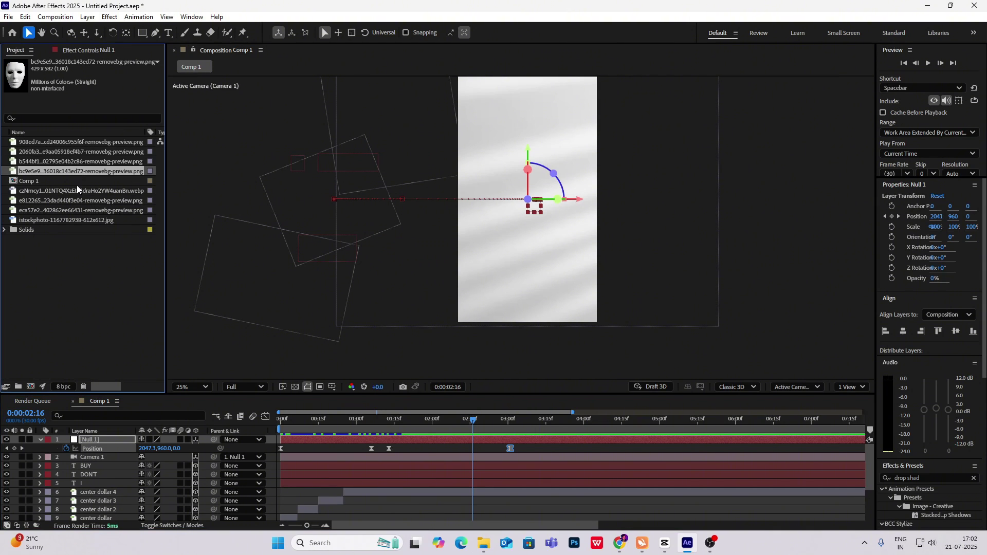
pyautogui.press('Down')
pyautogui.press('Down')
pyautogui.press('Down')
pyautogui.press('Down')
pyautogui.press('Down')
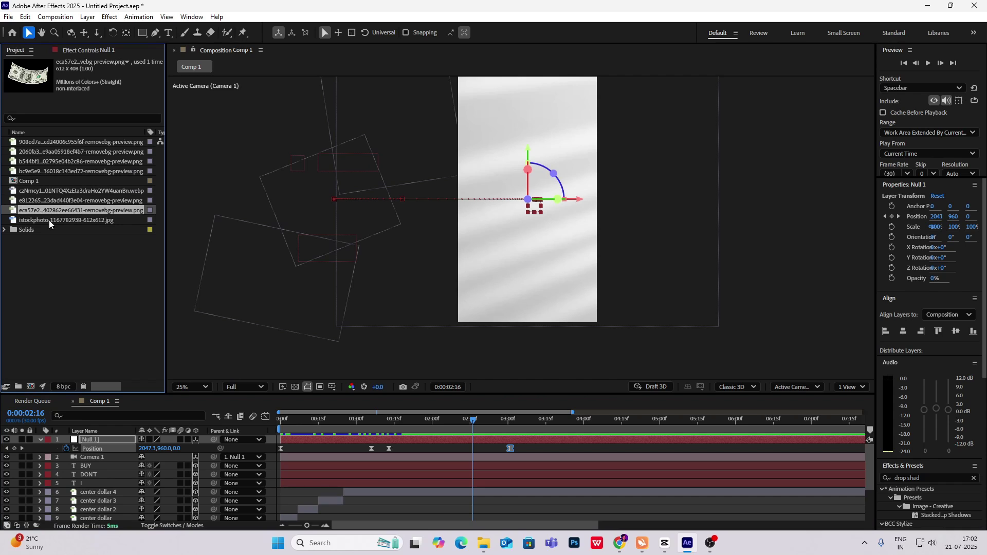
pyautogui.click(30, 230)
# Switch to File Explorer and bring the AI-generated portrait image with folded arms into the composition as a layer
pyautogui.click(483, 544)
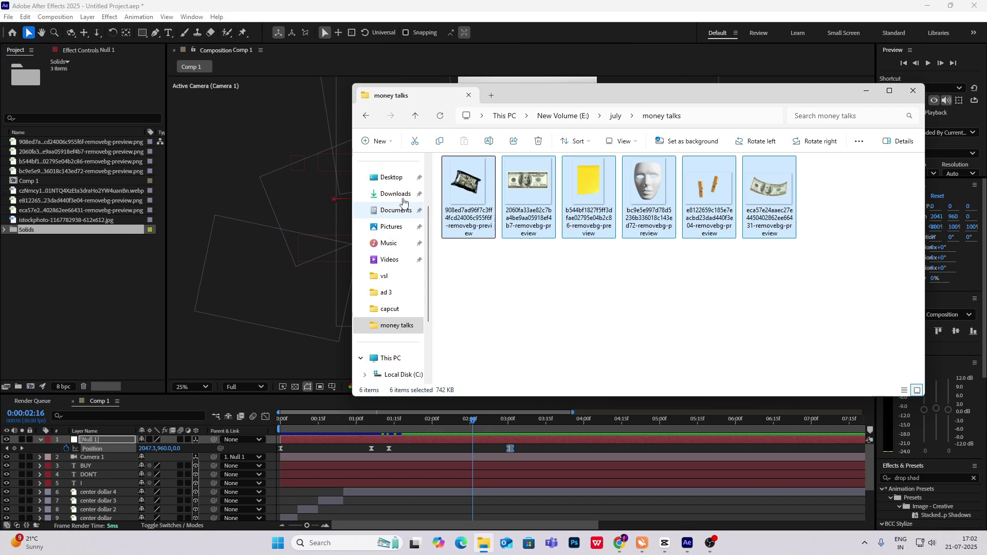
pyautogui.click(390, 243)
pyautogui.moveTo(493, 189); pyautogui.dragTo(92, 475)
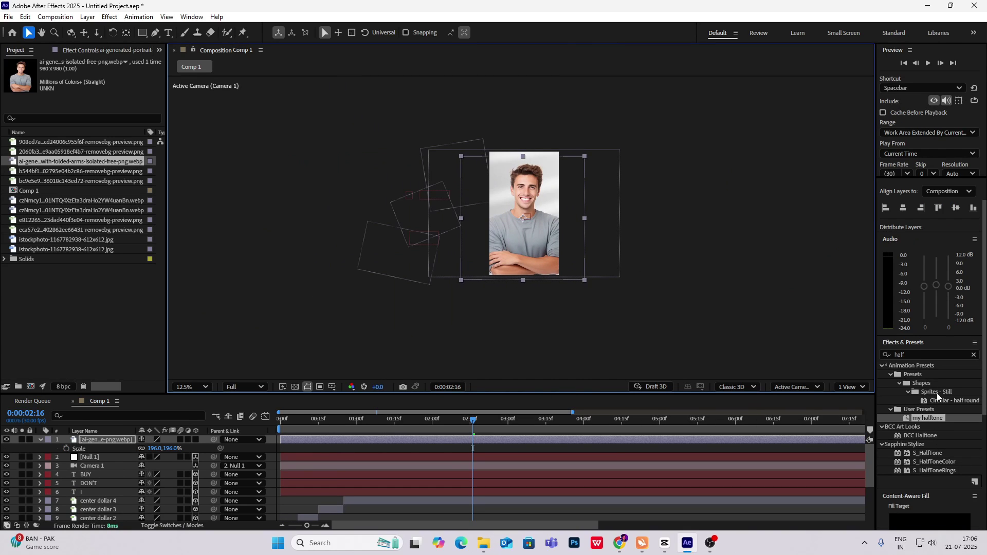
# Find the Color Correction Tint effect and apply it to the portrait layer to turn it black and white
pyautogui.moveTo(914, 355); pyautogui.dragTo(796, 355)
pyautogui.write('ti')
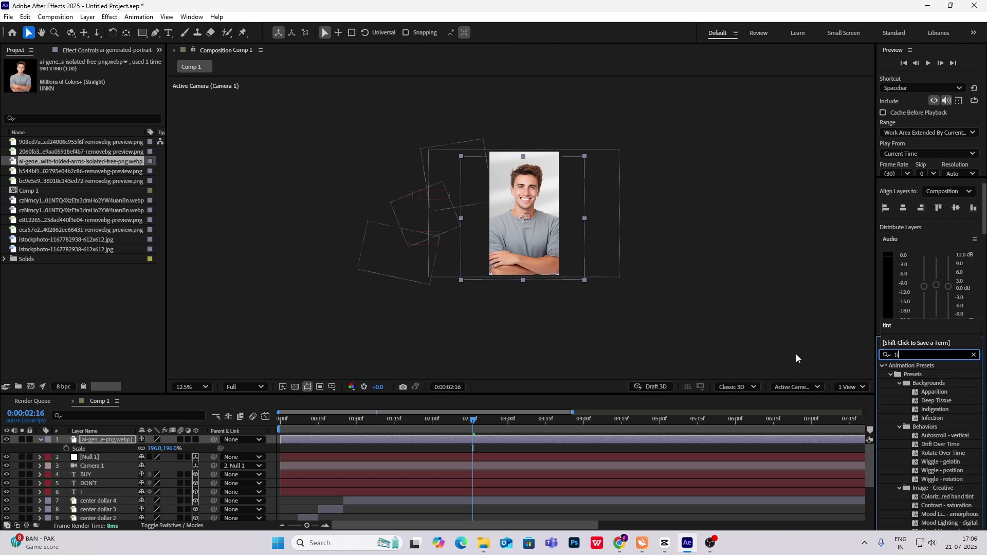
pyautogui.write('nt')
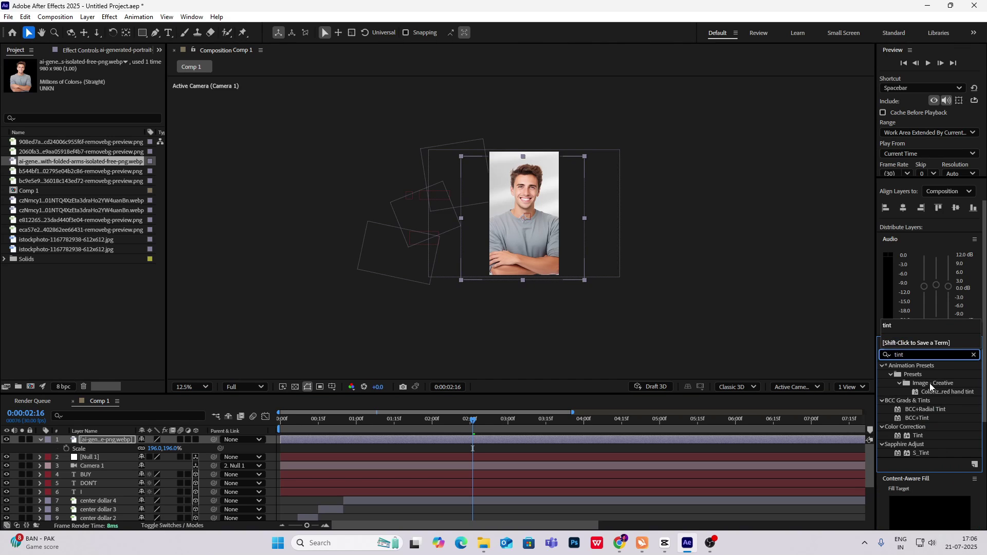
pyautogui.moveTo(917, 435); pyautogui.dragTo(113, 439)
pyautogui.press('.')
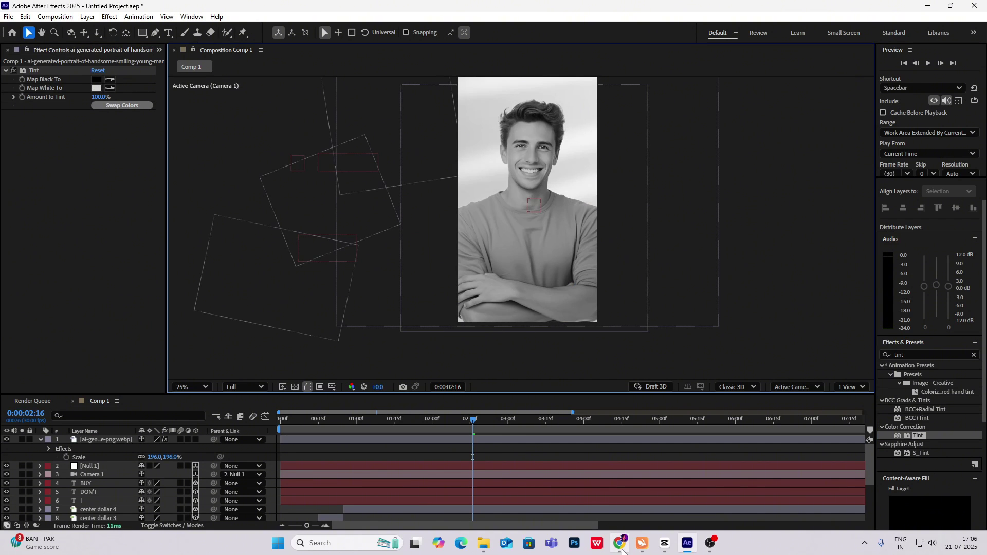
# Switch to Chrome and search Google Images for "cross png"
pyautogui.click(621, 543)
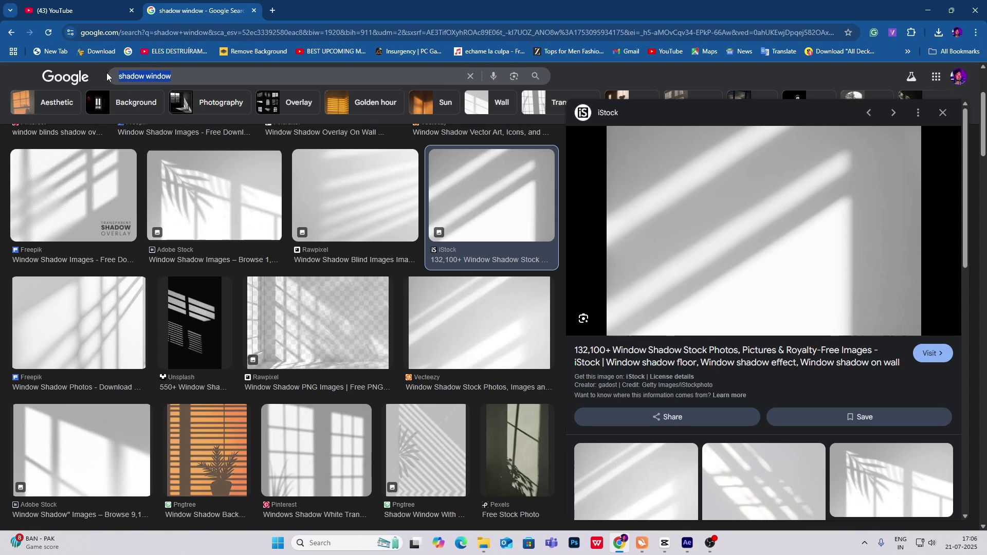
pyautogui.write('cross')
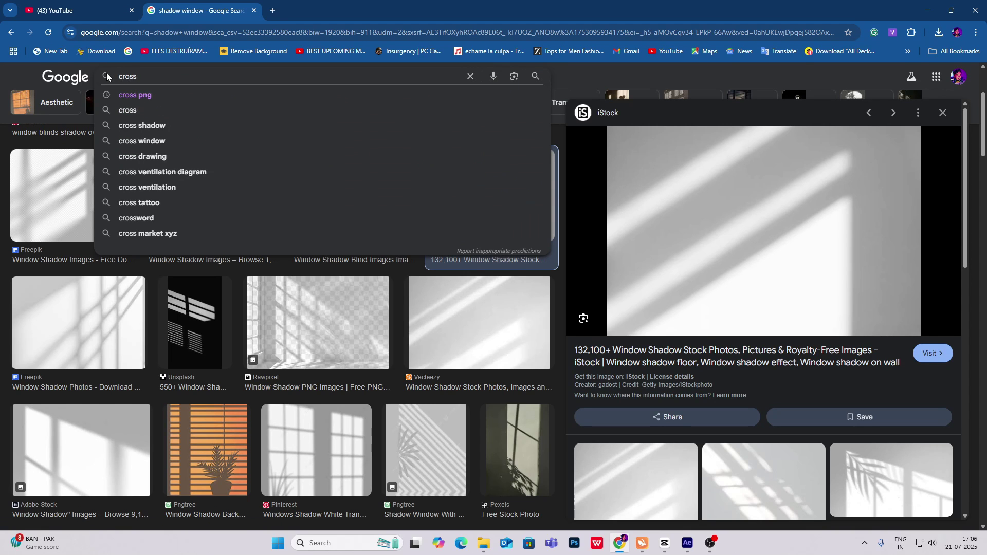
pyautogui.press('Down')
pyautogui.press('Return')
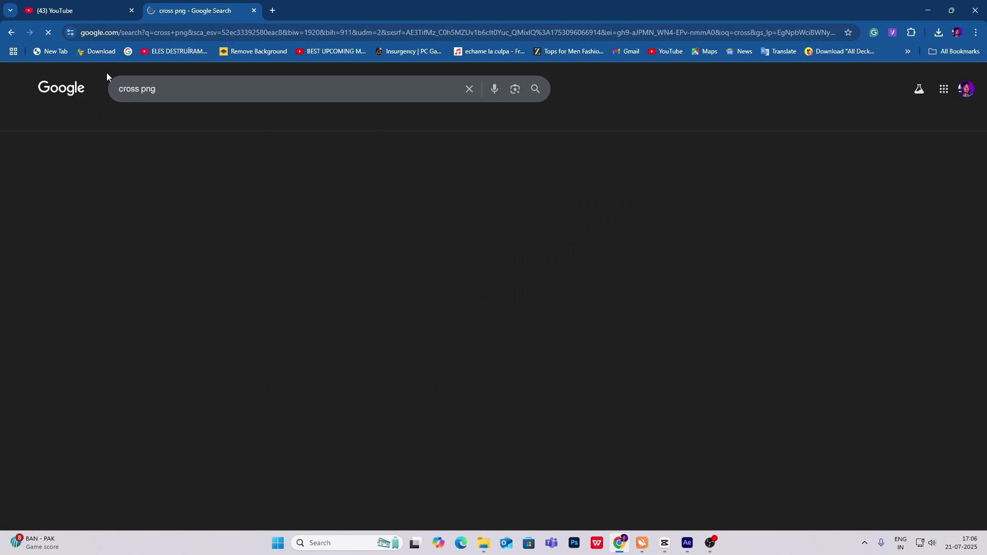
# Open the red brush-stroke cross result from Pngtree and save its image to the computer
pyautogui.click(155, 210)
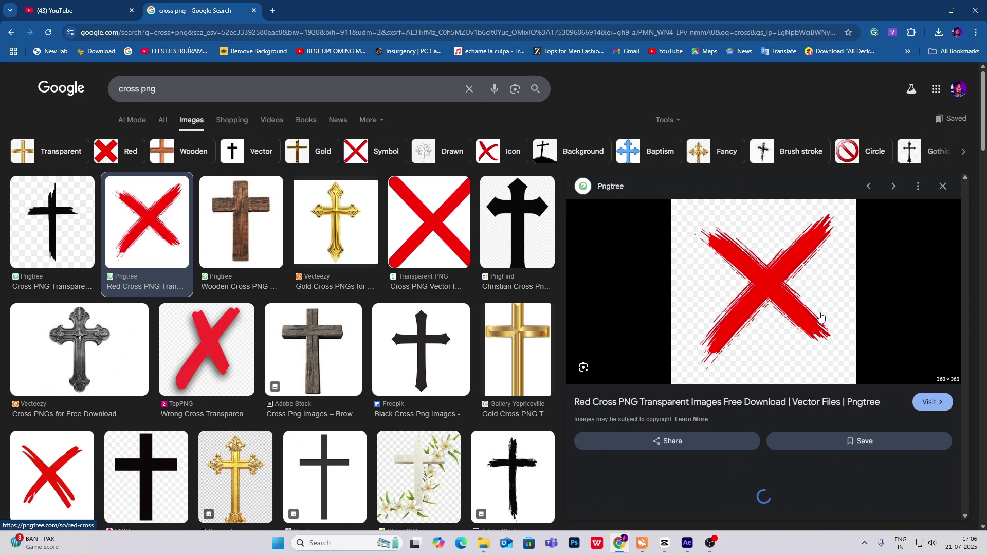
pyautogui.rightClick(778, 286)
pyautogui.click(822, 440)
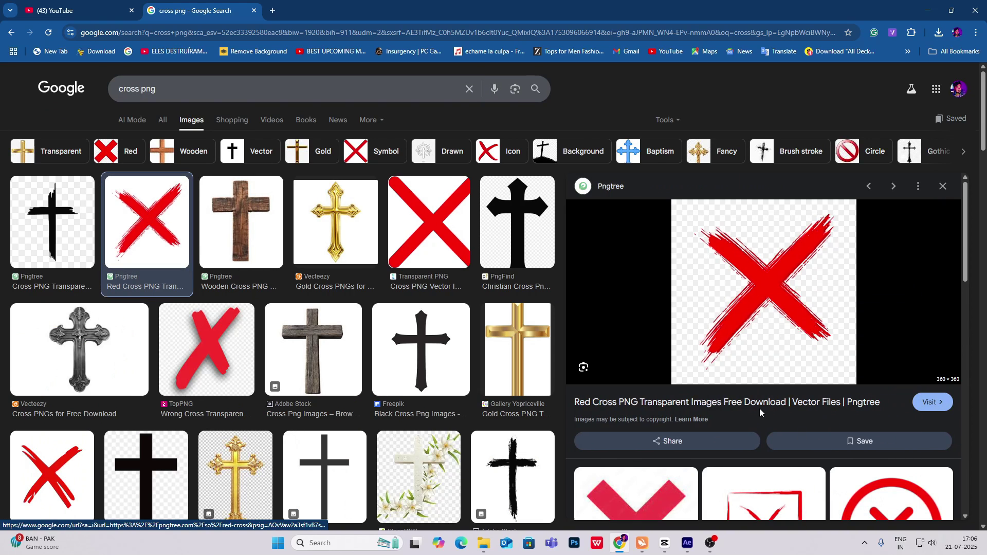
pyautogui.click(625, 438)
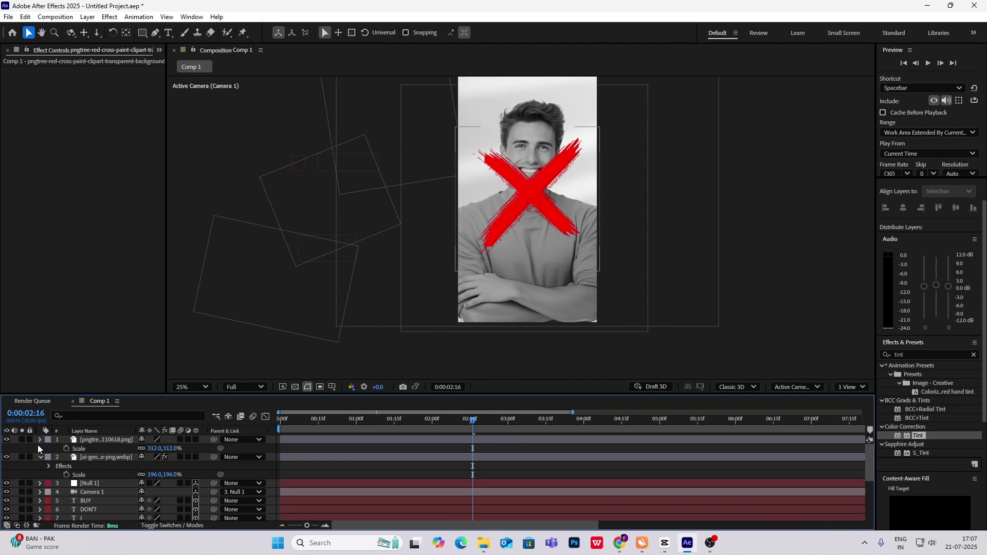
# Move the red cross up over the portrait's face and check the placement against the reference video in CapCut
pyautogui.click(40, 448)
pyautogui.moveTo(532, 207); pyautogui.dragTo(535, 159)
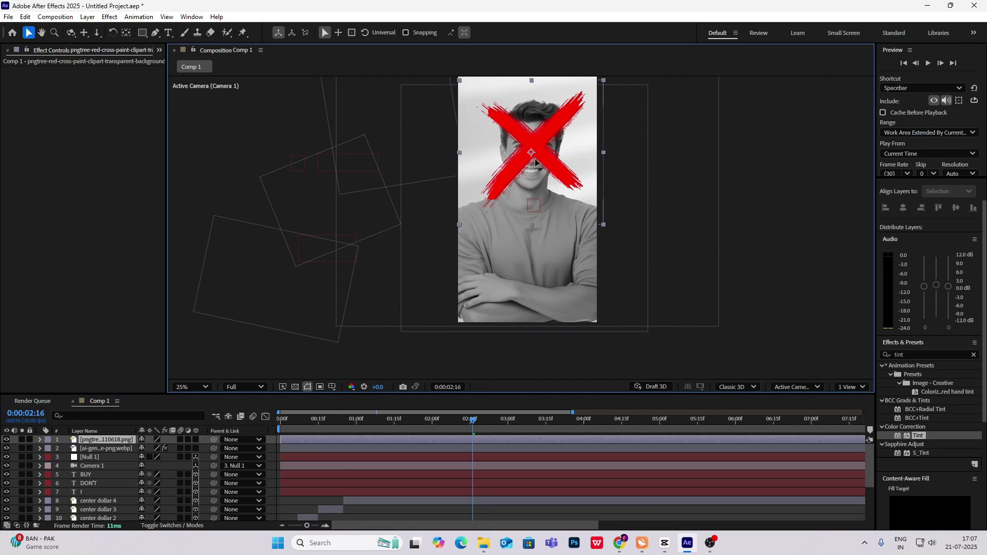
pyautogui.press(',')
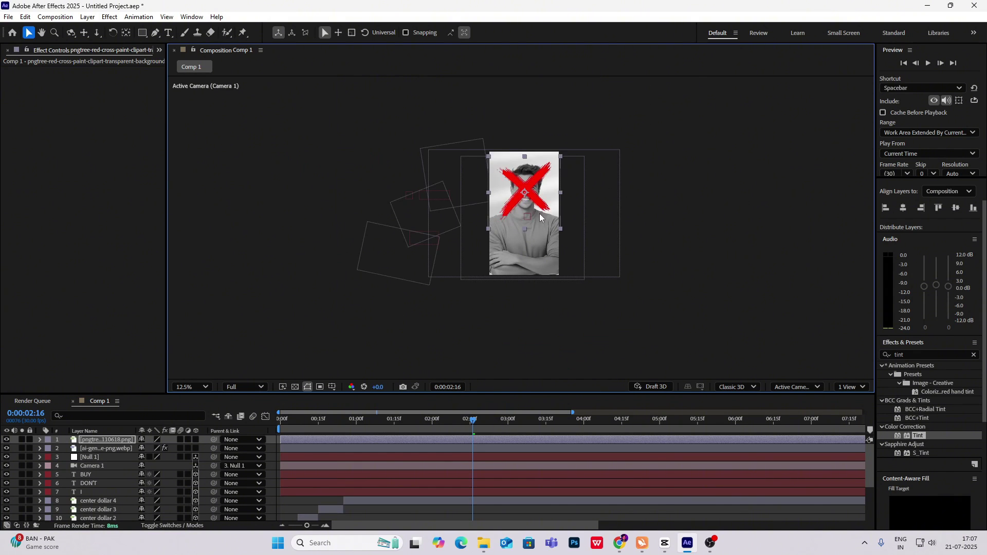
pyautogui.click(665, 544)
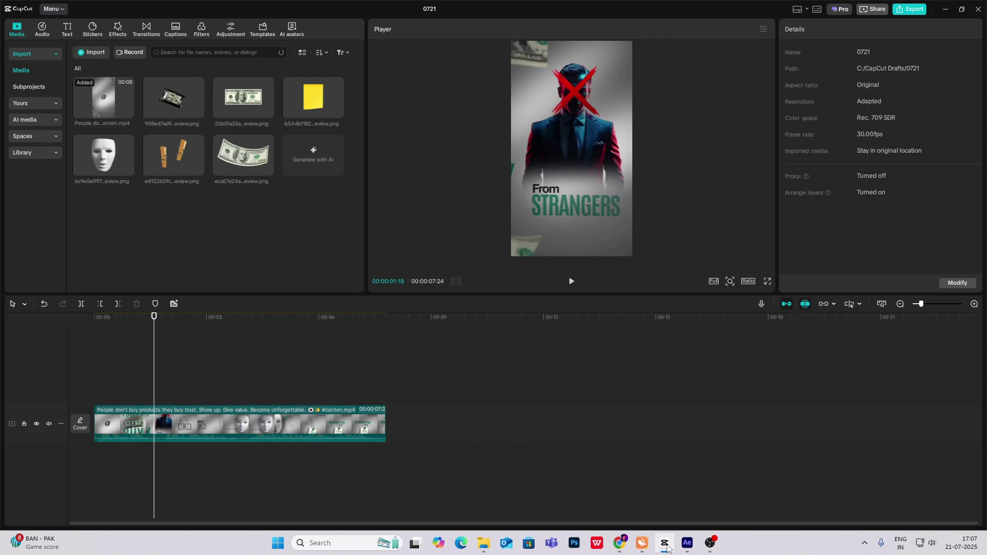
pyautogui.click(687, 544)
pyautogui.press('.')
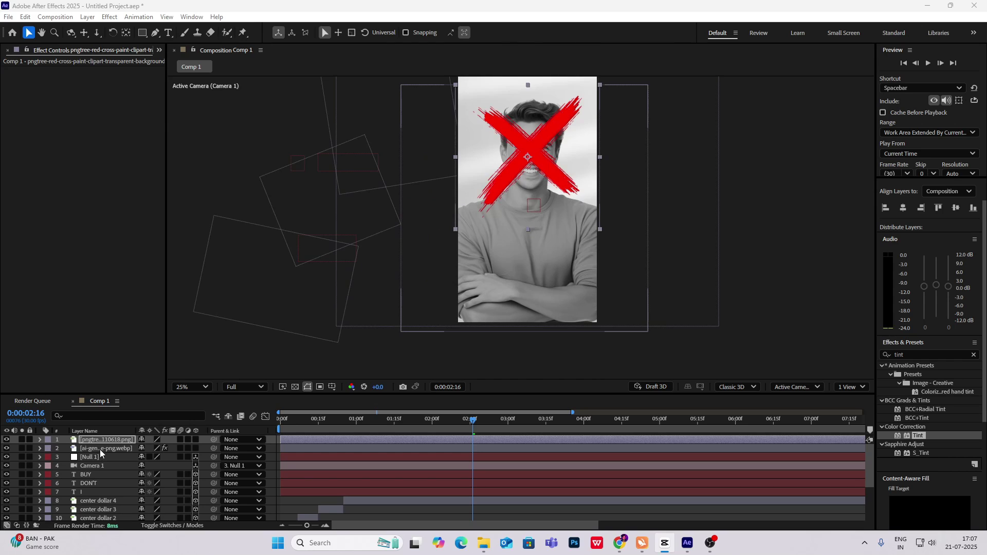
# Mask off the bottom of the portrait layer with a four-point inverted mask feathered to 224 pixels
pyautogui.click(100, 449)
pyautogui.press('g')
pyautogui.click(712, 256)
pyautogui.click(382, 271)
pyautogui.click(419, 363)
pyautogui.click(687, 339)
pyautogui.click(712, 256)
pyautogui.click(40, 449)
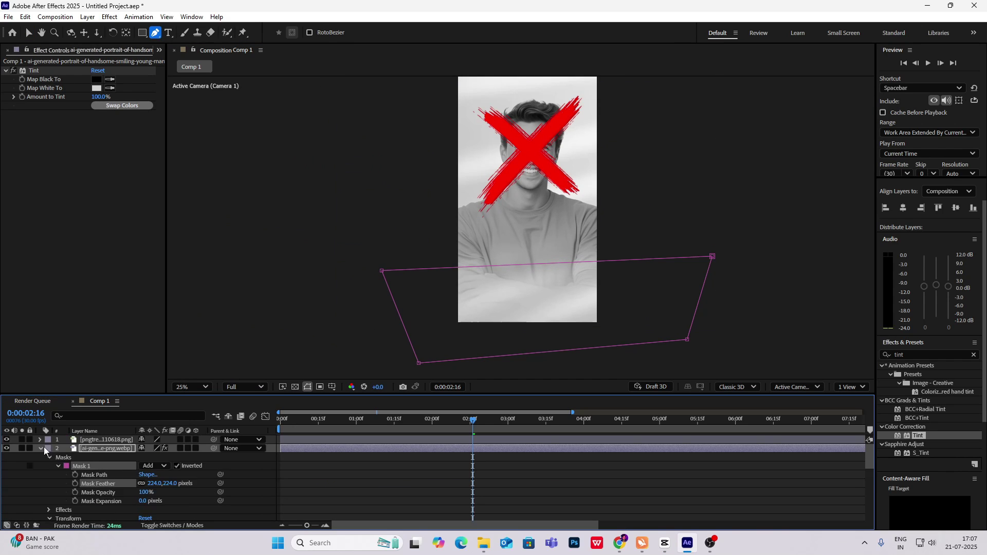
pyautogui.click(41, 448)
pyautogui.press('v')
pyautogui.click(95, 483)
pyautogui.moveTo(355, 166); pyautogui.dragTo(529, 168)
pyautogui.hotkey('ctrl', 'z')
# Move the red cross and portrait layers together into the camera's frame
pyautogui.click(106, 439)
pyautogui.keyDown('shift'); pyautogui.click(106, 448); pyautogui.keyUp('shift')
pyautogui.moveTo(334, 157); pyautogui.dragTo(525, 148)
# Duplicate an existing text layer, change its text to "from" and place it over the lower part of the portrait
pyautogui.click(91, 483)
pyautogui.hotkey('ctrl', 'd')
pyautogui.doubleClick(506, 268)
pyautogui.write('from')
pyautogui.moveTo(355, 165); pyautogui.dragTo(508, 289)
# Duplicate the "from" text layer and change the copy's text to "STRANGERS"
pyautogui.click(97, 439)
pyautogui.hotkey('ctrl', 'd')
pyautogui.doubleClick(506, 268)
pyautogui.write('STRANGERS')
pyautogui.click(27, 32)
# Reveal and select the animation keyframes of the "from" and "STRANGERS" text layers
pyautogui.click(86, 448)
pyautogui.keyDown('shift'); pyautogui.click(95, 440); pyautogui.keyUp('shift')
pyautogui.press('u')
pyautogui.moveTo(305, 449); pyautogui.dragTo(280, 493)
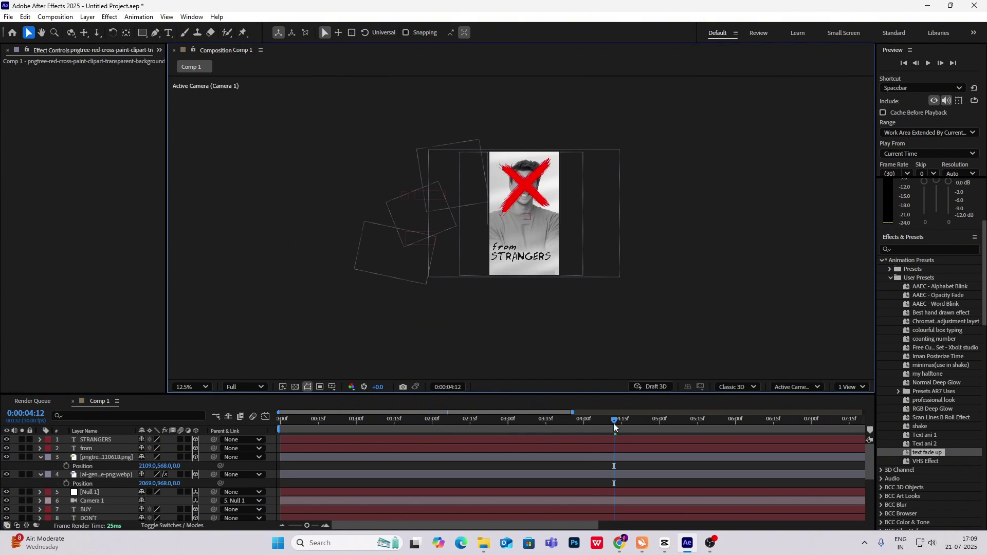
# Scrub through the "STRANGERS" text reveal and examine how the "I BUY" text animates in the CapCut reference video
pyautogui.moveTo(613, 423); pyautogui.dragTo(551, 447)
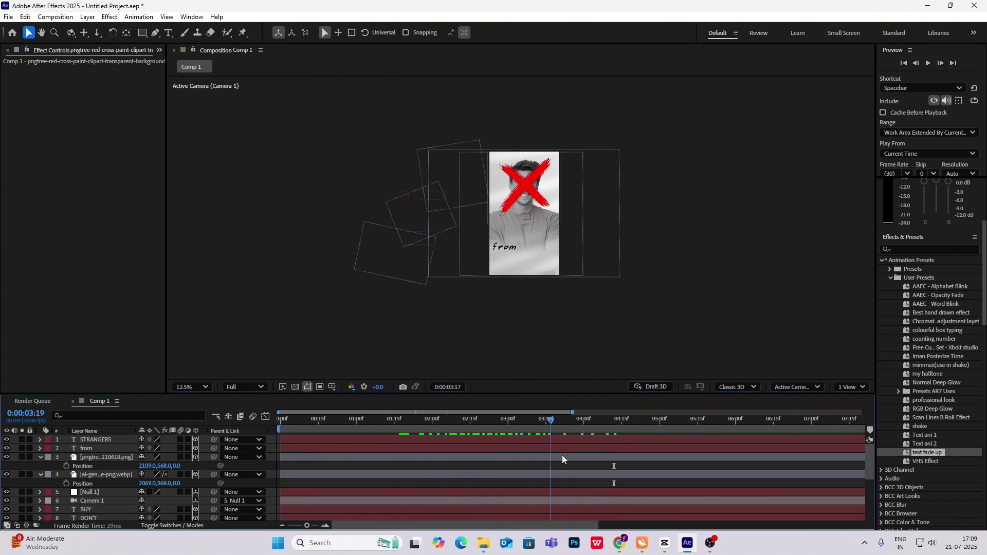
pyautogui.click(667, 543)
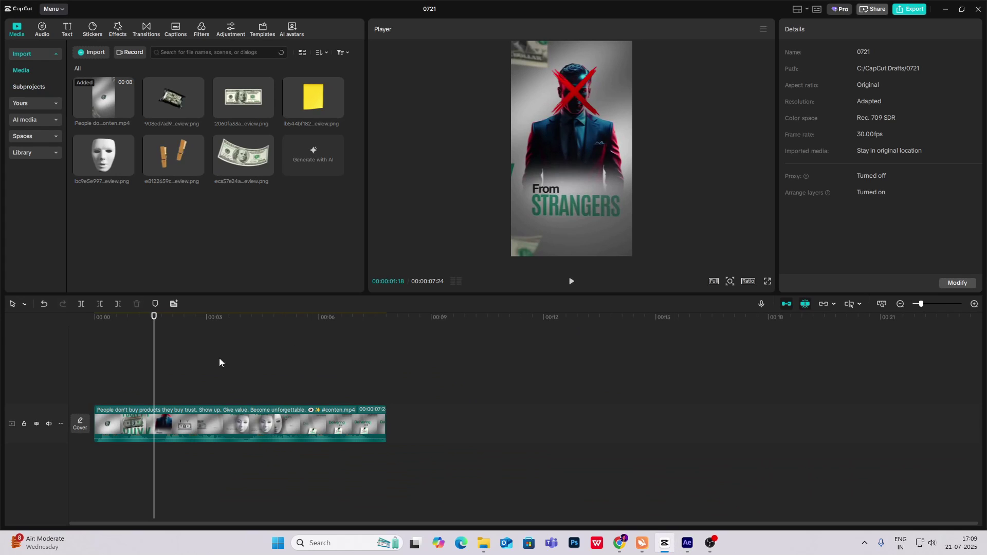
pyautogui.moveTo(161, 367)
pyautogui.mouseDown()
pyautogui.moveTo(183, 375)
pyautogui.moveTo(161, 375)
pyautogui.moveTo(176, 381)
pyautogui.mouseUp()
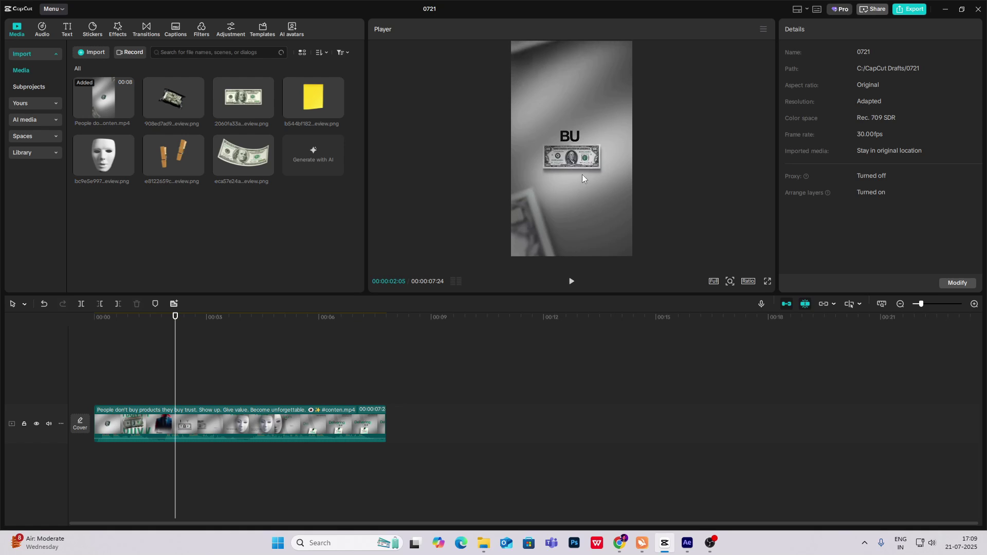
pyautogui.moveTo(176, 357)
pyautogui.mouseDown()
pyautogui.moveTo(192, 356)
pyautogui.moveTo(174, 359)
pyautogui.mouseUp()
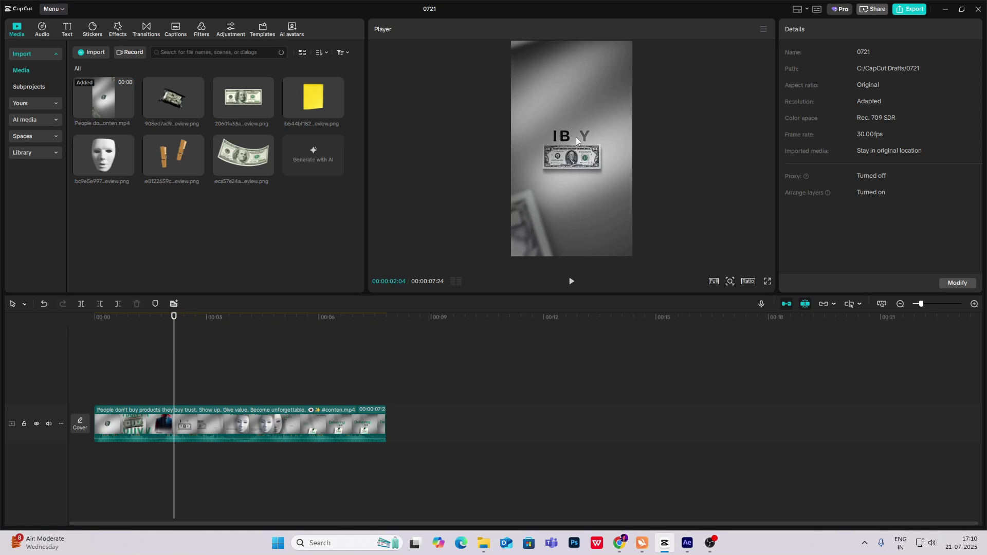
pyautogui.click(687, 544)
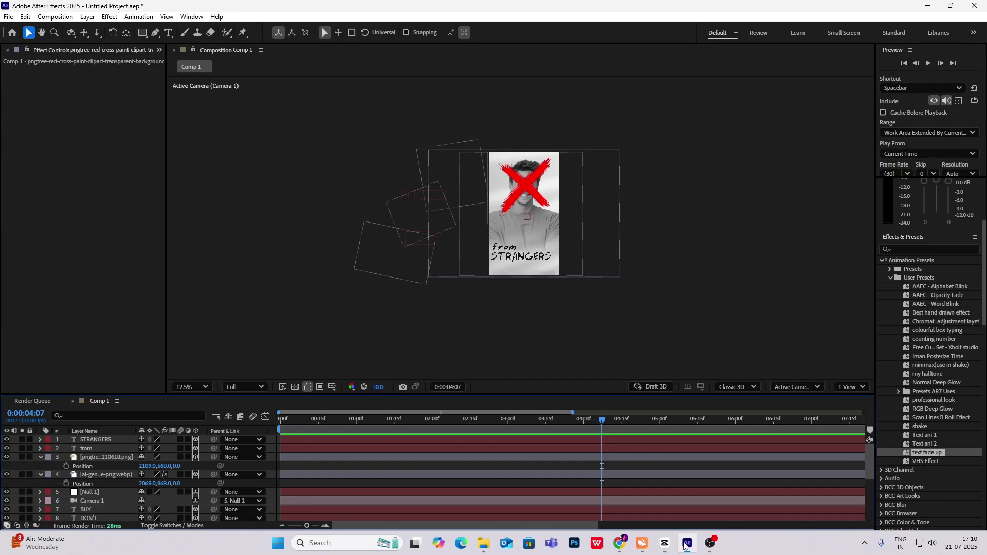
# Browse the built-in Animate In text presets for a random fade animation like the one in the reference
pyautogui.scroll(3, 557, 234)
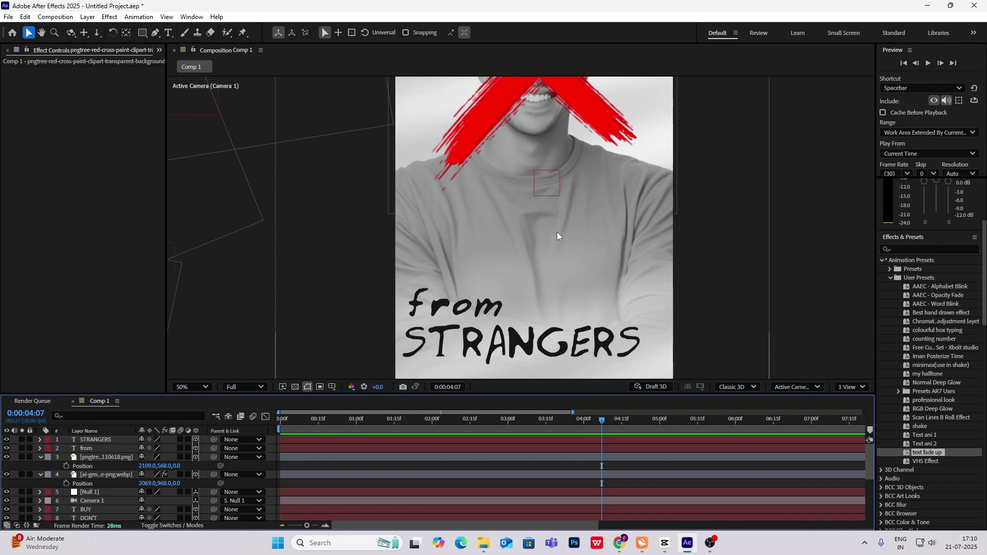
pyautogui.scroll(-1, 562, 255)
pyautogui.click(917, 251)
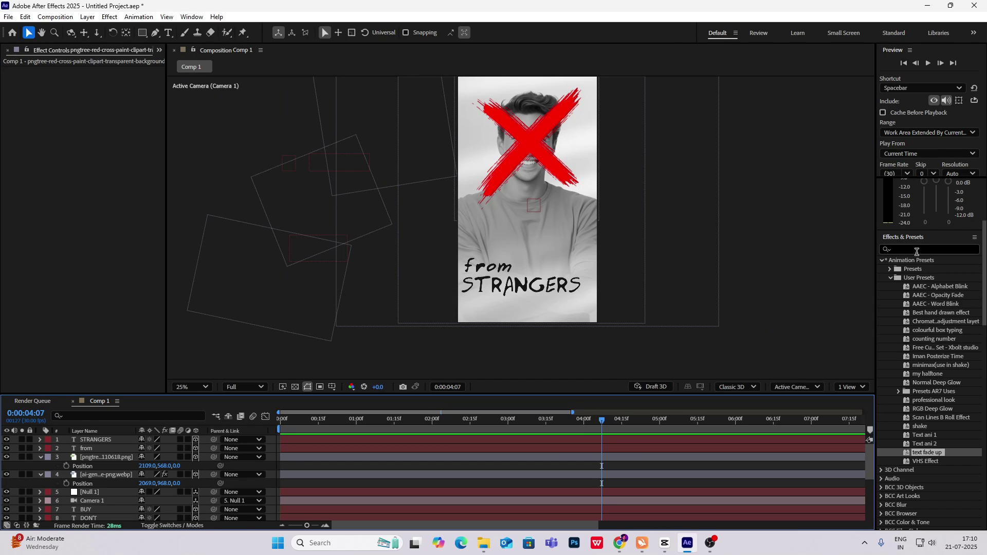
pyautogui.doubleClick(884, 260)
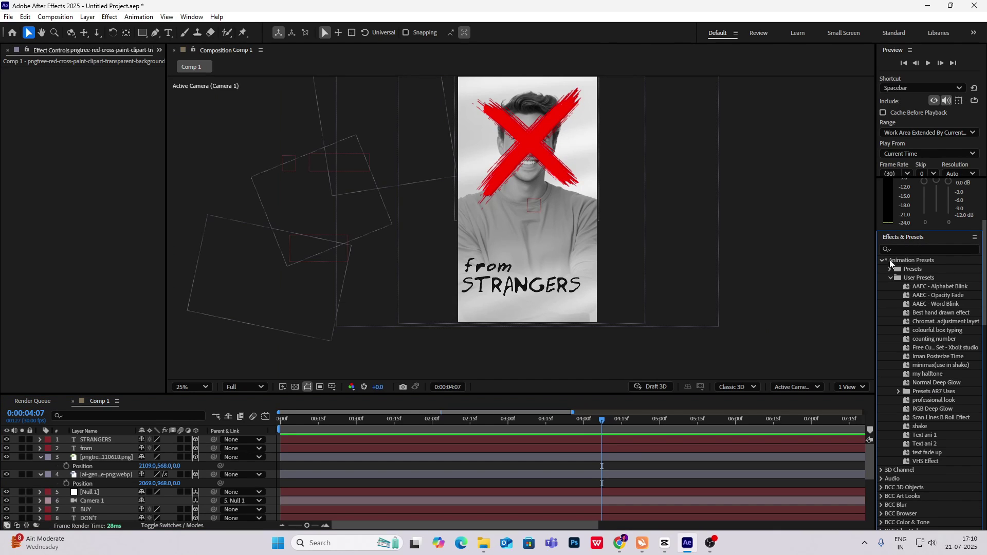
pyautogui.click(897, 248)
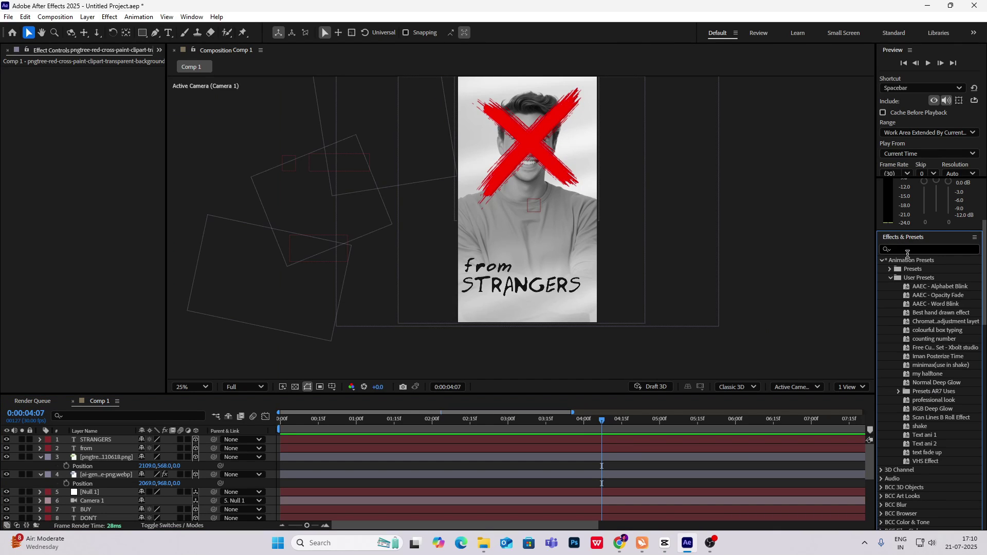
pyautogui.click(904, 250)
pyautogui.click(891, 277)
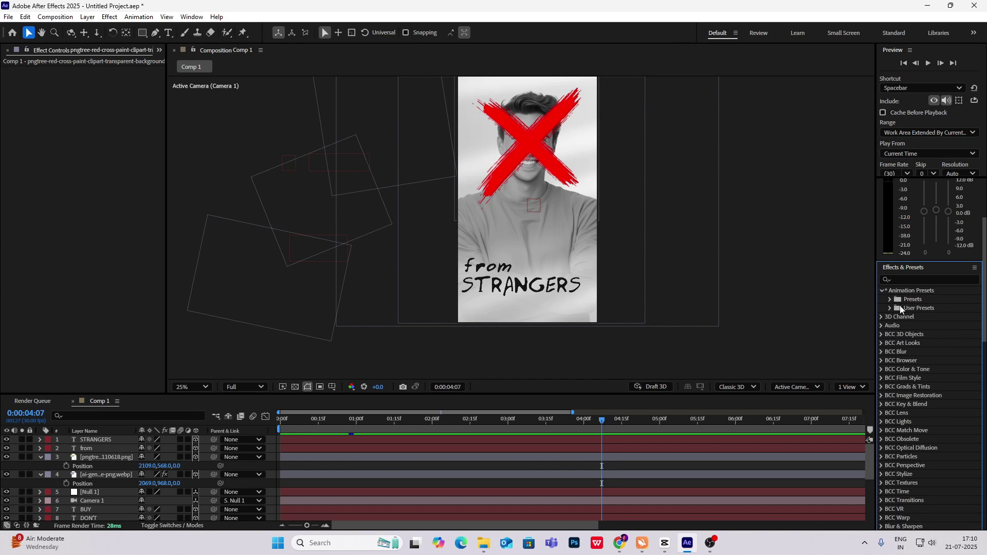
pyautogui.click(890, 299)
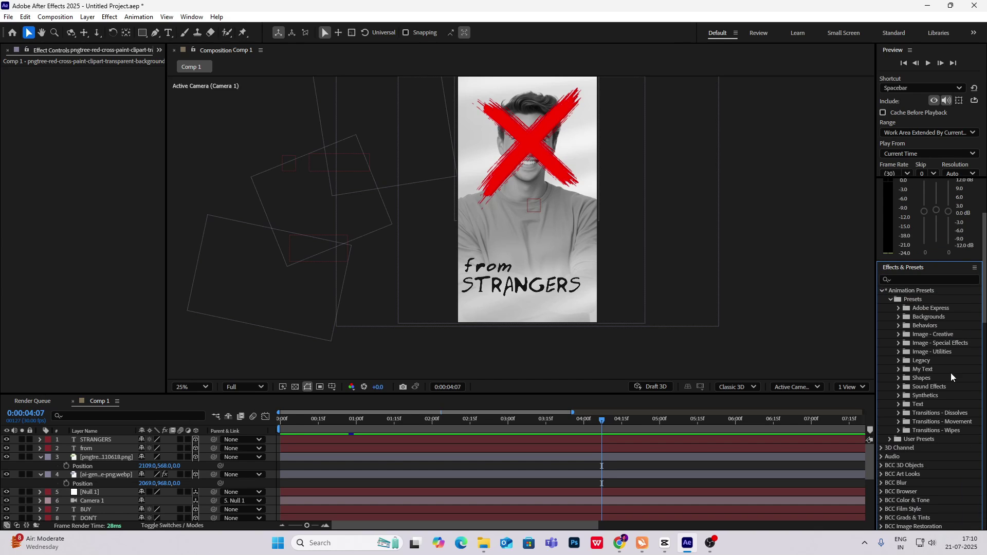
pyautogui.click(898, 404)
pyautogui.click(907, 353)
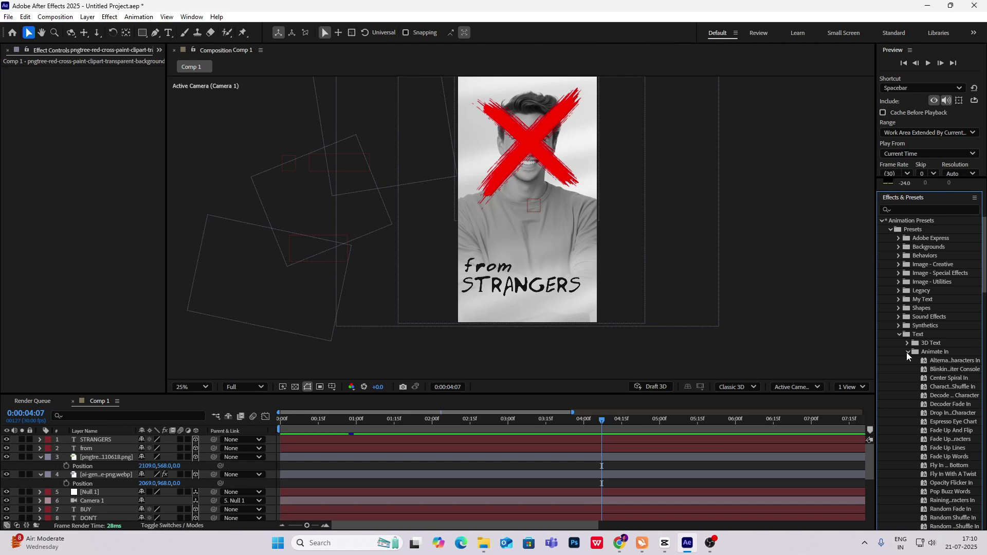
pyautogui.scroll(-2, 936, 363)
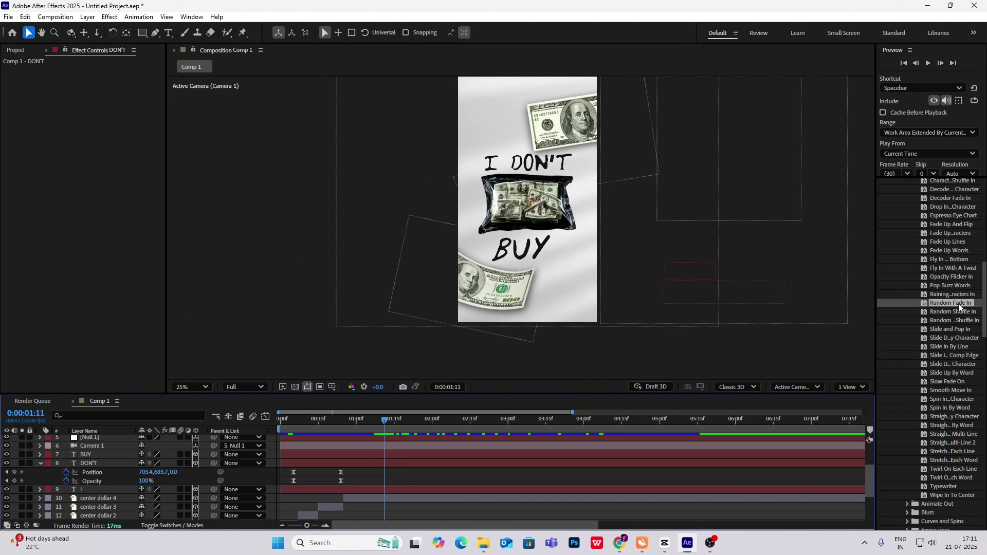
# Examine the reference video in CapCut from the "I BUY" scene through the "from Faces" mask scene, then return to After Effects
pyautogui.click(665, 543)
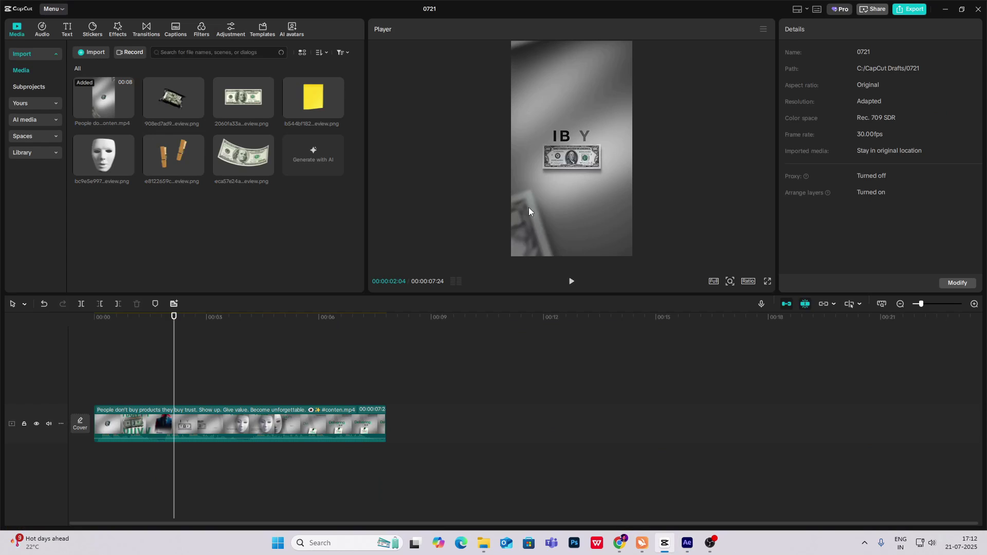
pyautogui.moveTo(174, 366); pyautogui.dragTo(190, 419)
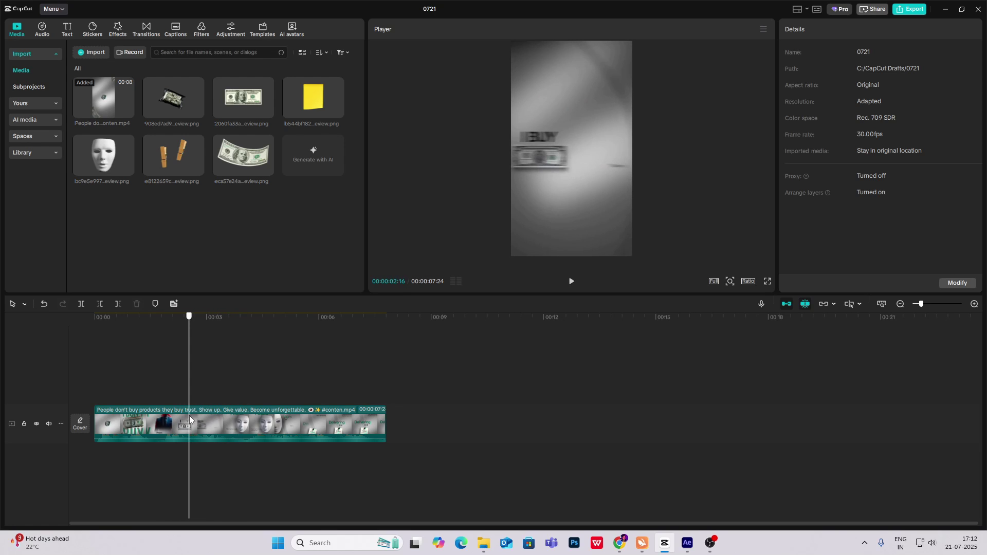
pyautogui.click(688, 543)
pyautogui.click(688, 543)
pyautogui.click(689, 543)
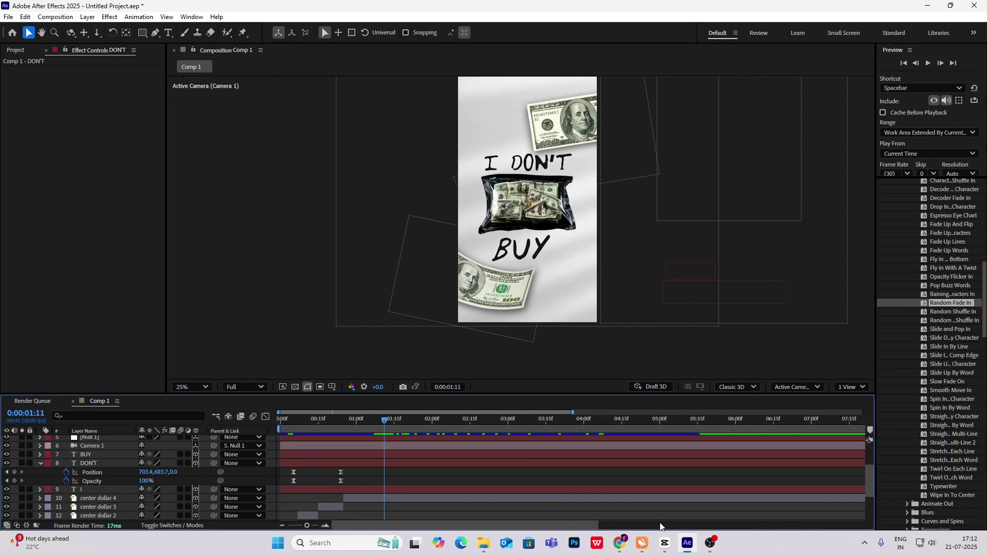
pyautogui.click(687, 542)
pyautogui.moveTo(188, 396); pyautogui.dragTo(217, 401)
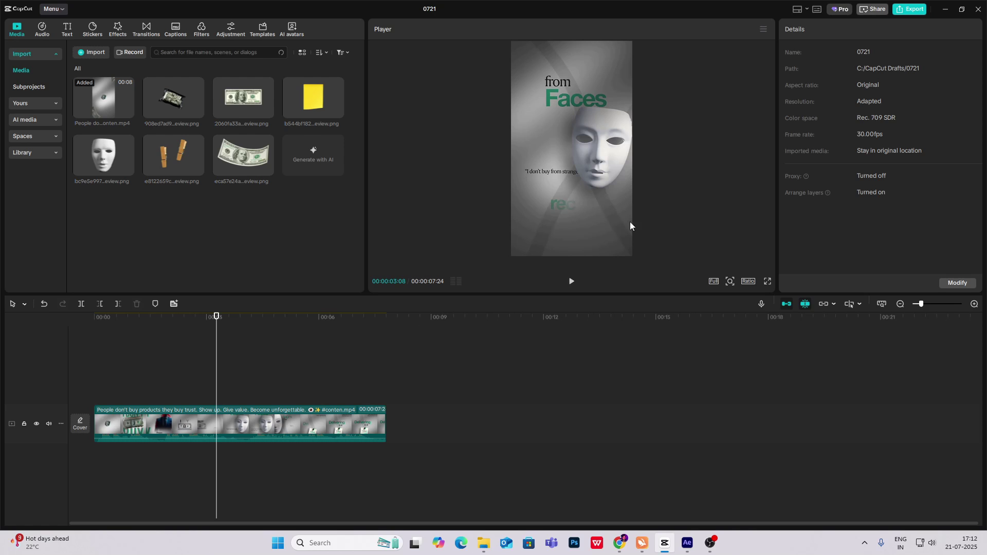
pyautogui.click(687, 543)
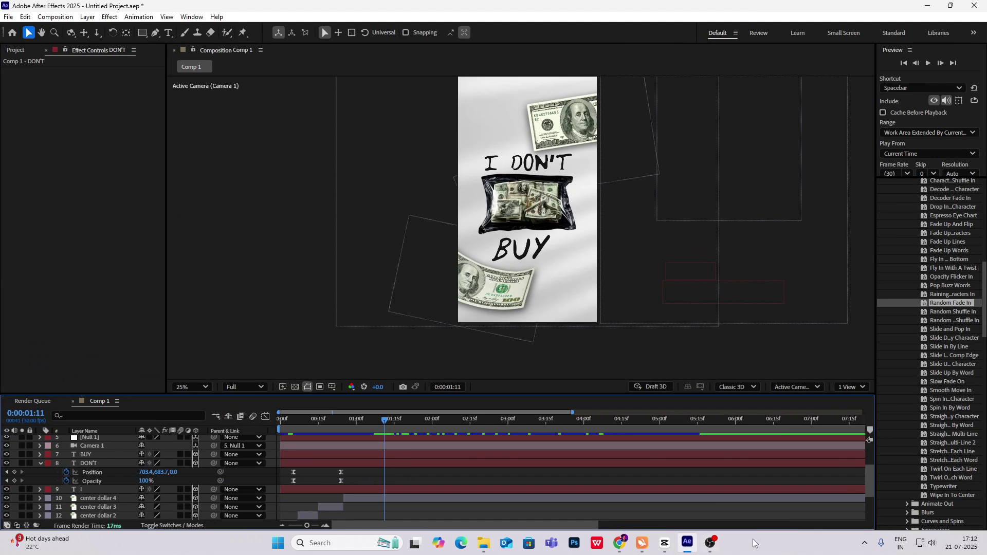
# Reveal Null 1's position and add a holding keyframe at 0:00:04:03
pyautogui.moveTo(387, 413); pyautogui.dragTo(495, 463)
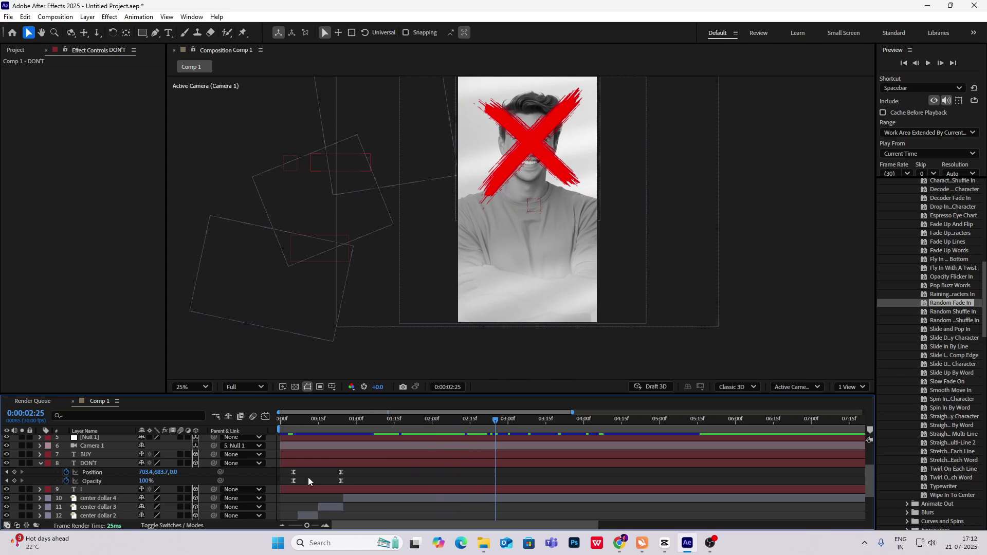
pyautogui.scroll(3, 206, 467)
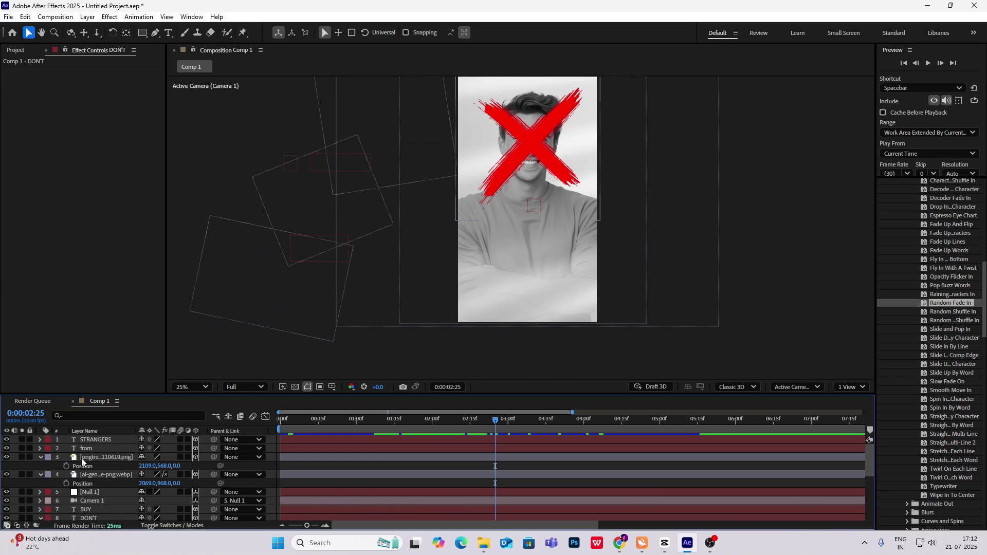
pyautogui.click(99, 492)
pyautogui.press('p')
pyautogui.scroll(-2, 418, 460)
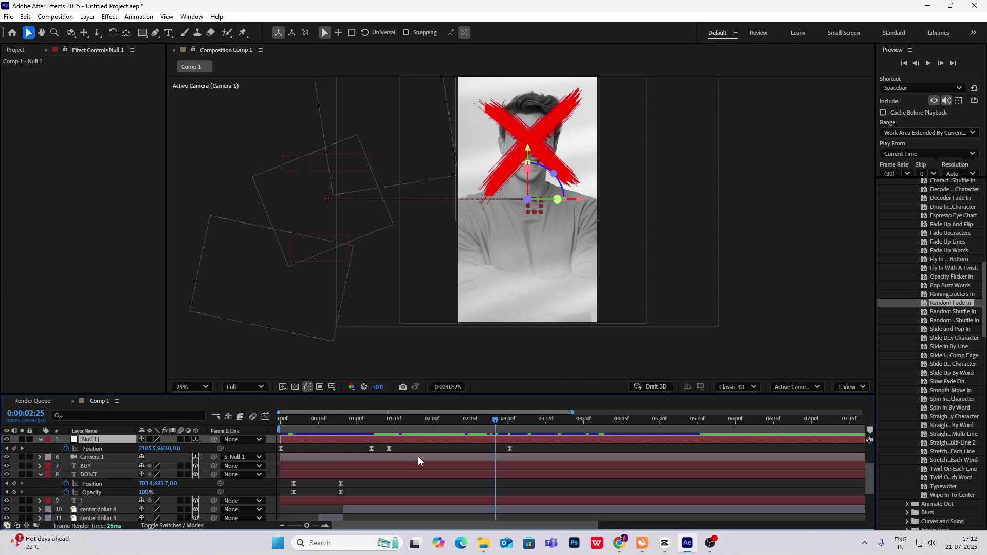
pyautogui.moveTo(495, 418); pyautogui.dragTo(592, 434)
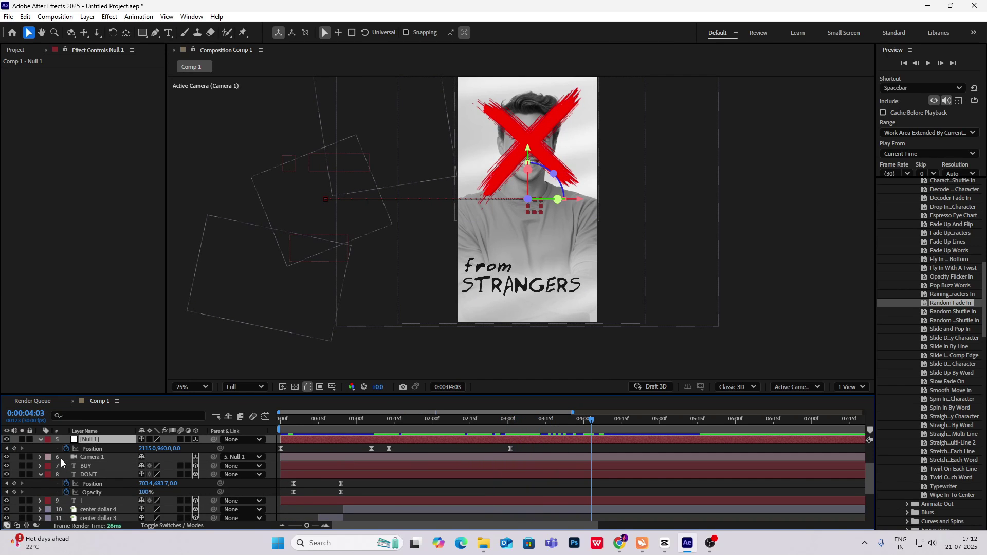
pyautogui.click(15, 448)
# Keyframe Null 1's X position to 3391 at 0:00:05:13 and play back the camera move away from the portrait
pyautogui.moveTo(592, 420); pyautogui.dragTo(689, 435)
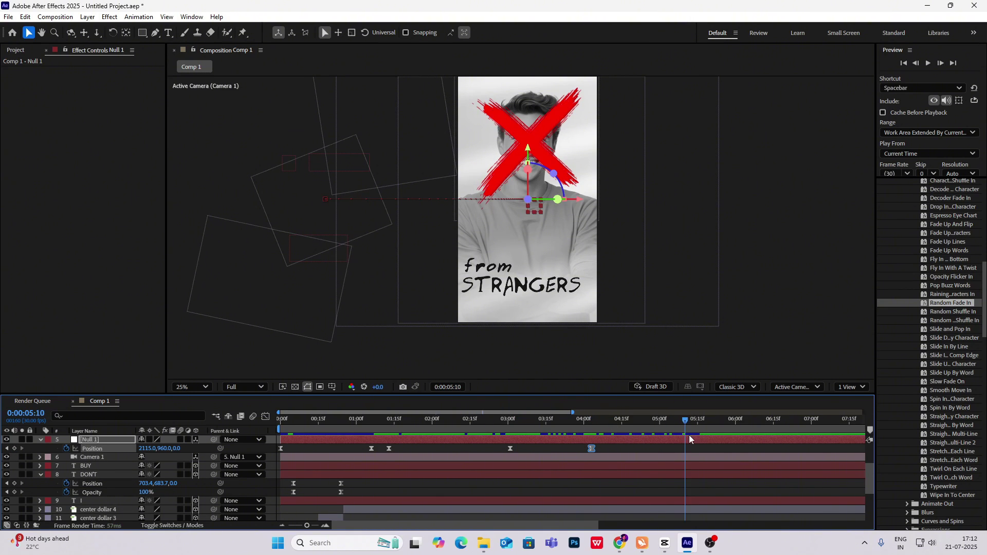
pyautogui.moveTo(143, 451); pyautogui.dragTo(825, 474)
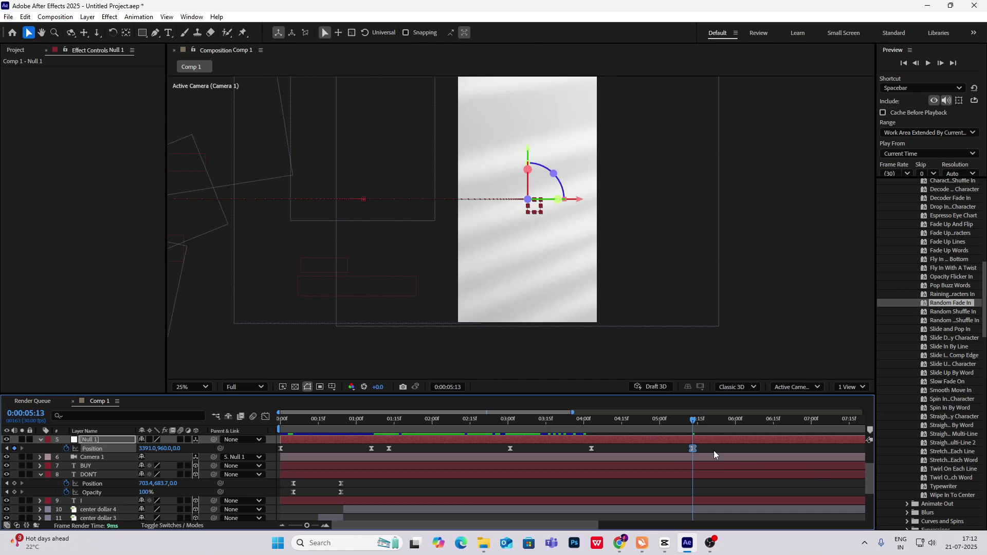
pyautogui.click(597, 422)
pyautogui.press('space')
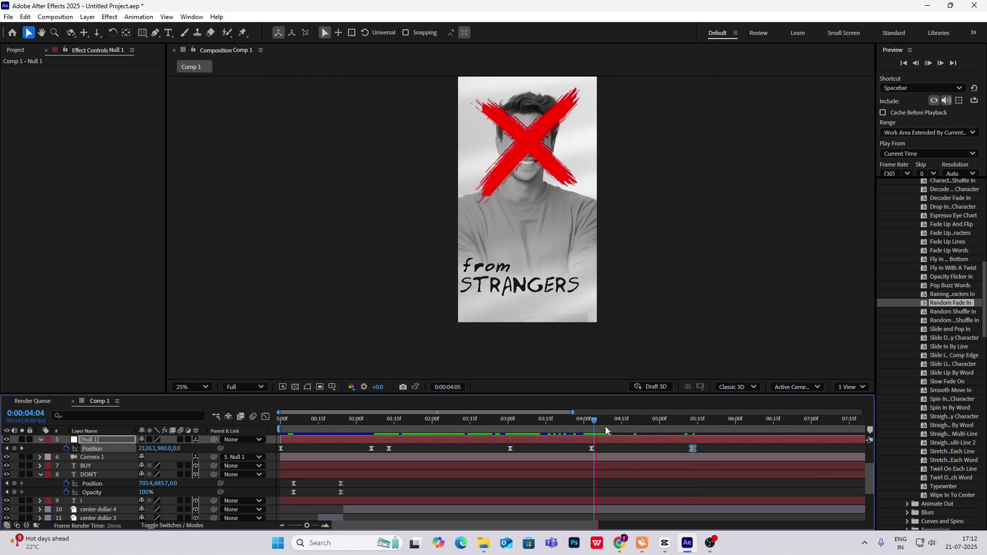
pyautogui.press('space')
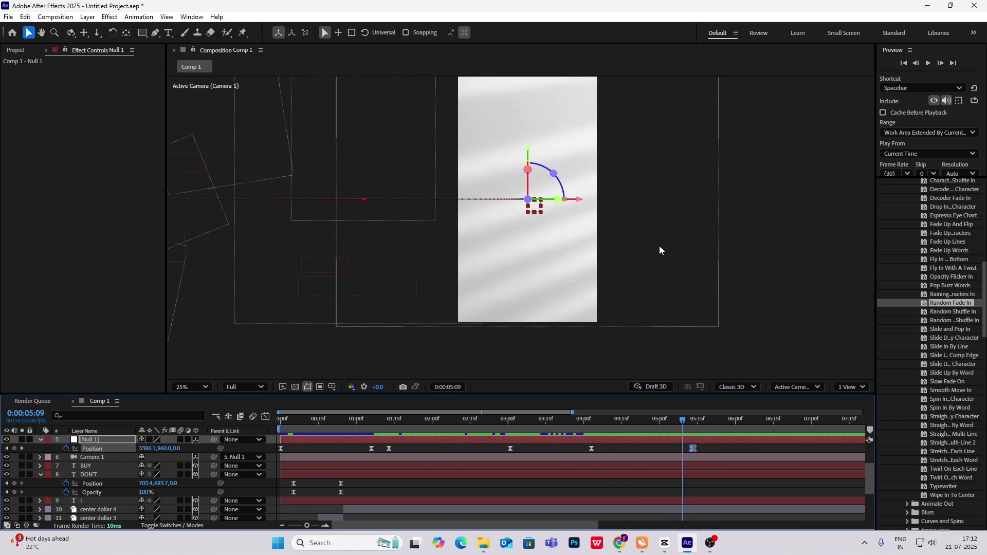
# Collapse the open properties of all layers in Comp 1 and clear the selection
pyautogui.click(659, 251)
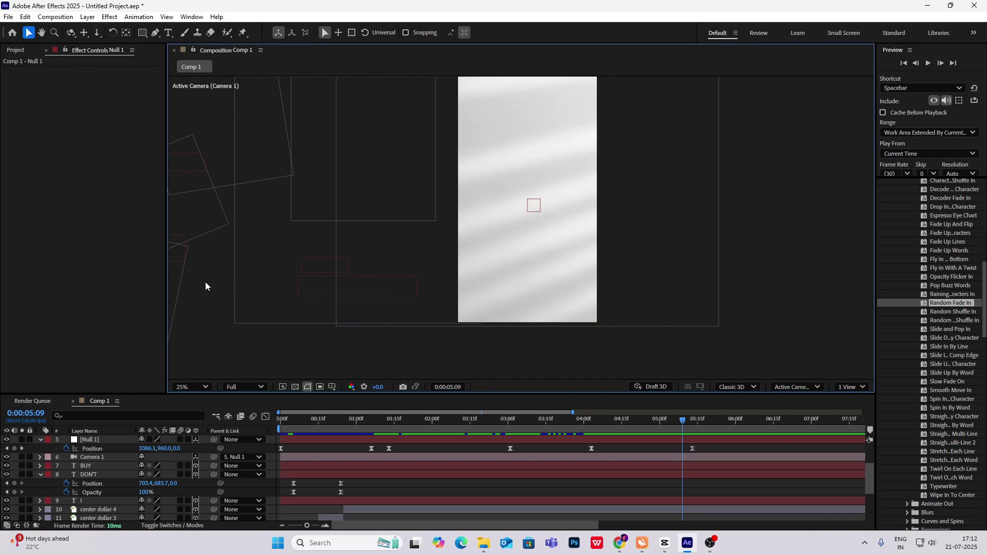
pyautogui.hotkey('ctrl', 'a')
pyautogui.press('u')
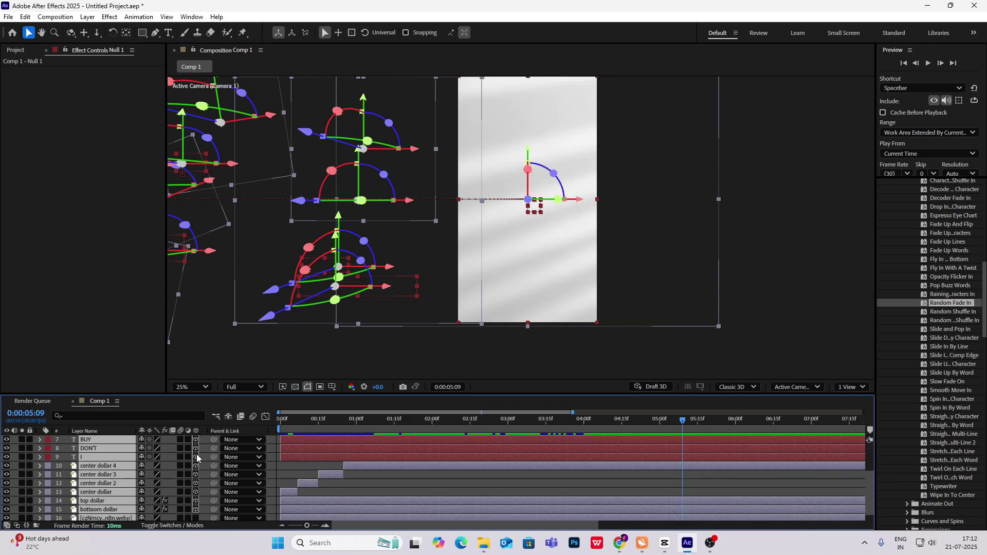
pyautogui.click(776, 264)
# Draw an S-shaped Pen tool curve from the empty frame's upper-left corner to beyond its lower-right side, with a 98 px stroke
pyautogui.press('g')
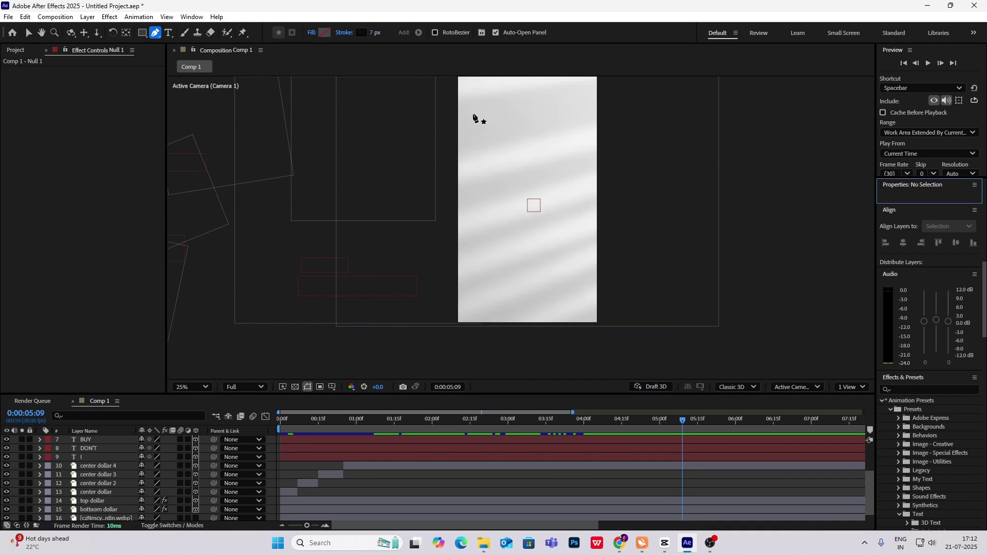
pyautogui.click(455, 80)
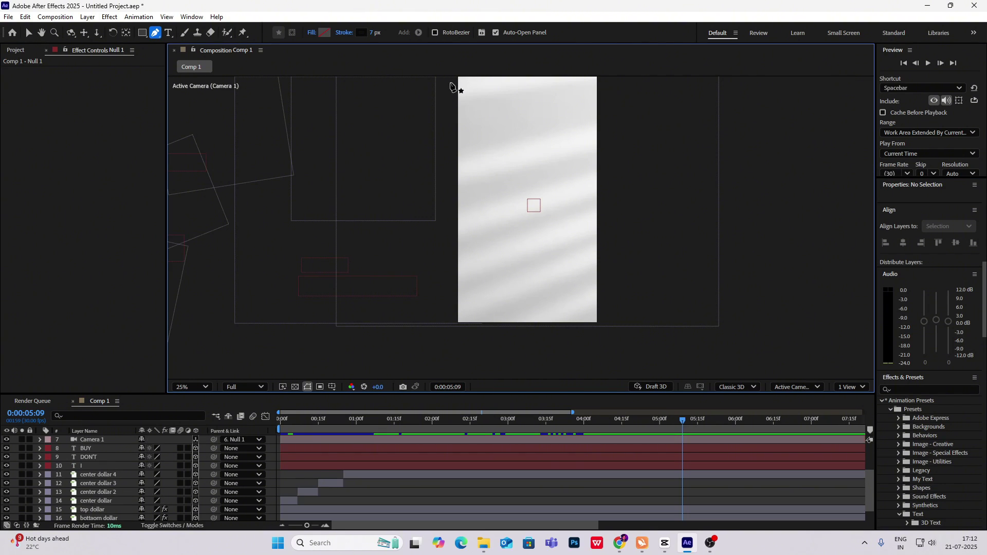
pyautogui.click(450, 83)
pyautogui.moveTo(525, 197); pyautogui.dragTo(583, 236)
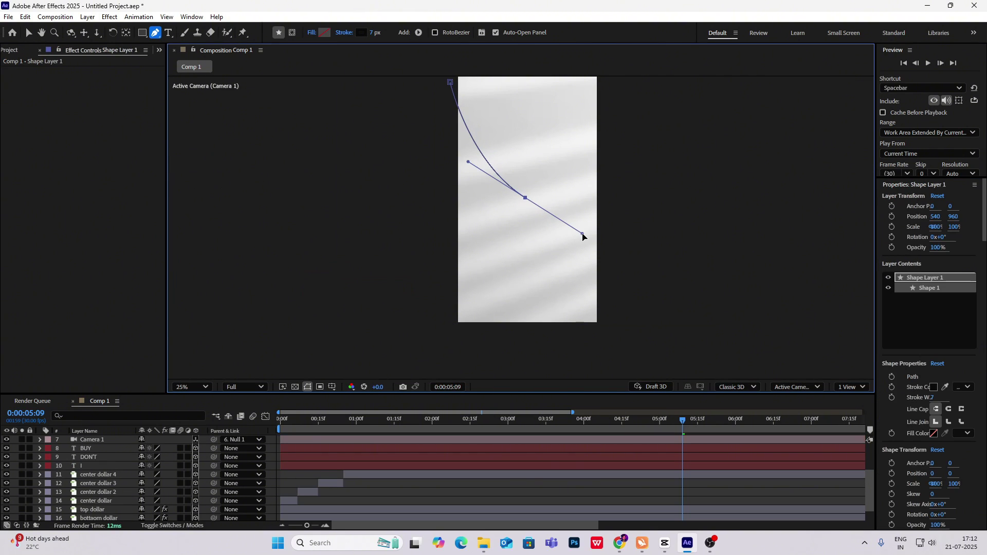
pyautogui.press(',')
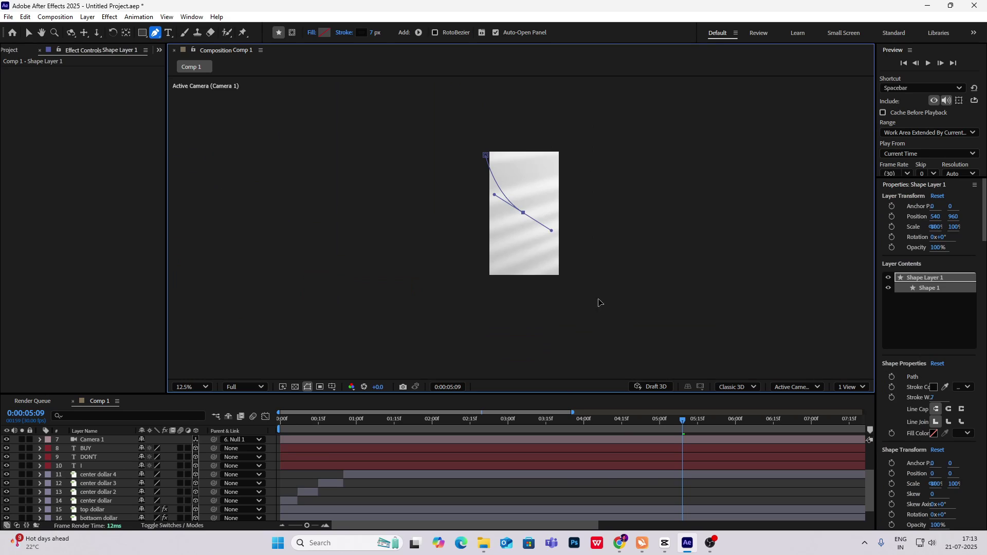
pyautogui.moveTo(597, 297); pyautogui.dragTo(600, 329)
pyautogui.moveTo(372, 34); pyautogui.dragTo(422, 35)
pyautogui.scroll(3, 98, 459)
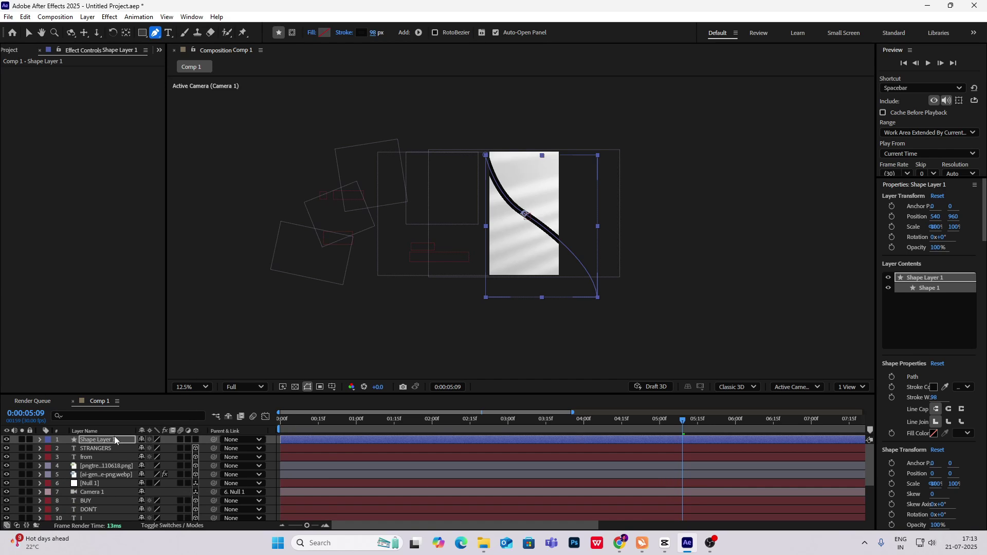
# Make the curve's shape layer 3D and move it back over the empty white frame
pyautogui.click(195, 440)
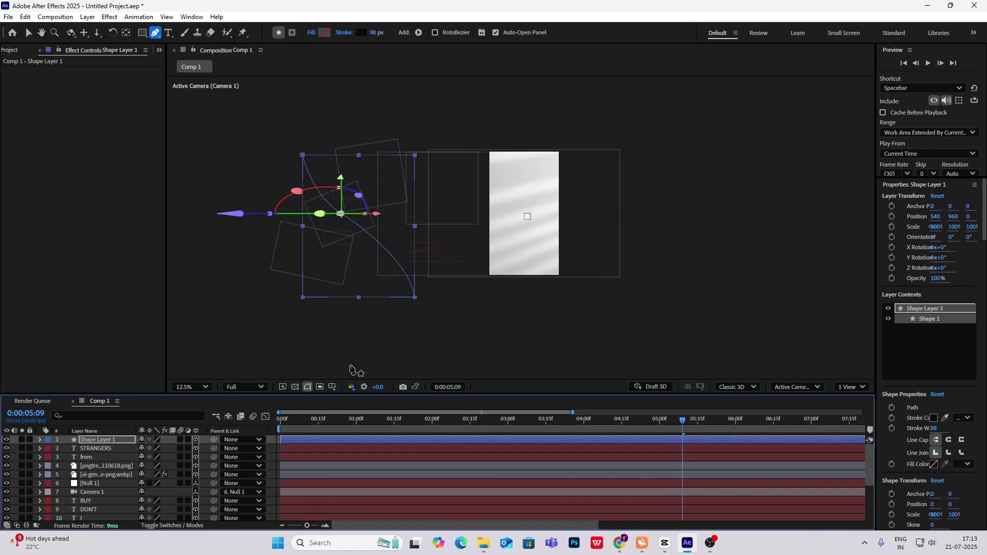
pyautogui.click(28, 34)
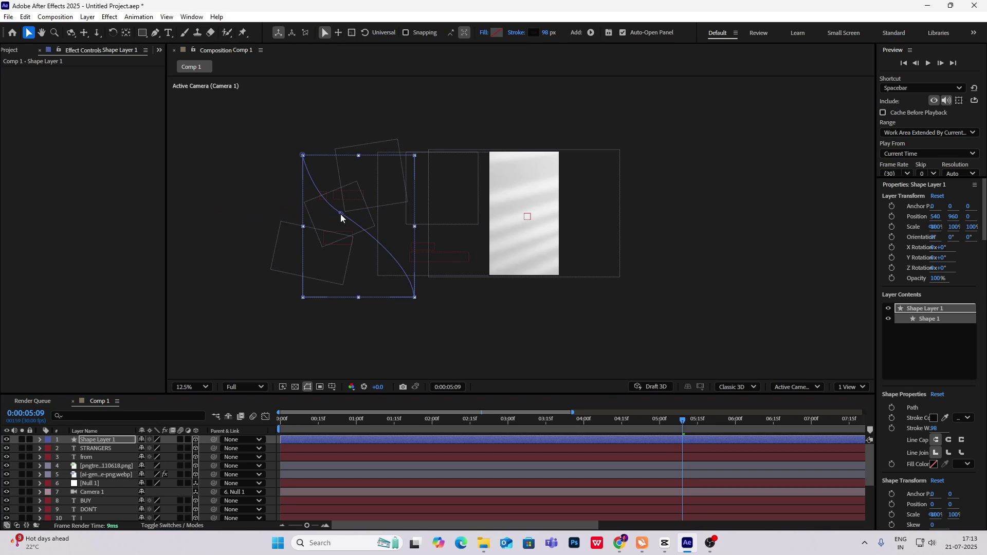
pyautogui.moveTo(341, 217); pyautogui.dragTo(528, 213)
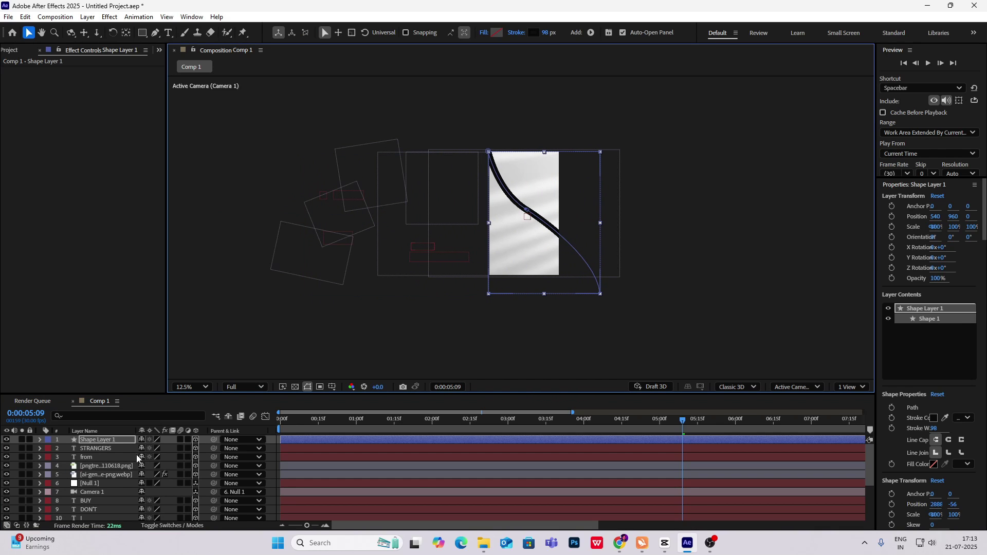
# Lower the curve layer's opacity to 36% and check it up close
pyautogui.press('t')
pyautogui.moveTo(148, 450); pyautogui.dragTo(115, 450)
pyautogui.click(669, 242)
pyautogui.scroll(2, 511, 221)
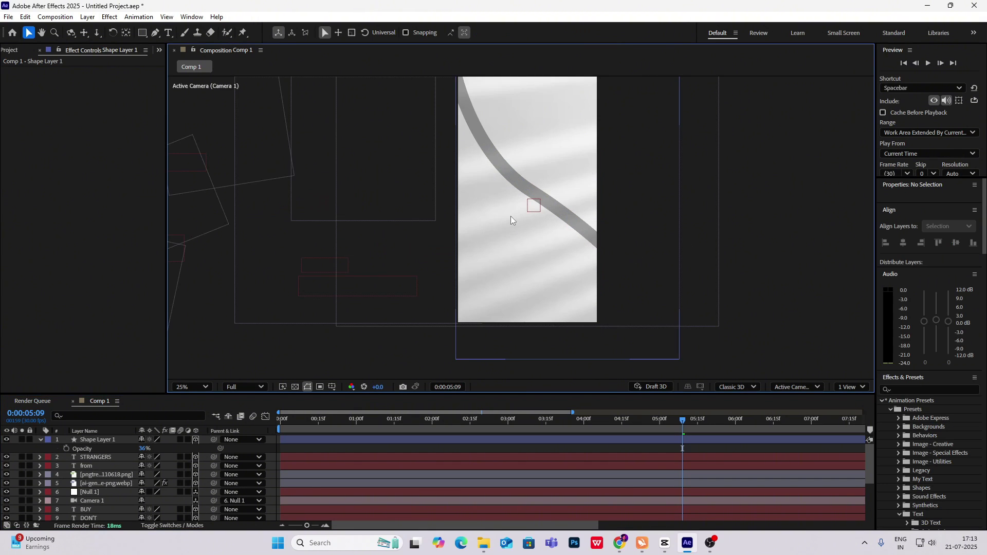
# Duplicate the curve layer with Z rotation 79° to form a cross, check the CapCut reference, and collapse both layers' properties in After Effects
pyautogui.scroll(-2, 511, 216)
pyautogui.click(98, 440)
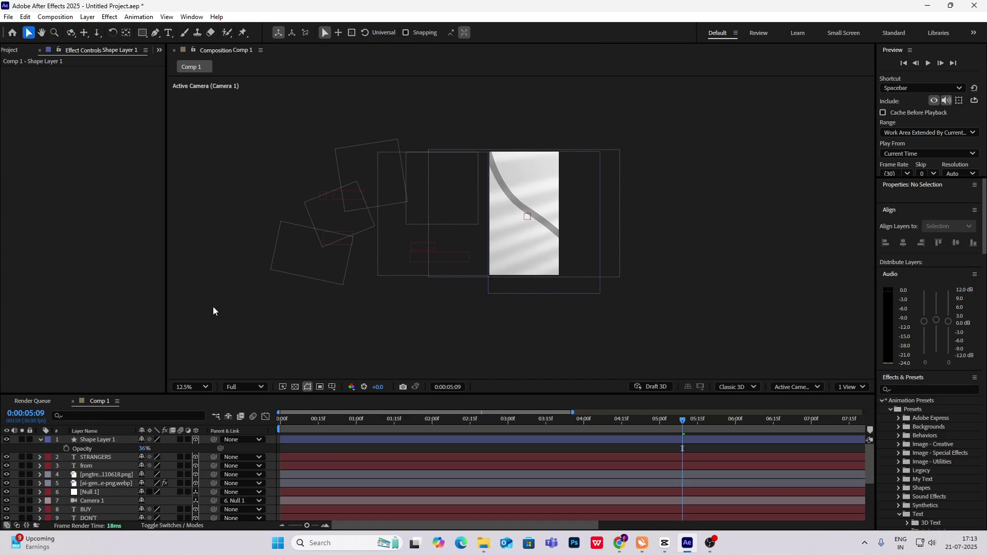
pyautogui.hotkey('ctrl', 'd')
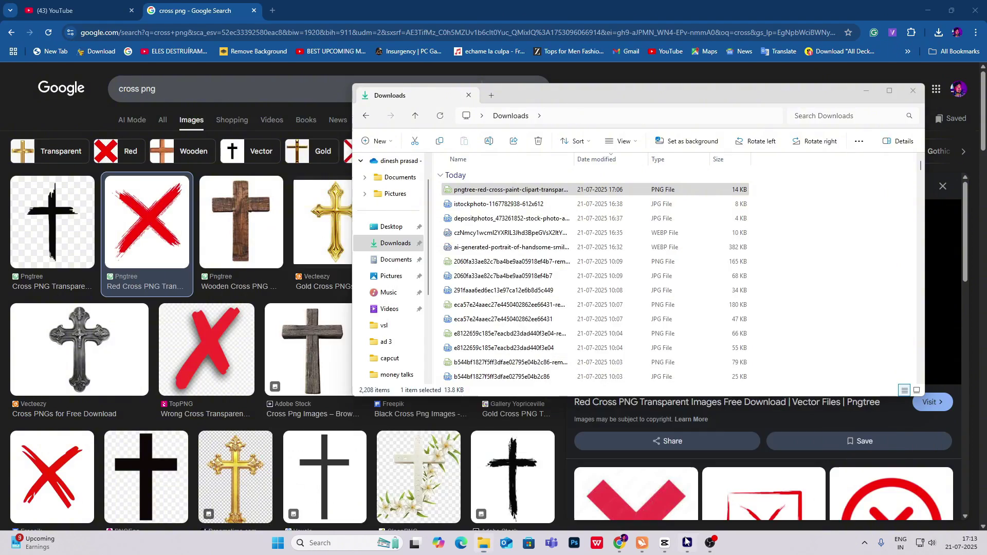
pyautogui.click(665, 548)
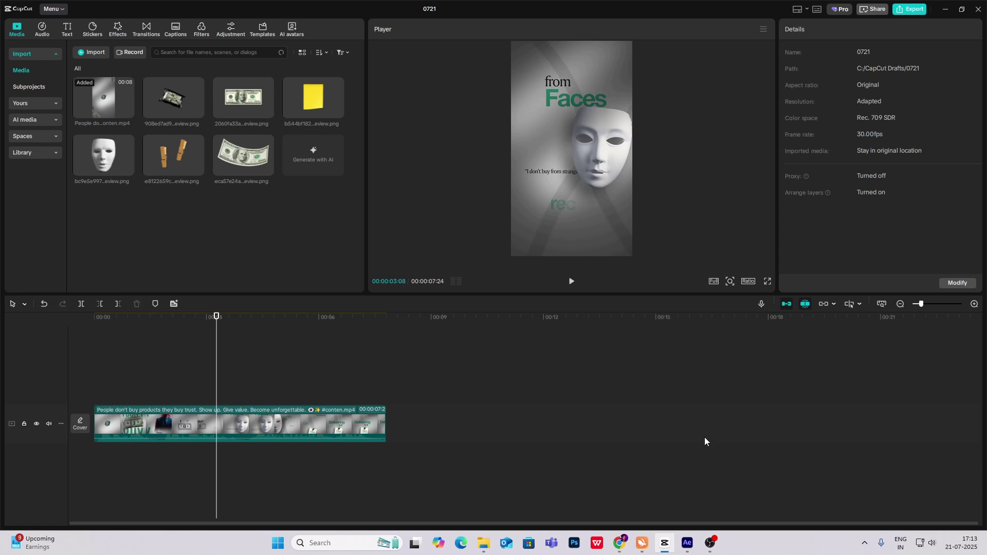
pyautogui.click(689, 544)
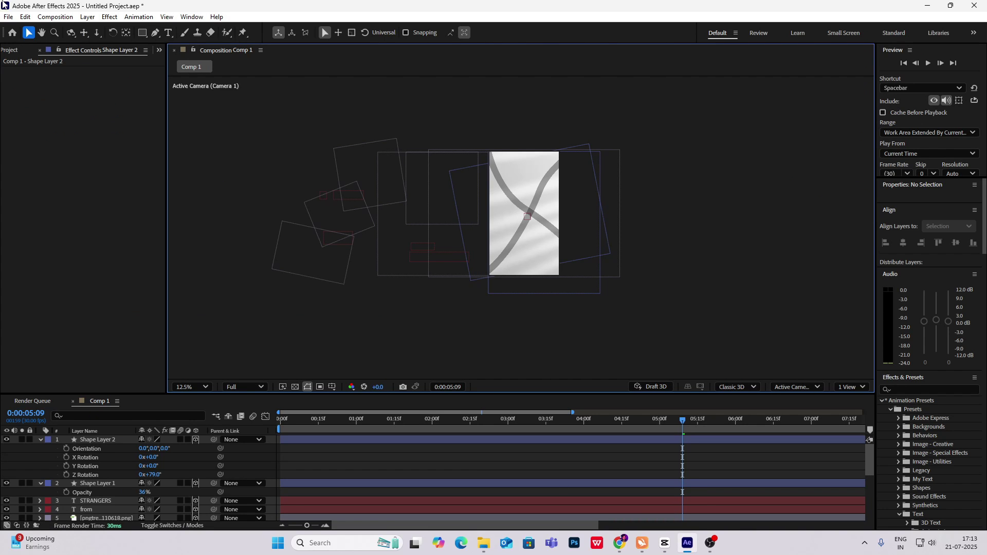
pyautogui.click(41, 450)
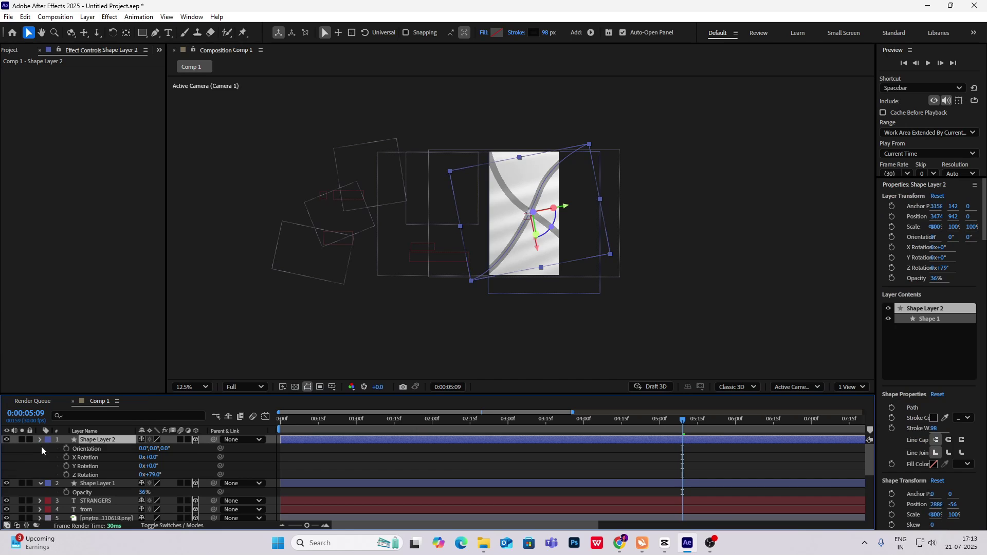
pyautogui.click(40, 441)
pyautogui.click(41, 449)
# Find the white face mask among the imported images and add it to Comp 1 as the topmost layer
pyautogui.click(14, 50)
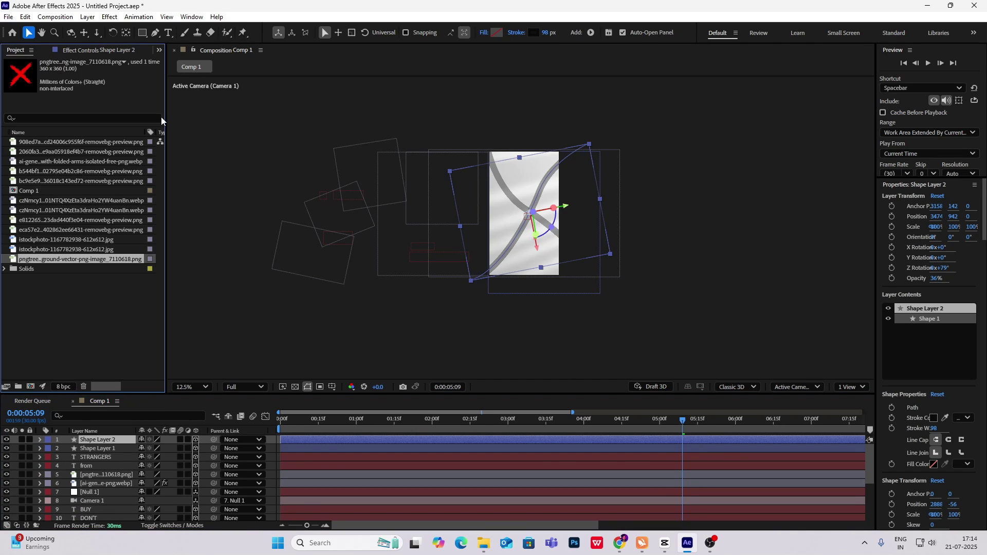
pyautogui.click(48, 151)
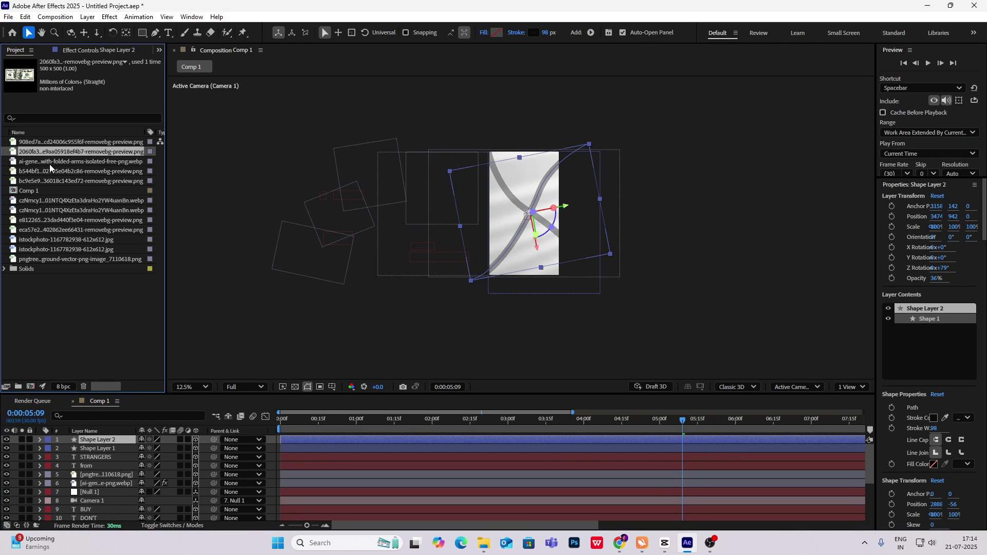
pyautogui.click(49, 163)
pyautogui.click(49, 171)
pyautogui.click(54, 183)
pyautogui.click(42, 199)
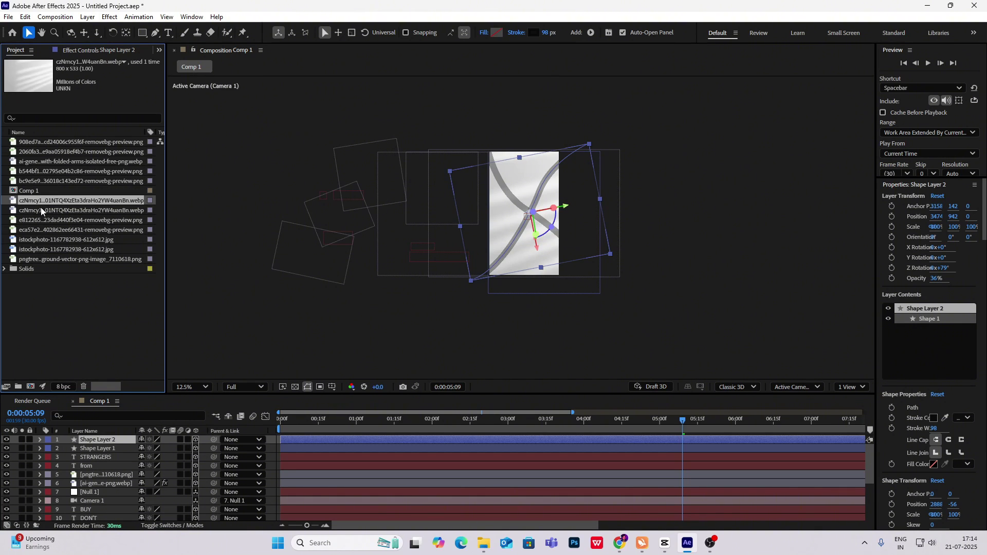
pyautogui.moveTo(40, 182); pyautogui.dragTo(73, 440)
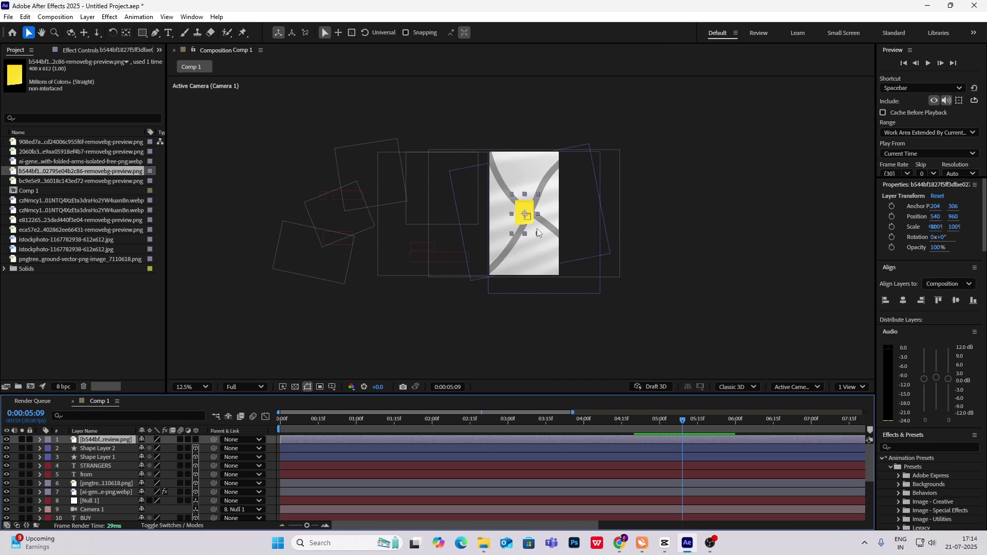
pyautogui.hotkey('ctrl', 'z')
pyautogui.click(34, 182)
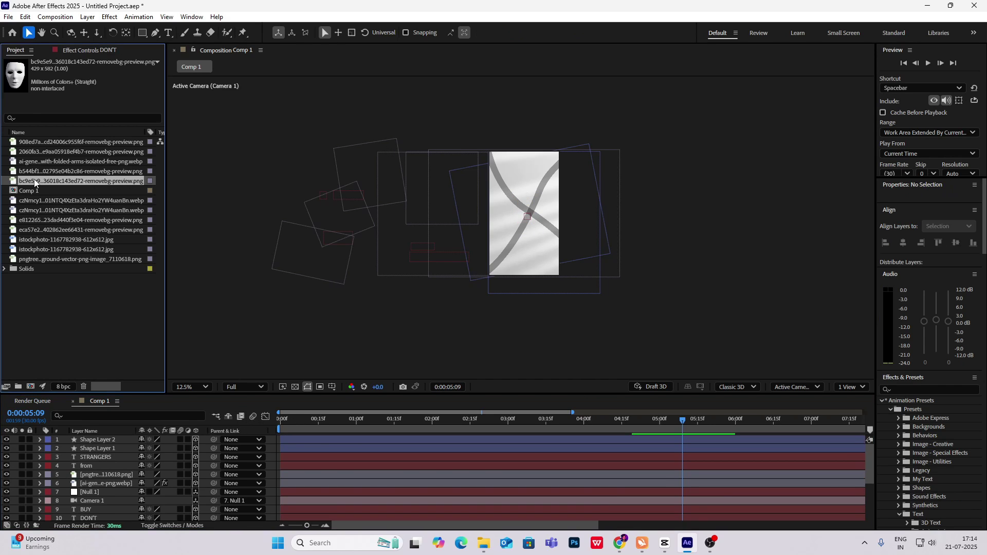
pyautogui.moveTo(65, 185); pyautogui.dragTo(90, 436)
# Move the mask to about 648, 928 and scale it to 185%
pyautogui.press('.')
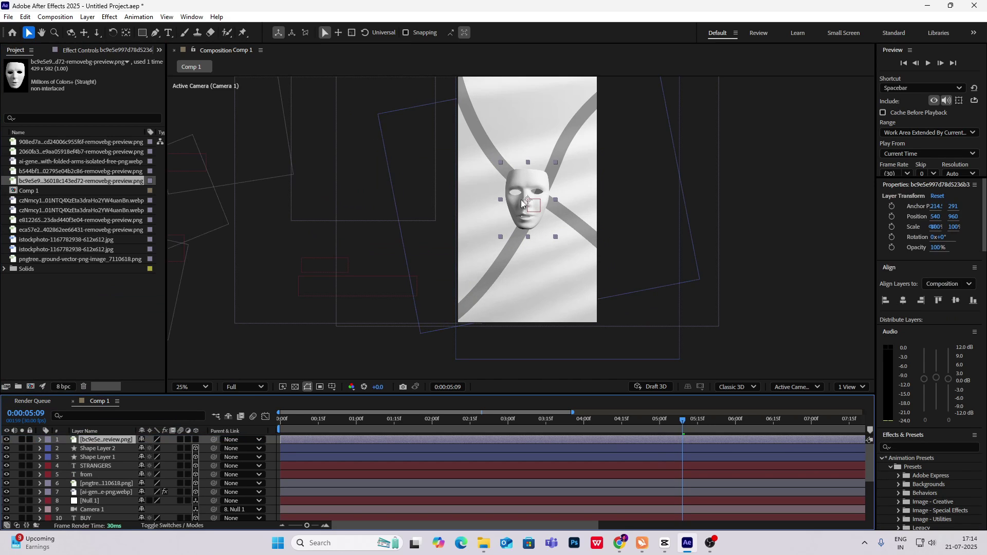
pyautogui.moveTo(520, 200); pyautogui.dragTo(534, 195)
pyautogui.press('s')
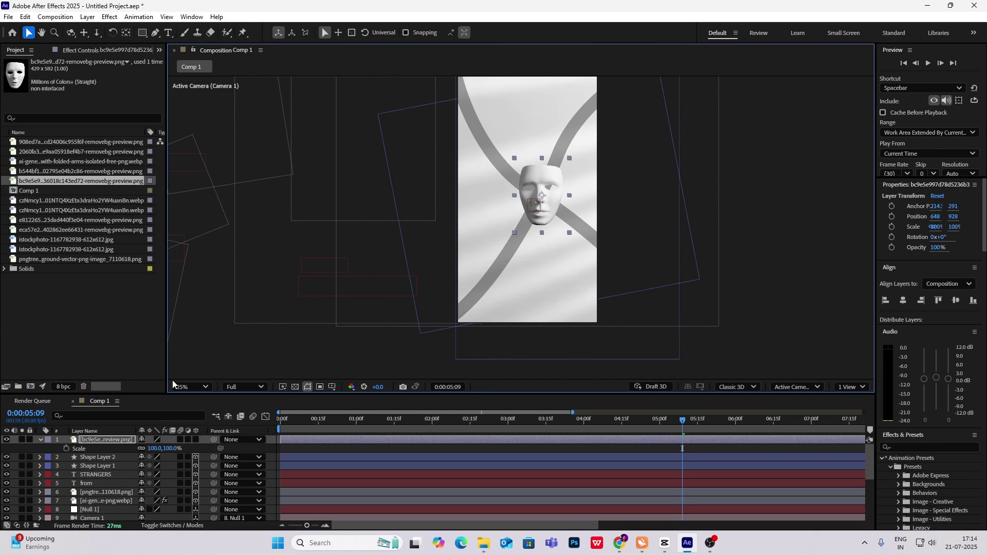
pyautogui.moveTo(154, 448); pyautogui.dragTo(195, 448)
pyautogui.press(',')
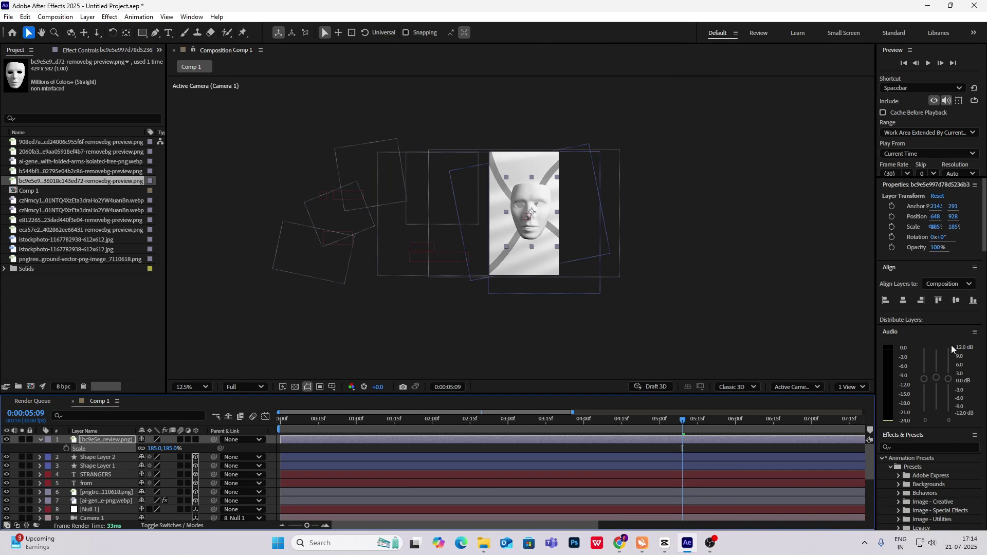
# Find the Perspective Drop Shadow effect and apply it to the mask layer
pyautogui.click(918, 447)
pyautogui.write('drop shad')
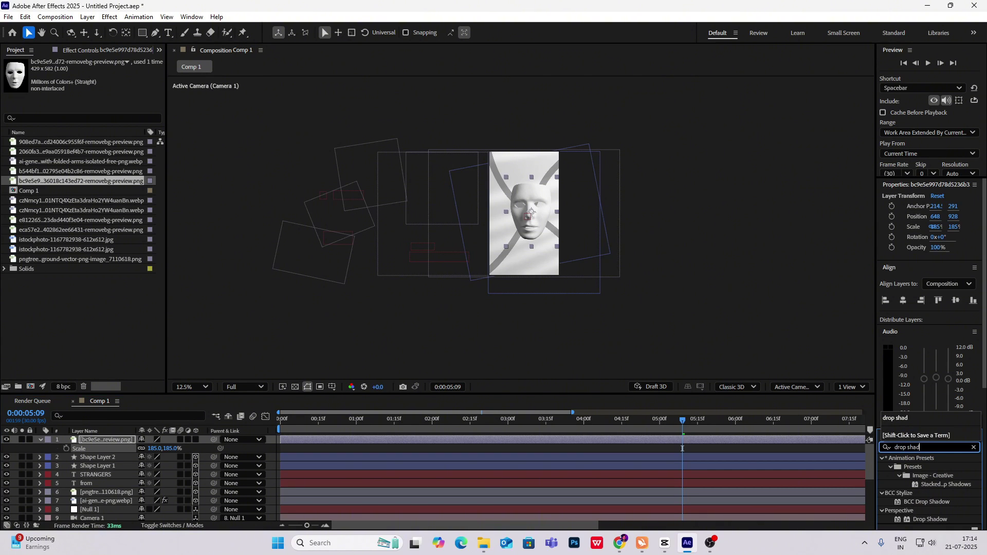
pyautogui.scroll(-5, 915, 493)
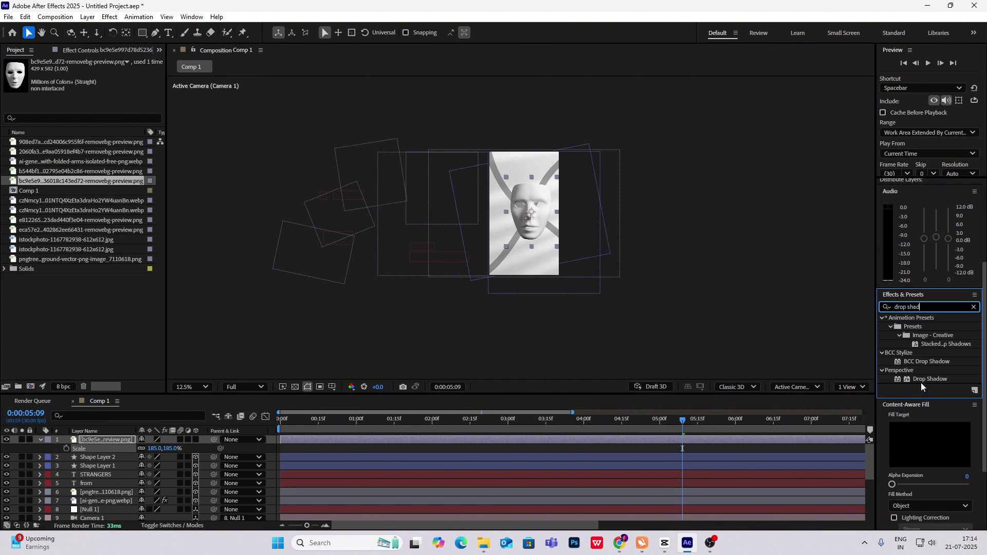
pyautogui.moveTo(924, 381); pyautogui.dragTo(412, 440)
pyautogui.scroll(4, 525, 193)
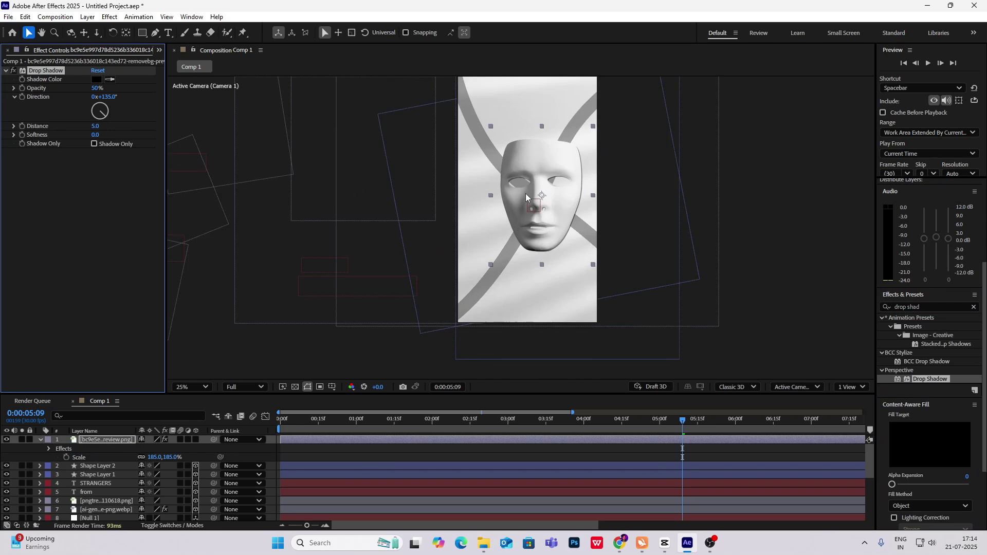
# Set the mask's drop shadow to 64% opacity, distance 9 and softness 57
pyautogui.moveTo(102, 88); pyautogui.dragTo(112, 88)
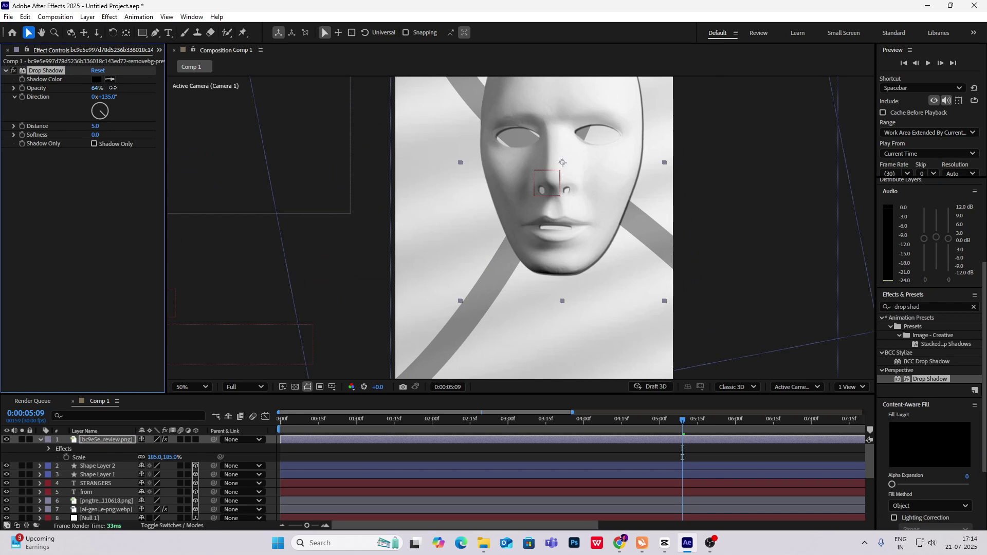
pyautogui.moveTo(96, 126); pyautogui.dragTo(123, 131)
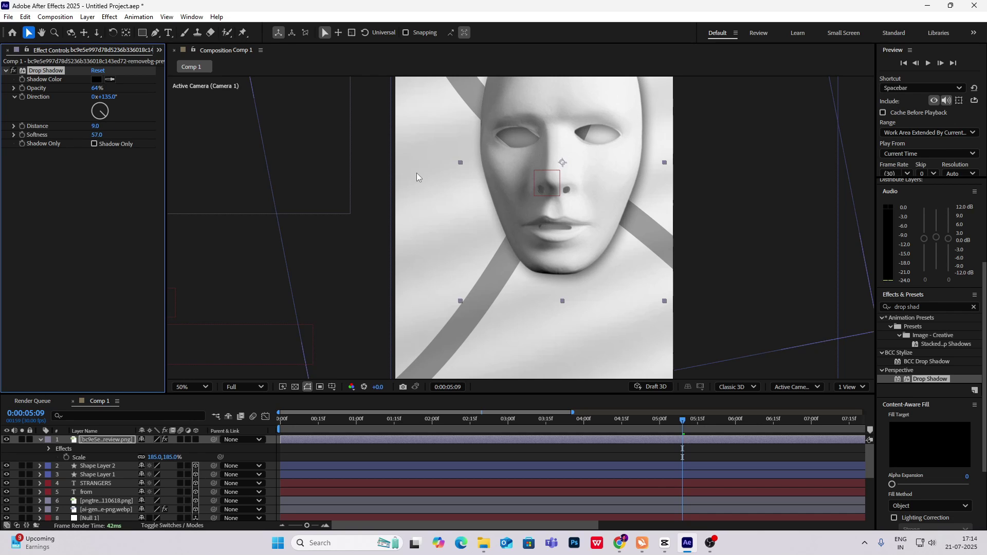
pyautogui.scroll(-1, 416, 173)
pyautogui.click(775, 174)
# At 0:00:05:16, make the mask layer 3D and move it back over the crossed curves in the frame
pyautogui.moveTo(693, 424)
pyautogui.mouseDown()
pyautogui.moveTo(404, 412)
pyautogui.moveTo(700, 418)
pyautogui.mouseUp()
pyautogui.click(159, 440)
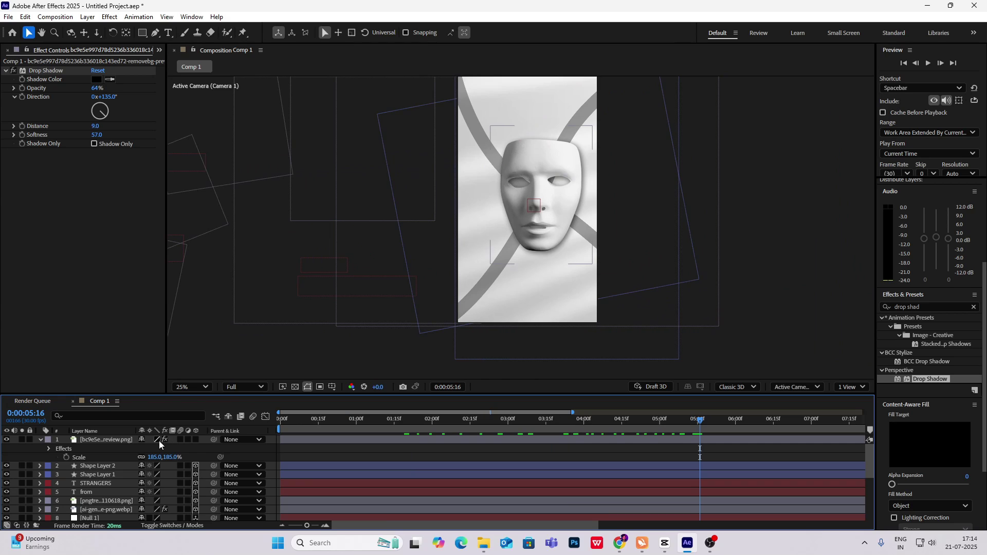
pyautogui.click(39, 439)
pyautogui.click(195, 439)
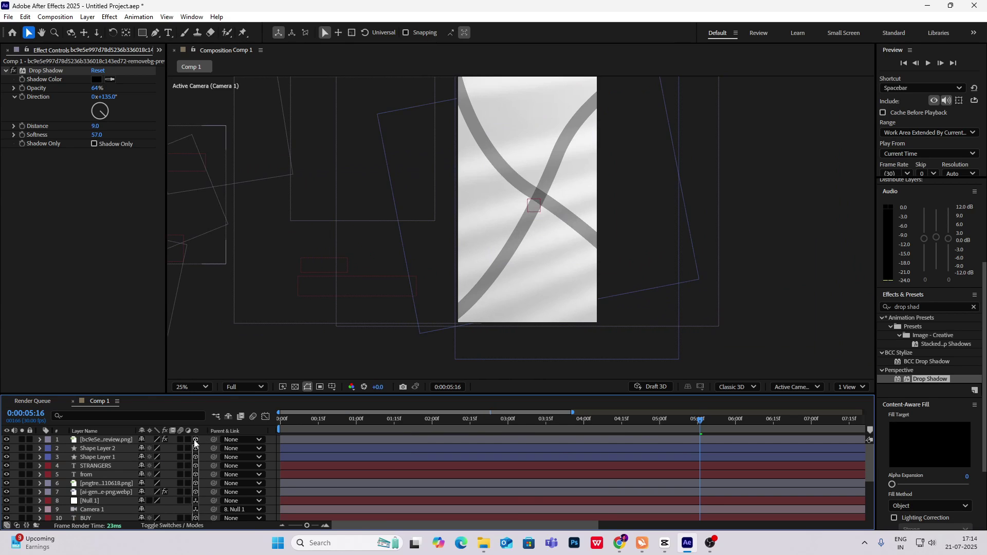
pyautogui.press(',')
pyautogui.click(97, 440)
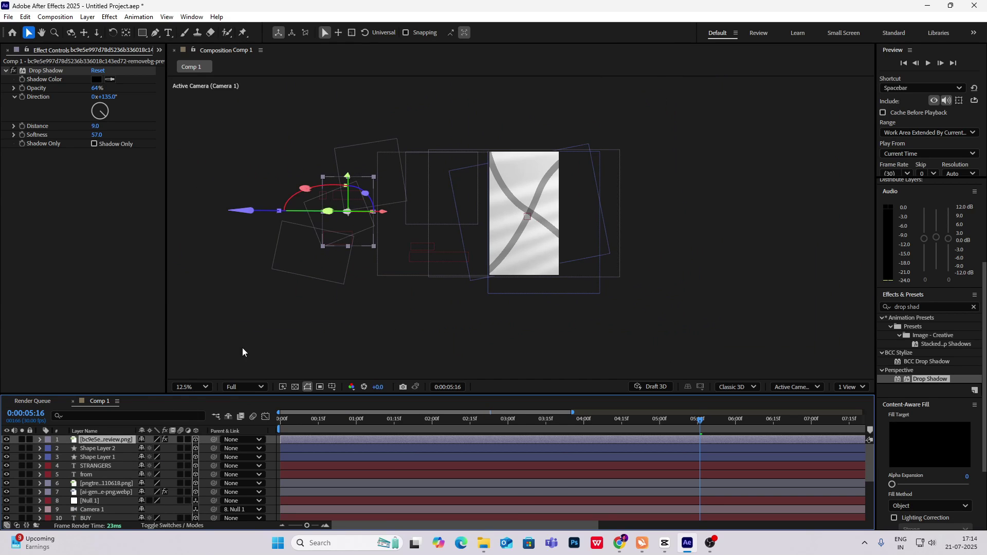
pyautogui.moveTo(348, 210); pyautogui.dragTo(521, 211)
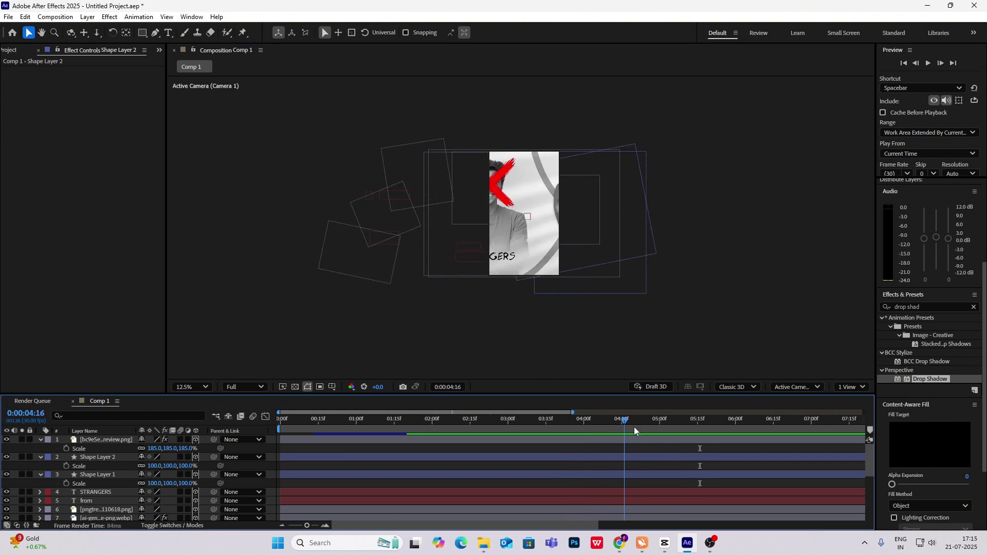
# Keyframe the mask's Z Rotation from 15° at 0:00:04:09 to 2° at 0:00:05:09
pyautogui.moveTo(633, 427); pyautogui.dragTo(607, 431)
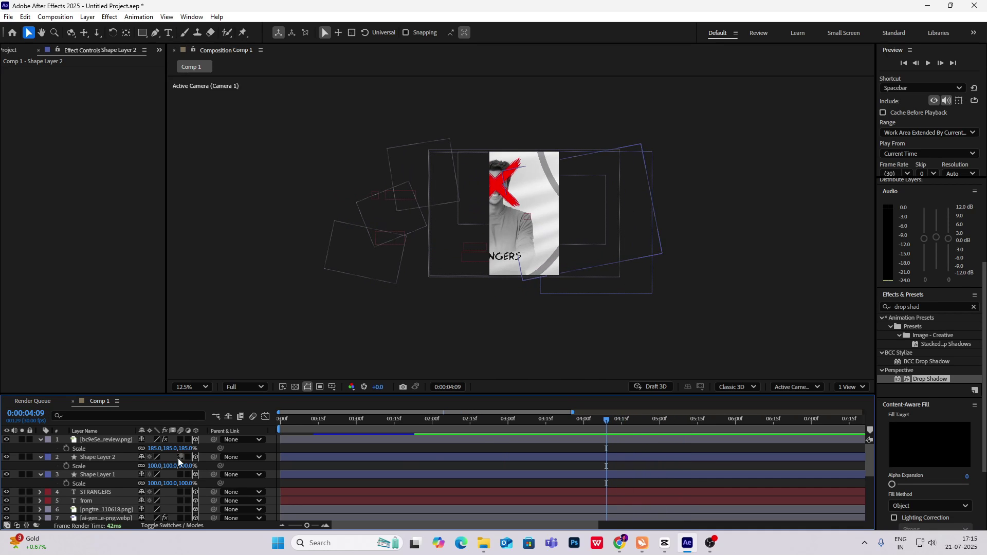
pyautogui.click(106, 439)
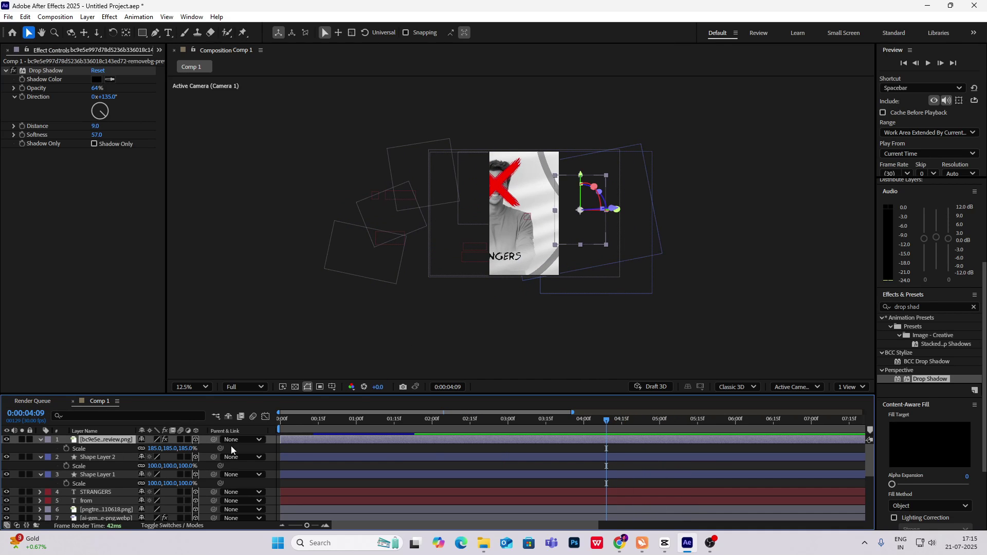
pyautogui.press('r')
pyautogui.moveTo(151, 474); pyautogui.dragTo(163, 474)
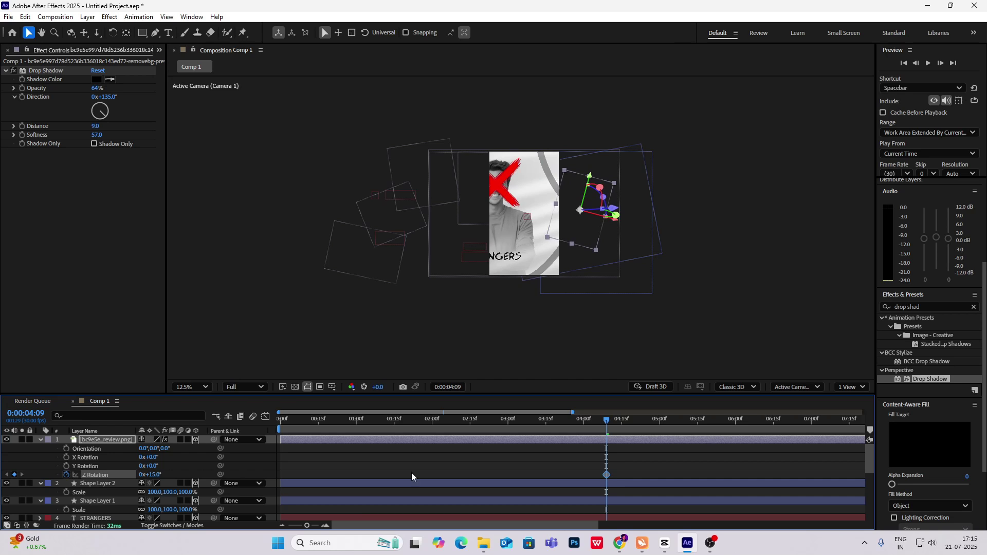
pyautogui.moveTo(603, 423); pyautogui.dragTo(683, 426)
pyautogui.moveTo(159, 476); pyautogui.dragTo(152, 476)
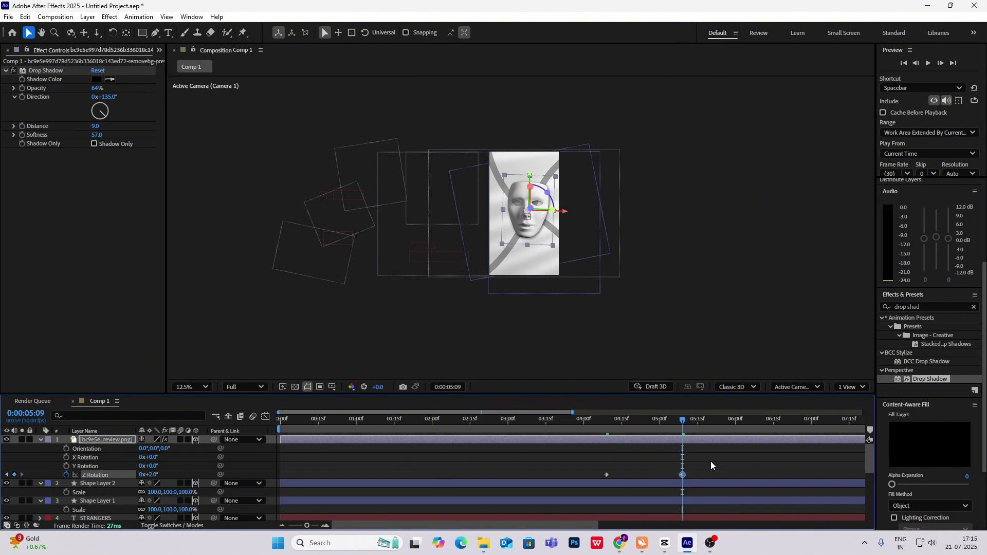
# Shape the speed graph of the mask's rotation keyframes to peak early and ease out long into the last keyframe
pyautogui.moveTo(711, 461); pyautogui.dragTo(594, 477)
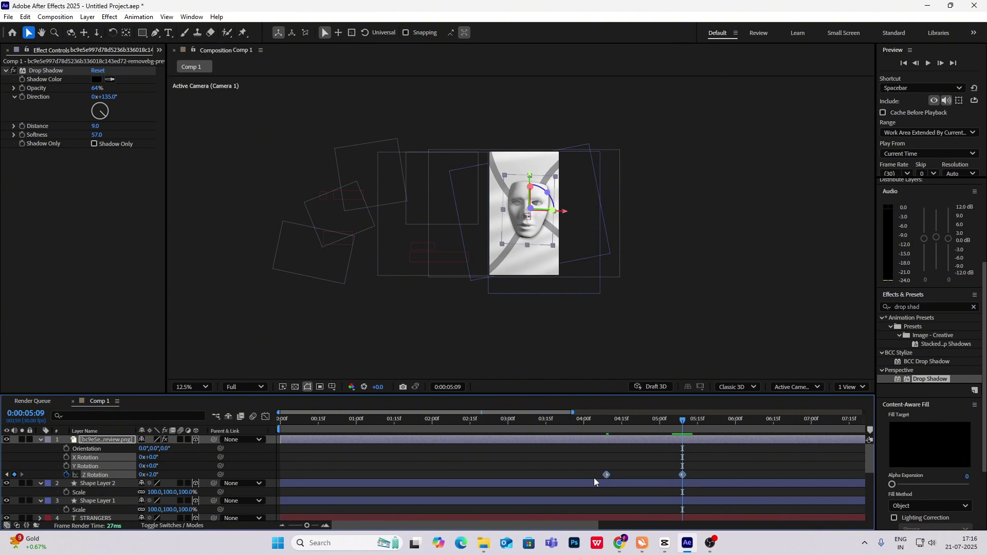
pyautogui.click(265, 417)
pyautogui.moveTo(690, 438); pyautogui.dragTo(647, 444)
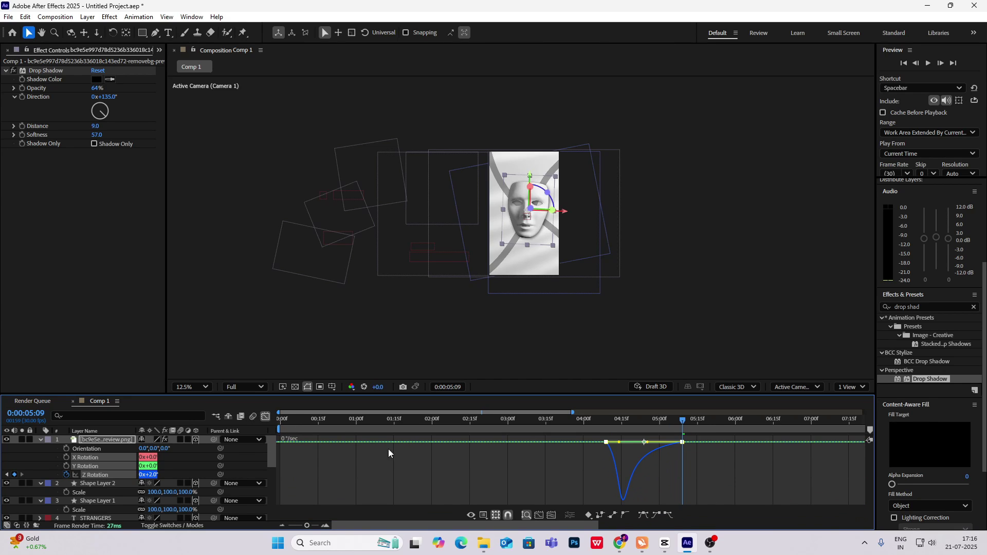
pyautogui.click(266, 417)
pyautogui.click(587, 426)
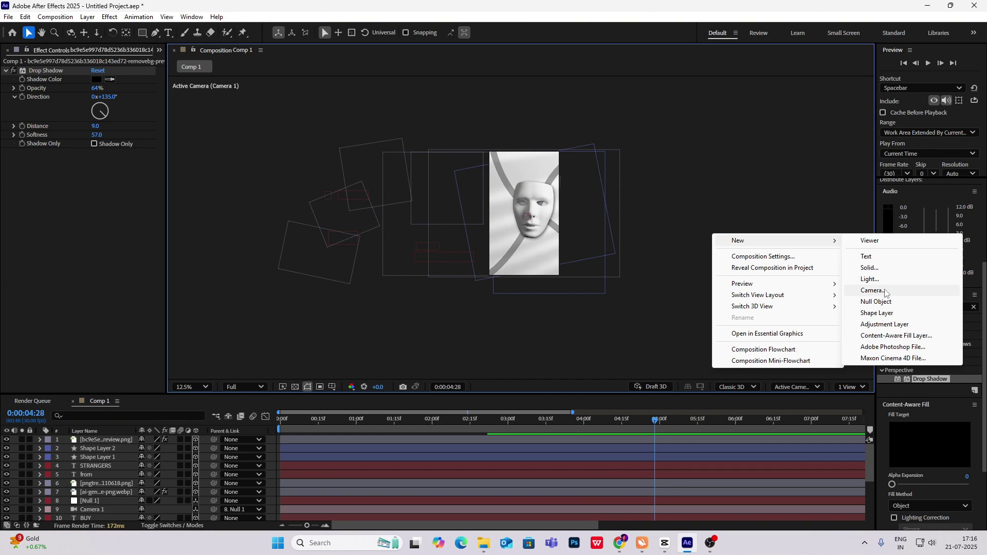
# Add a new camera layer and trim its start to 0:00:05:01
pyautogui.click(885, 292)
pyautogui.click(636, 372)
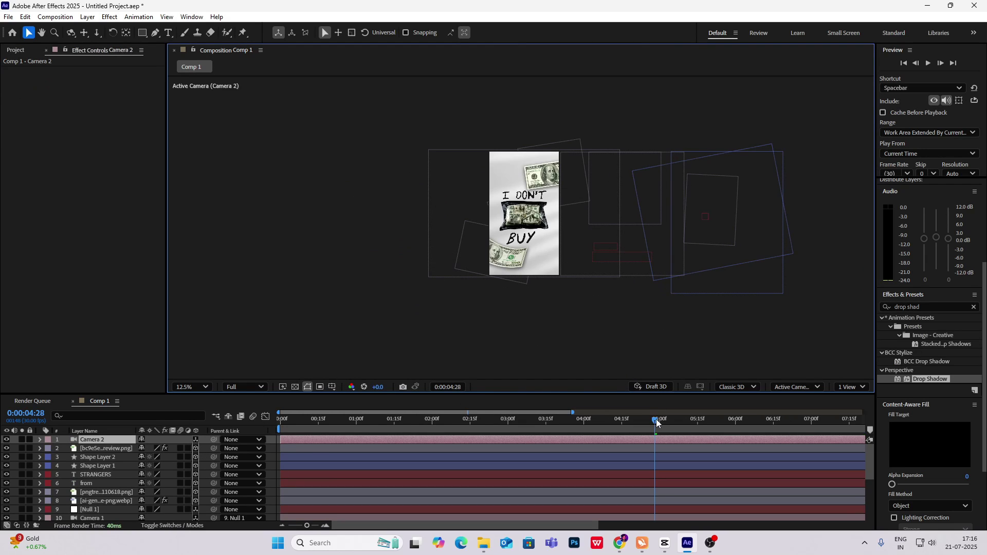
pyautogui.moveTo(657, 428); pyautogui.dragTo(622, 426)
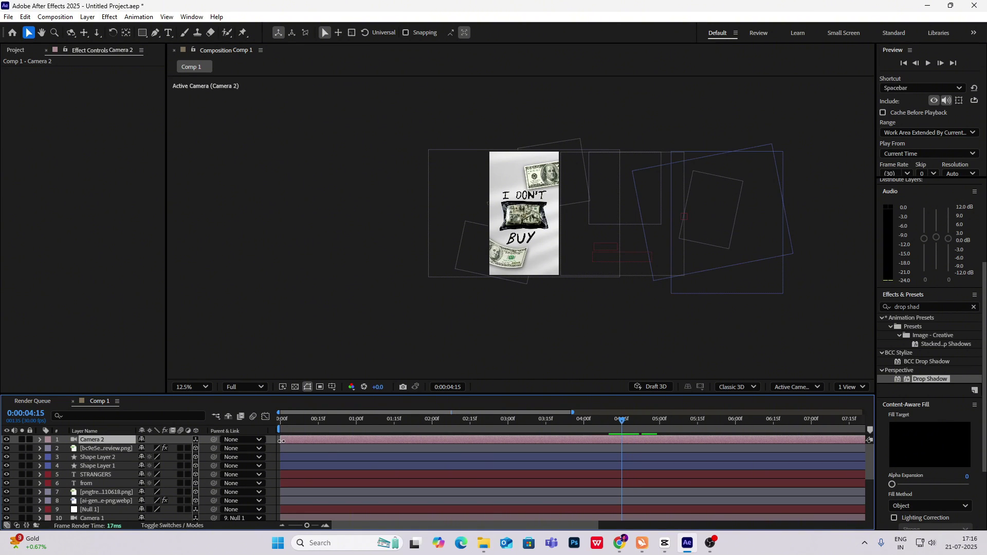
pyautogui.moveTo(281, 440); pyautogui.dragTo(665, 441)
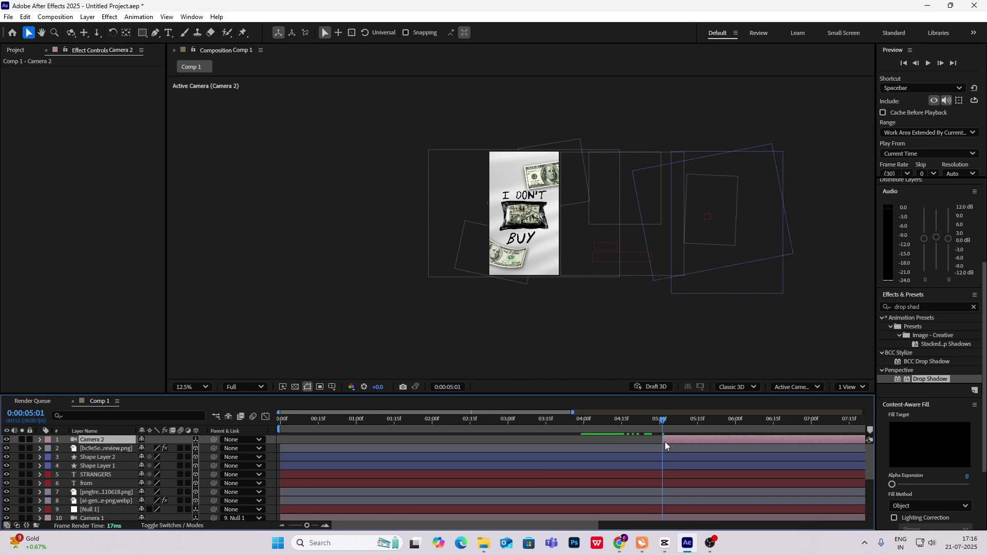
# Add a null object, parent Camera 2 to it and make the null a 3D layer
pyautogui.rightClick(695, 329)
pyautogui.moveTo(751, 334)
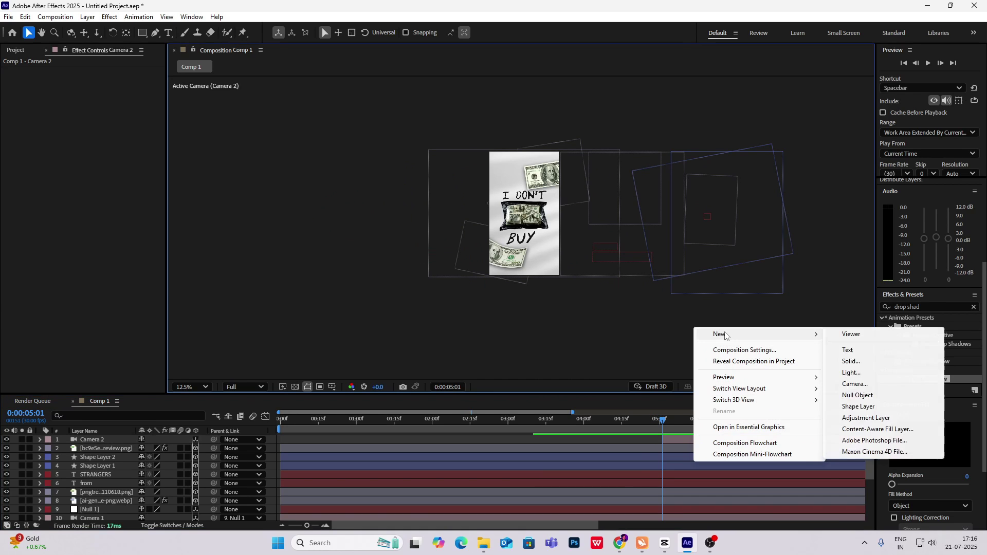
pyautogui.click(857, 395)
pyautogui.moveTo(214, 448); pyautogui.dragTo(113, 440)
pyautogui.click(196, 439)
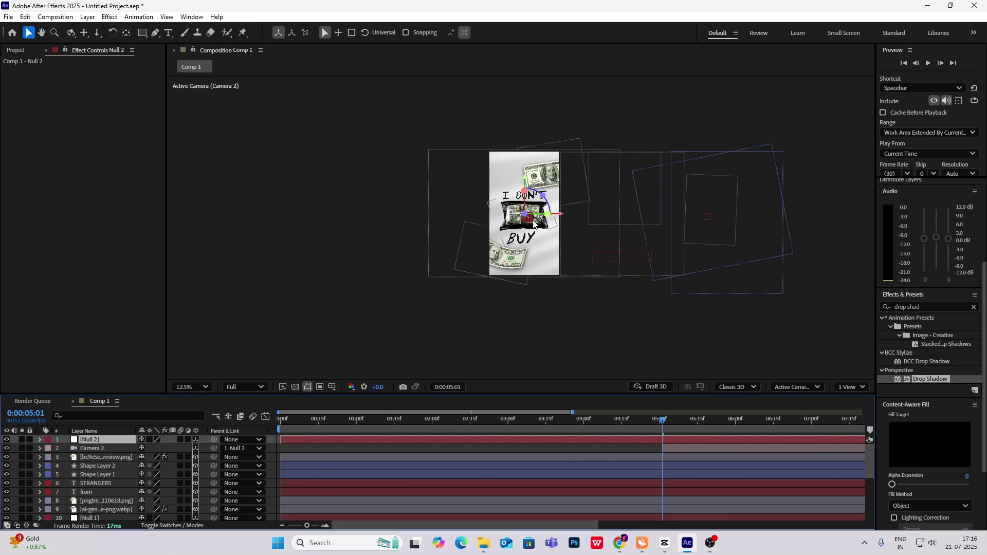
# Set the new null's position to 3306, 960, 373 so the second camera frames the mask closer
pyautogui.press('p')
pyautogui.moveTo(146, 449); pyautogui.dragTo(950, 452)
pyautogui.moveTo(154, 449); pyautogui.dragTo(755, 439)
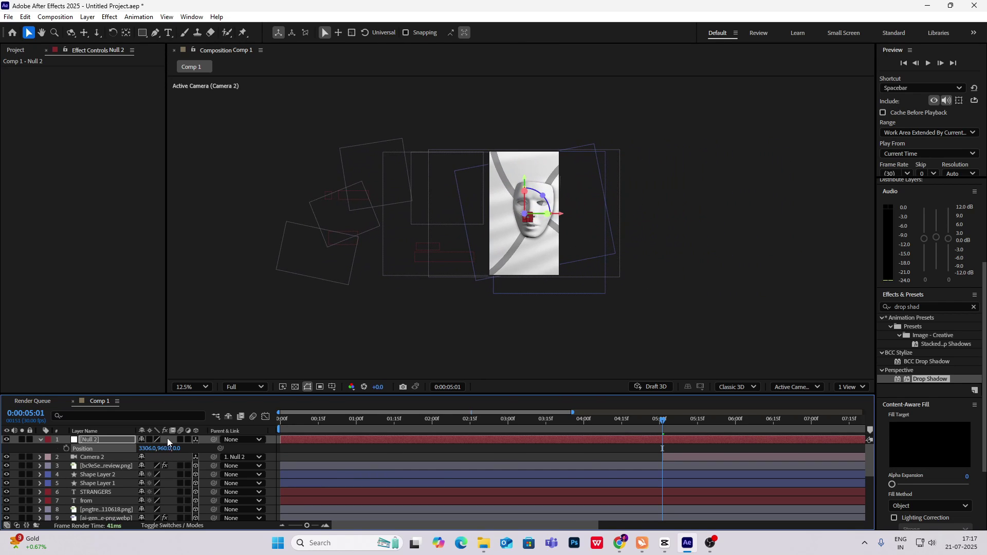
pyautogui.moveTo(226, 448); pyautogui.dragTo(370, 448)
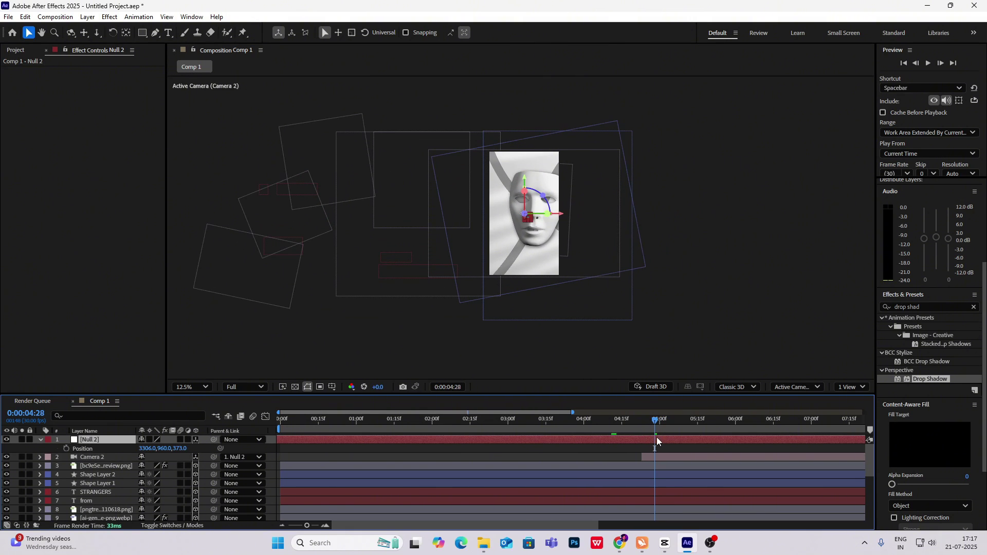
# Play back the cut from the first camera to the mask close-up, starting around 0:00:04:03
pyautogui.moveTo(654, 422); pyautogui.dragTo(591, 441)
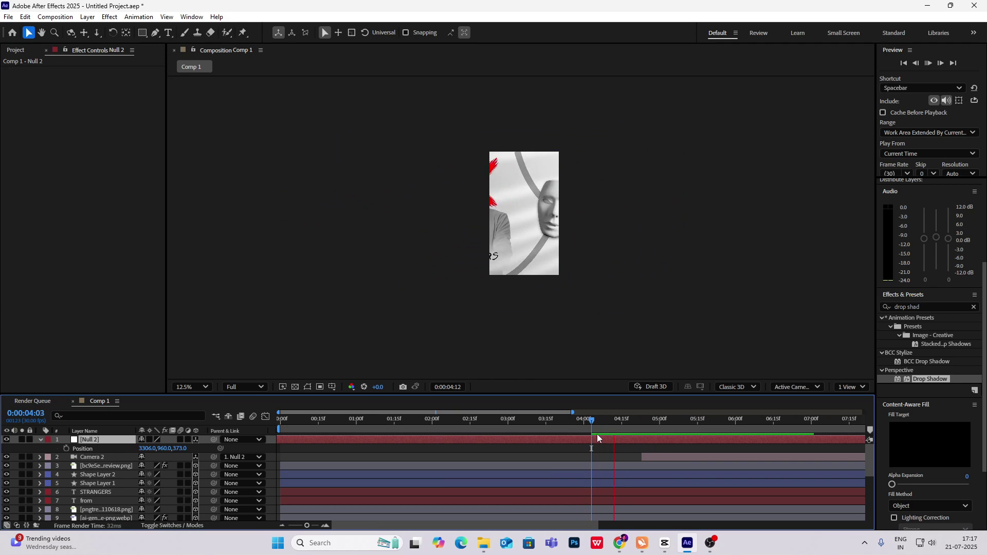
pyautogui.press('space')
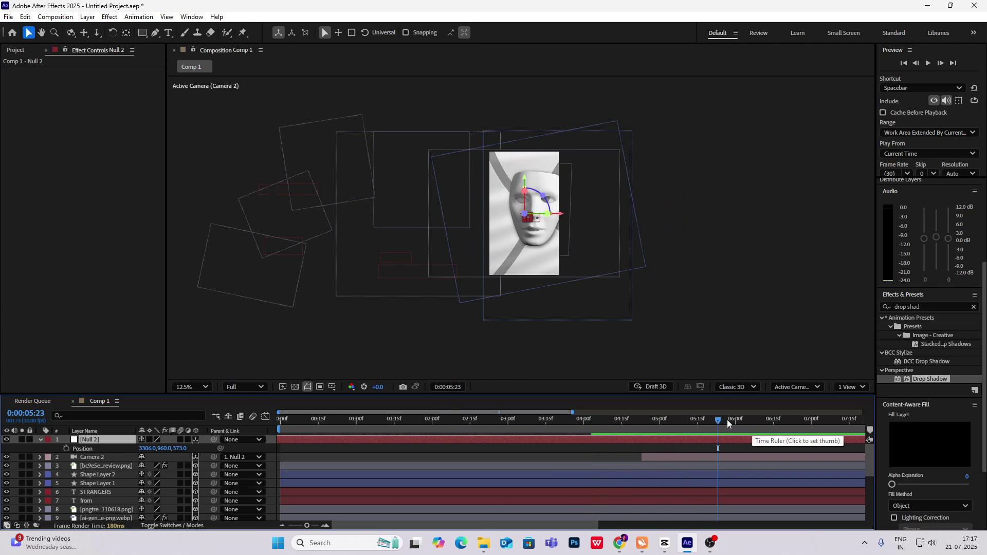
pyautogui.moveTo(722, 420); pyautogui.dragTo(617, 429)
pyautogui.press('space')
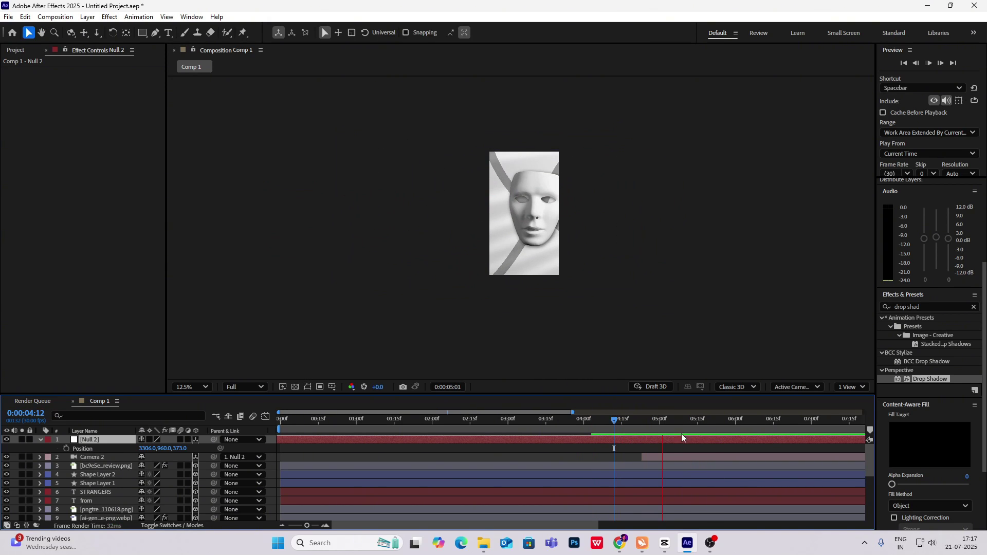
pyautogui.press('space')
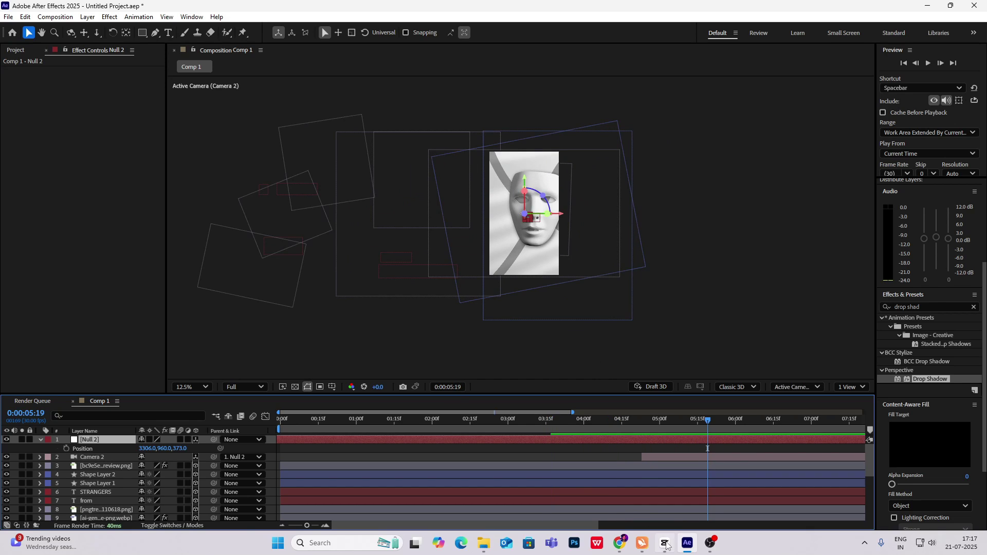
# Switch to CapCut and scrub the reference video's mask scene between about 0:00:04:02 and 0:00:04:13
pyautogui.hotkey('alt', 'Tab')
pyautogui.moveTo(209, 396); pyautogui.dragTo(260, 396)
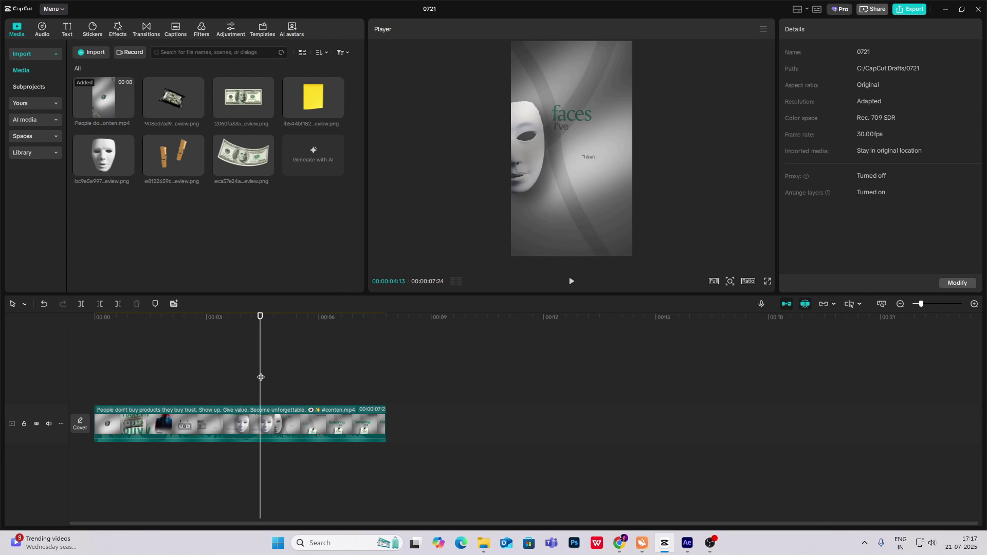
pyautogui.moveTo(261, 377)
pyautogui.mouseDown()
pyautogui.moveTo(244, 377)
pyautogui.moveTo(246, 365)
pyautogui.mouseUp()
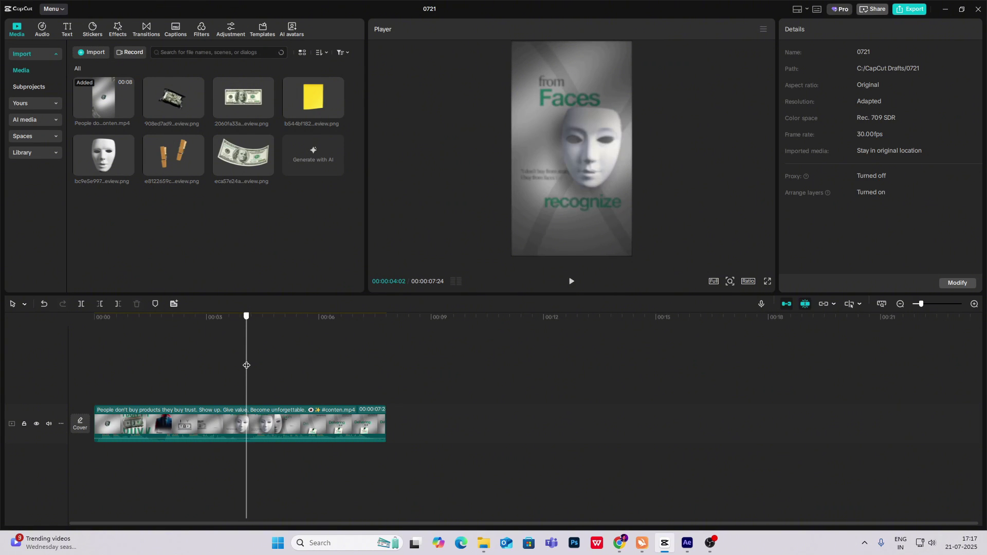
# Return to After Effects, go to 0:00:05:08 and add an adjustment layer
pyautogui.click(687, 543)
pyautogui.moveTo(641, 430); pyautogui.dragTo(683, 445)
pyautogui.rightClick(720, 214)
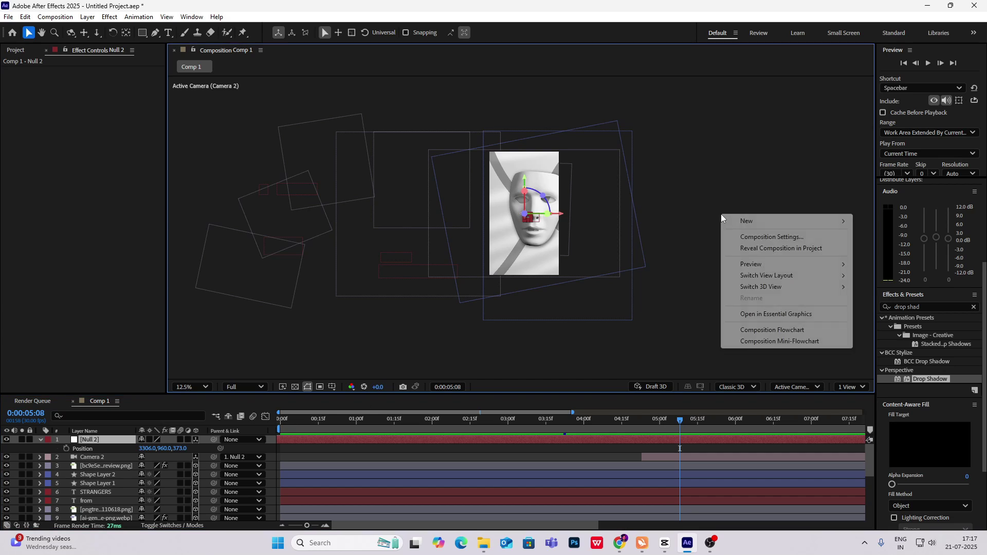
pyautogui.click(699, 186)
pyautogui.rightClick(699, 186)
pyautogui.moveTo(749, 199)
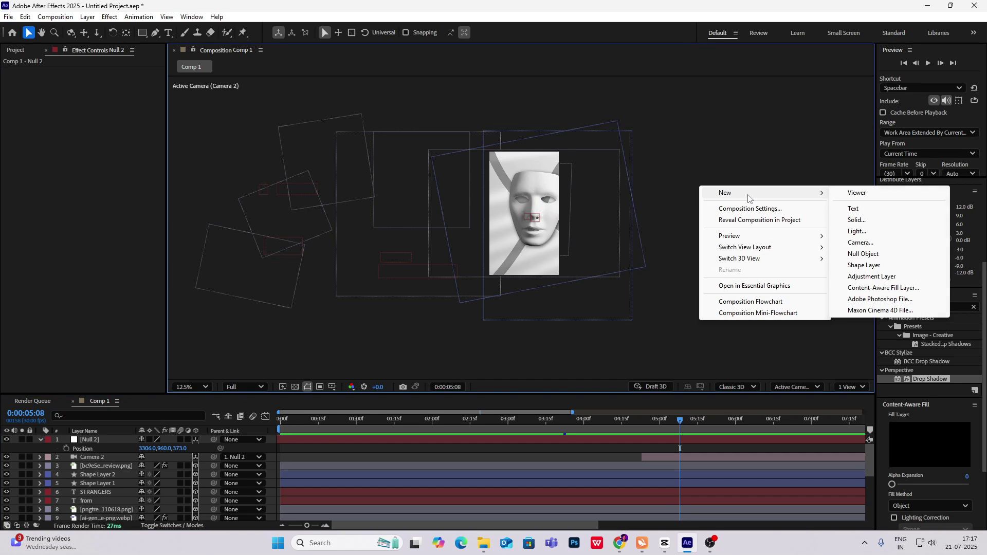
pyautogui.click(868, 276)
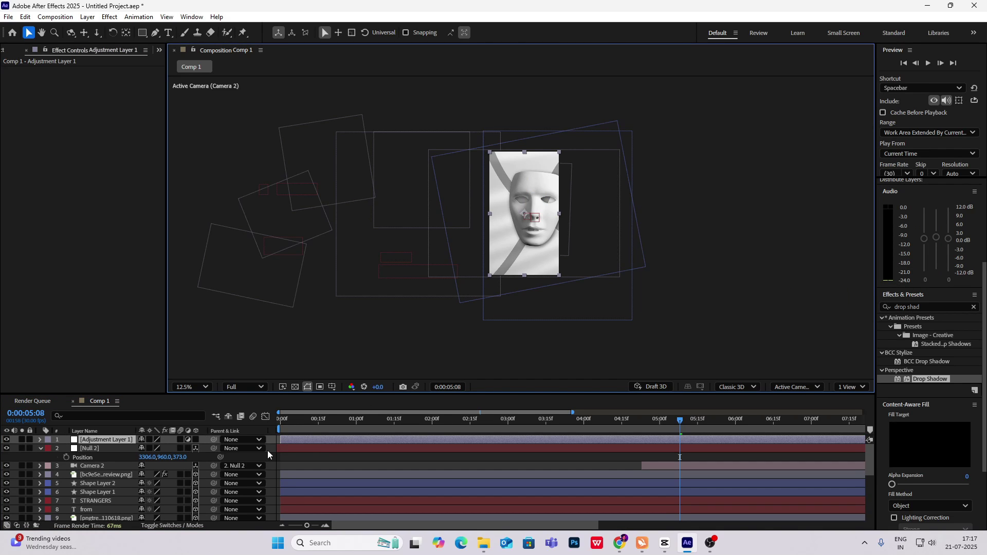
# Find the Gaussian Blur (Legacy) effect and apply it to the adjustment layer
pyautogui.hotkey('ctrl', '5')
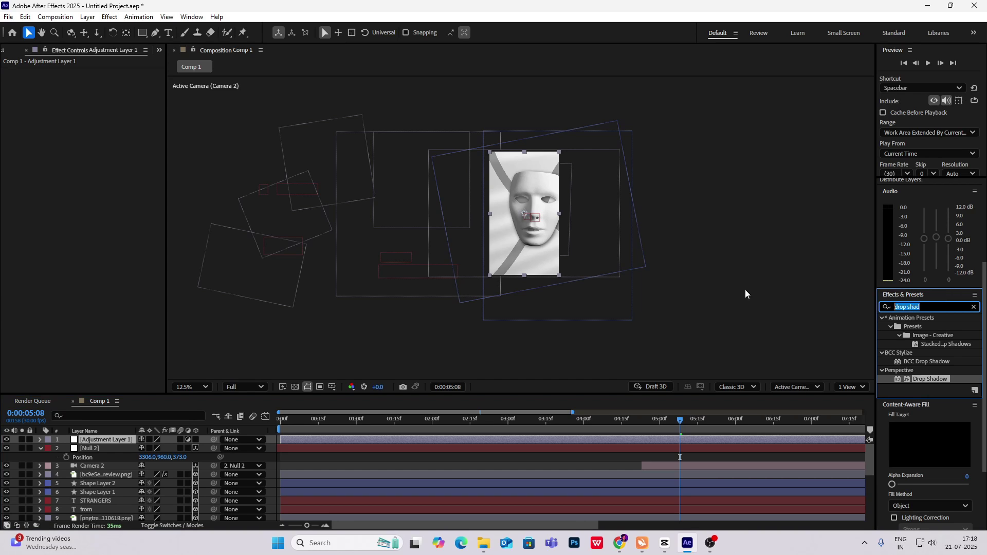
pyautogui.write('gau')
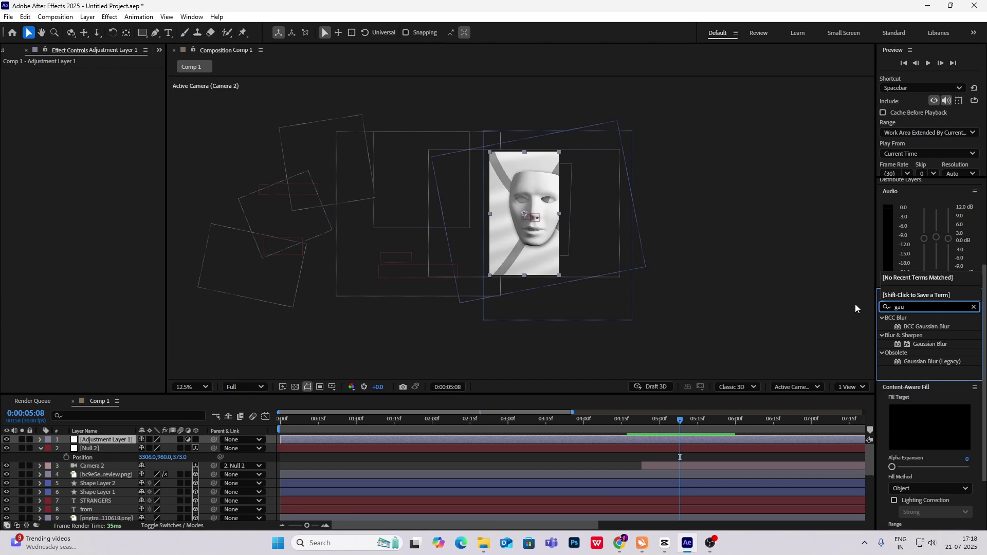
pyautogui.write('ss')
pyautogui.moveTo(932, 361); pyautogui.dragTo(682, 430)
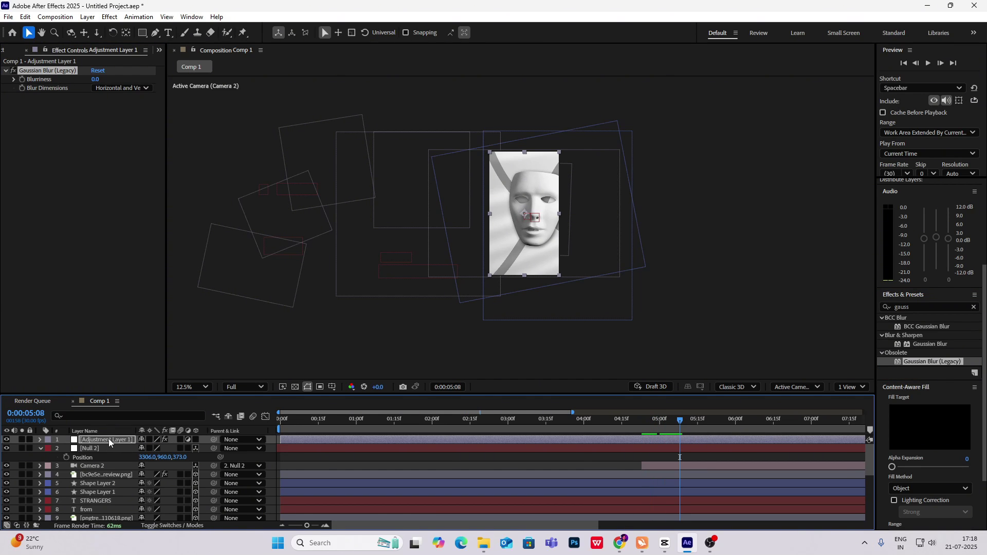
# Keyframe the adjustment layer's Blurriness from 0 at 0:00:05:08 to 24.5 at 0:00:05:19 with eased keyframes, and preview it
pyautogui.click(22, 80)
pyautogui.moveTo(680, 421); pyautogui.dragTo(708, 421)
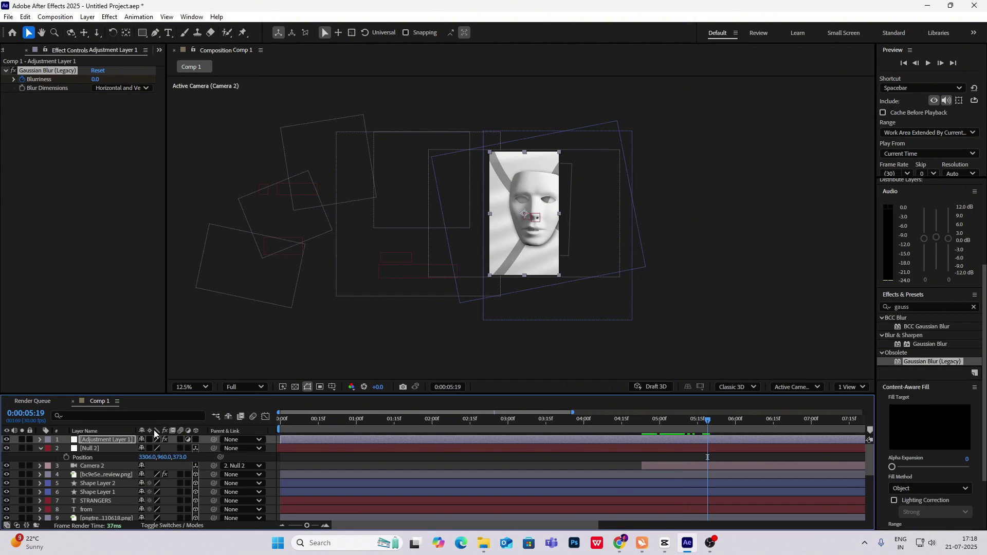
pyautogui.moveTo(95, 80); pyautogui.dragTo(173, 85)
pyautogui.press('.')
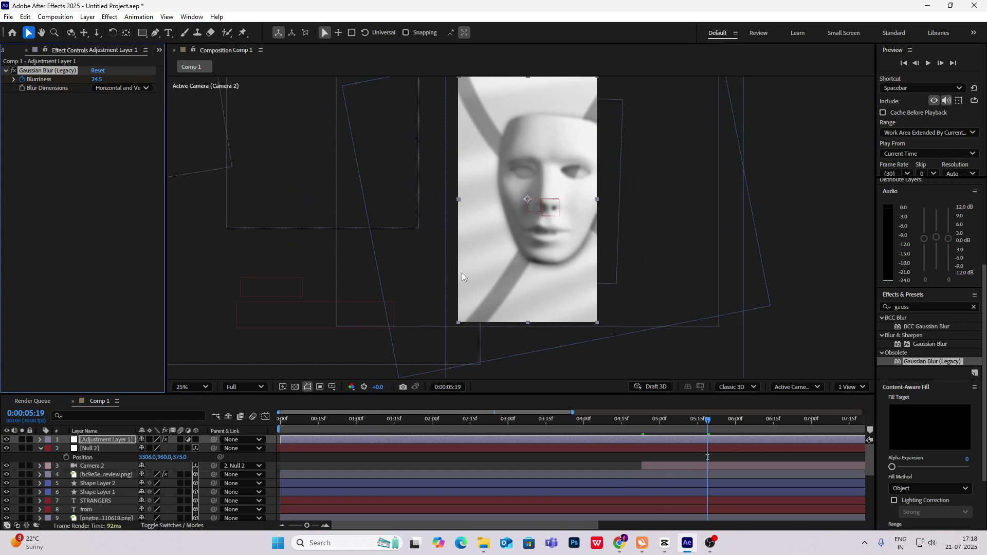
pyautogui.press('u')
pyautogui.moveTo(709, 422); pyautogui.dragTo(667, 424)
pyautogui.press('space')
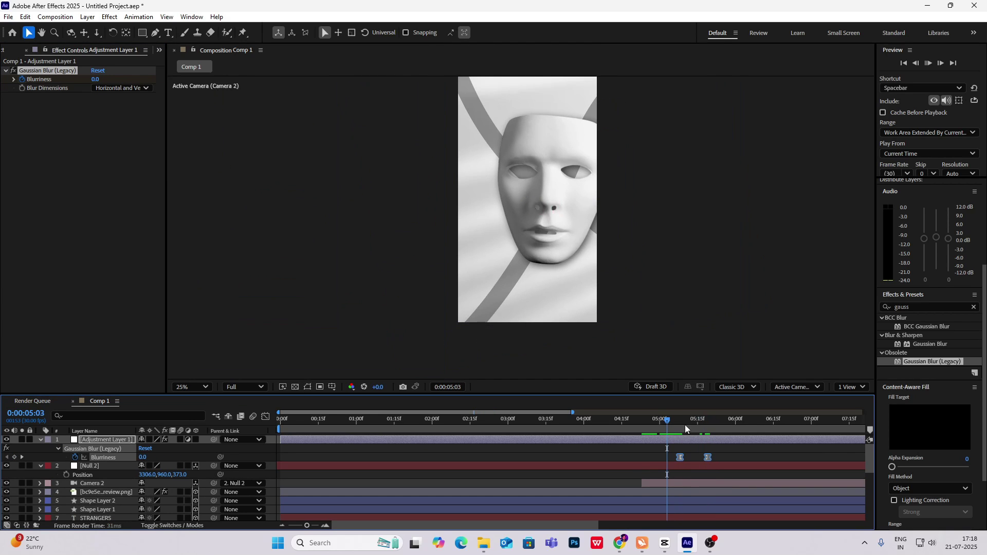
# Duplicate the two Blurriness keyframes at 0:00:05:24, time-reverse the copies and preview the blur
pyautogui.click(723, 422)
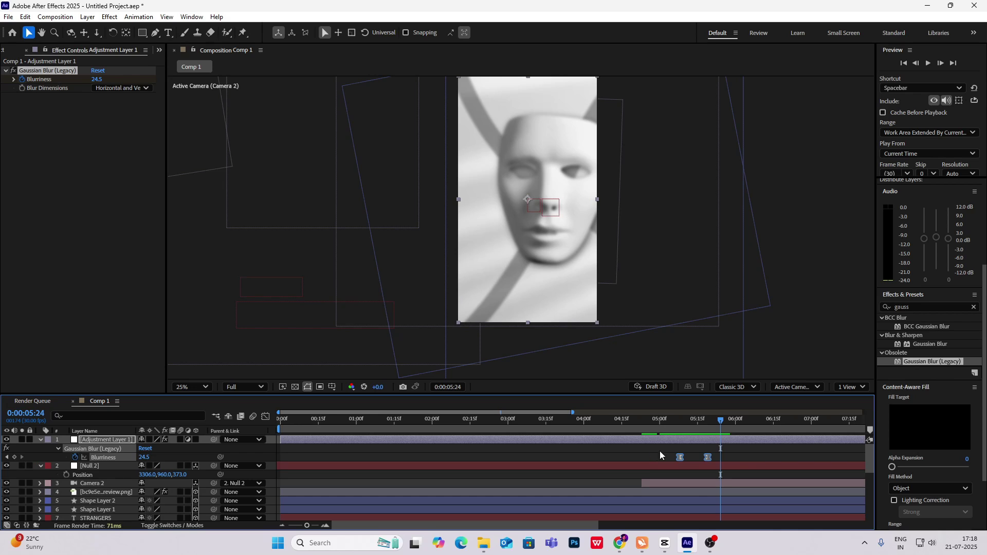
pyautogui.hotkey('ctrl', 'v')
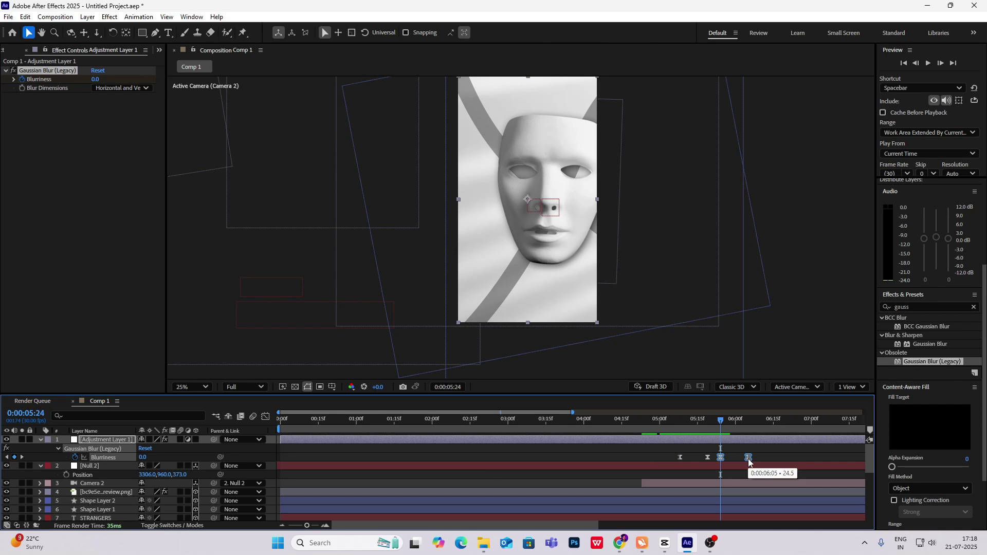
pyautogui.rightClick(748, 457)
pyautogui.moveTo(780, 452)
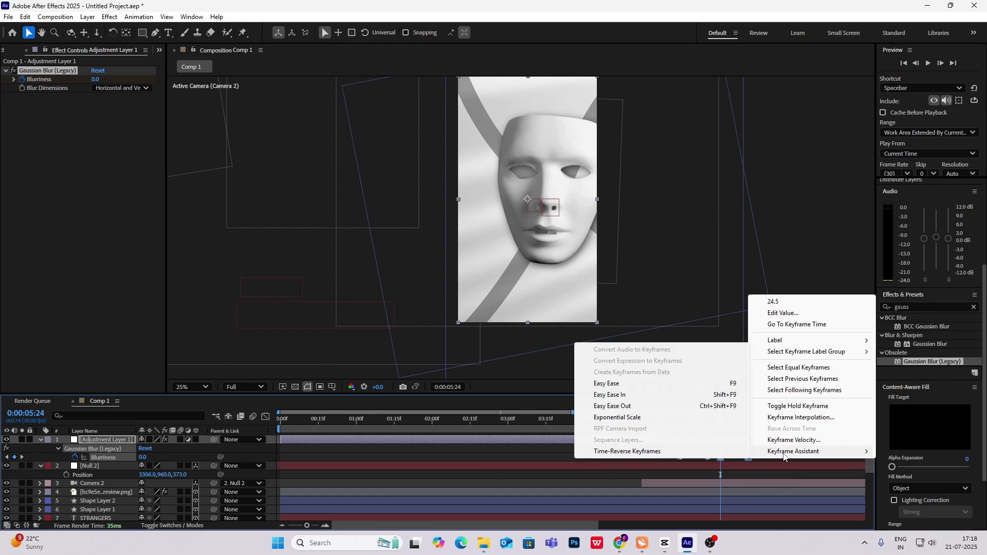
pyautogui.click(646, 452)
pyautogui.press('space')
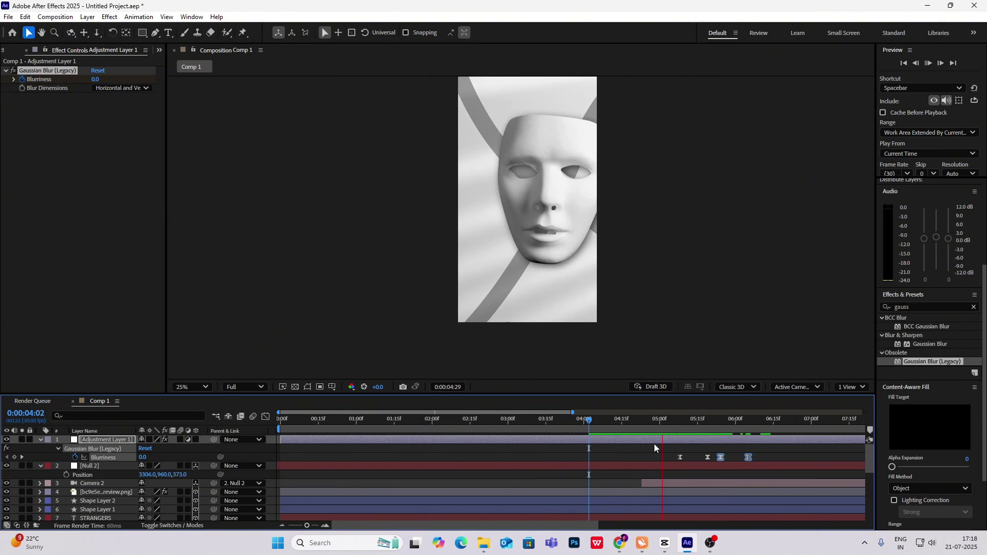
pyautogui.press('space')
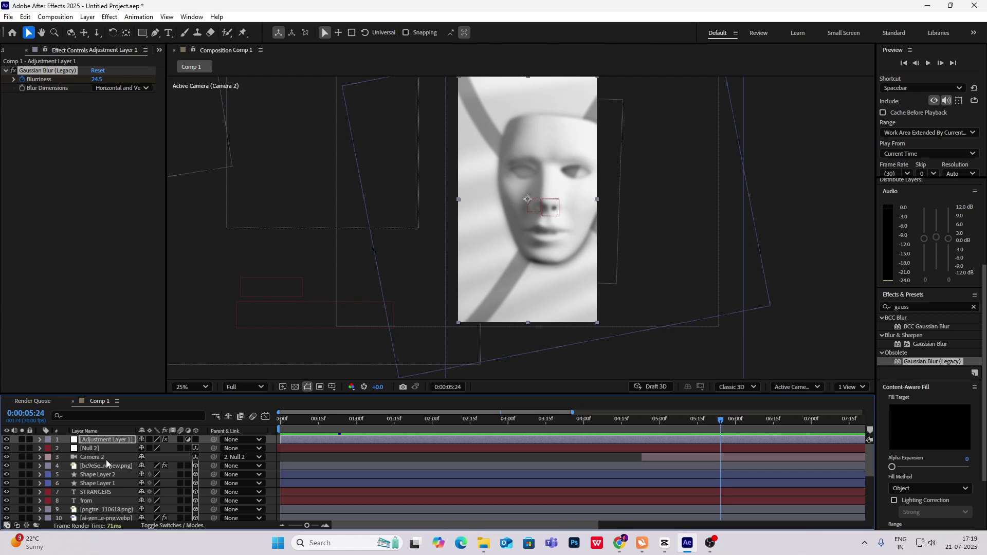
# Duplicate the mask image, Shape Layer 1 and Shape Layer 2, and place the copies at the front of the layer stack
pyautogui.click(103, 484)
pyautogui.keyDown('shift'); pyautogui.click(109, 474); pyautogui.keyUp('shift')
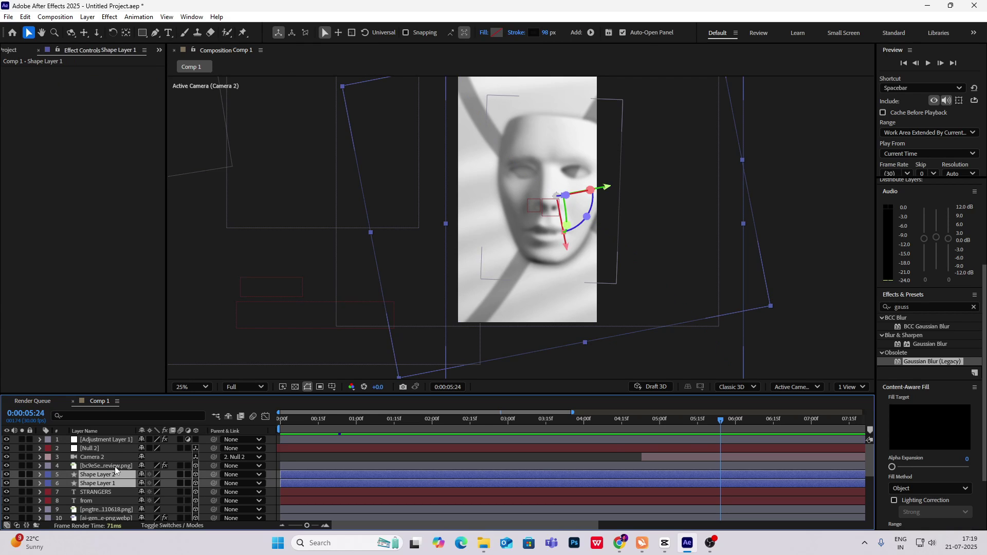
pyautogui.keyDown('shift'); pyautogui.click(114, 467); pyautogui.keyUp('shift')
pyautogui.hotkey('ctrl', 'd')
pyautogui.moveTo(105, 466); pyautogui.dragTo(115, 441)
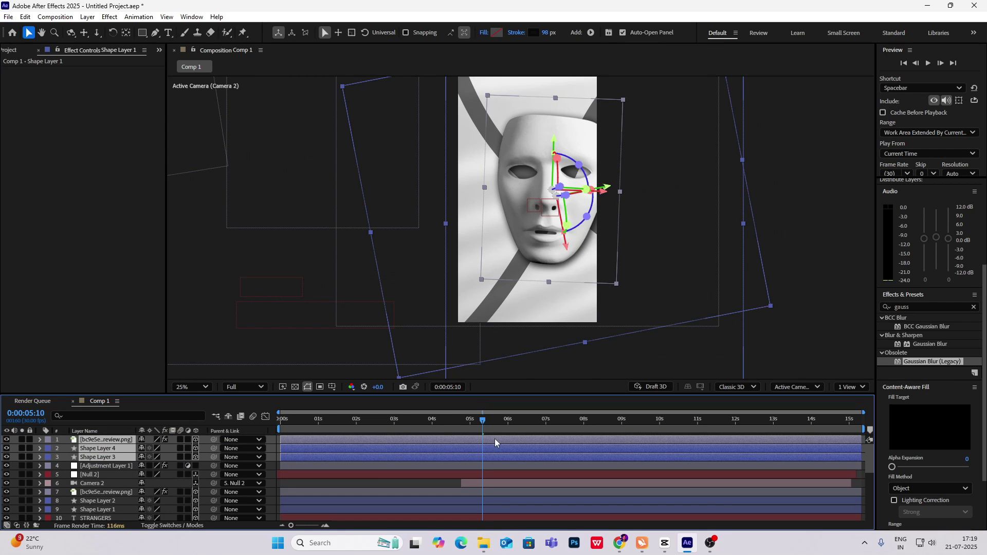
# Shift the duplicated mask and shape layers in time so they start at 0:00:05:20
pyautogui.moveTo(483, 426); pyautogui.dragTo(569, 443)
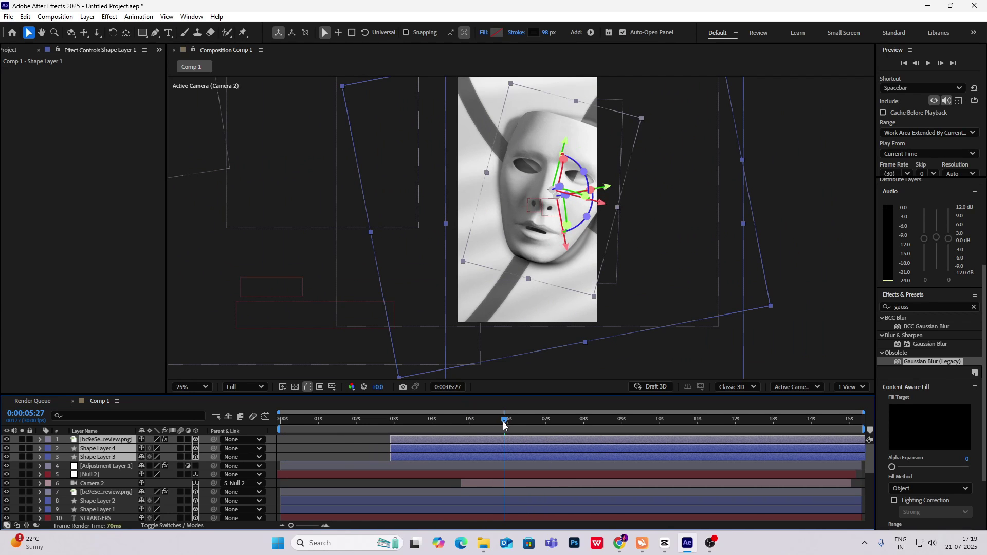
pyautogui.moveTo(505, 427); pyautogui.dragTo(639, 447)
pyautogui.moveTo(470, 427); pyautogui.dragTo(504, 440)
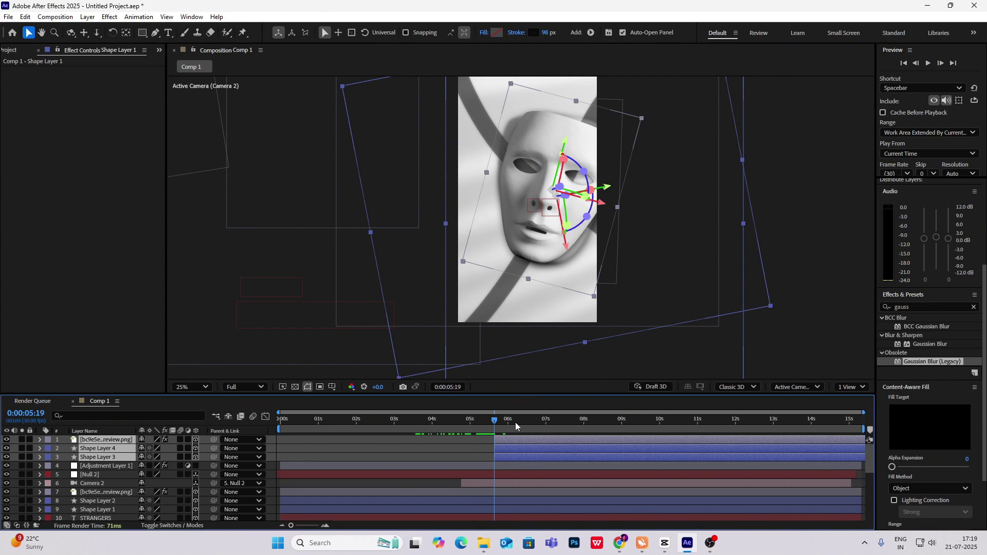
# Set the mask copy's Z Rotation keyframe at 0:00:05:20 to -15° and scrub ahead to 0:00:06:20
pyautogui.press('u')
pyautogui.moveTo(494, 419); pyautogui.dragTo(542, 419)
pyautogui.moveTo(593, 440); pyautogui.dragTo(761, 458)
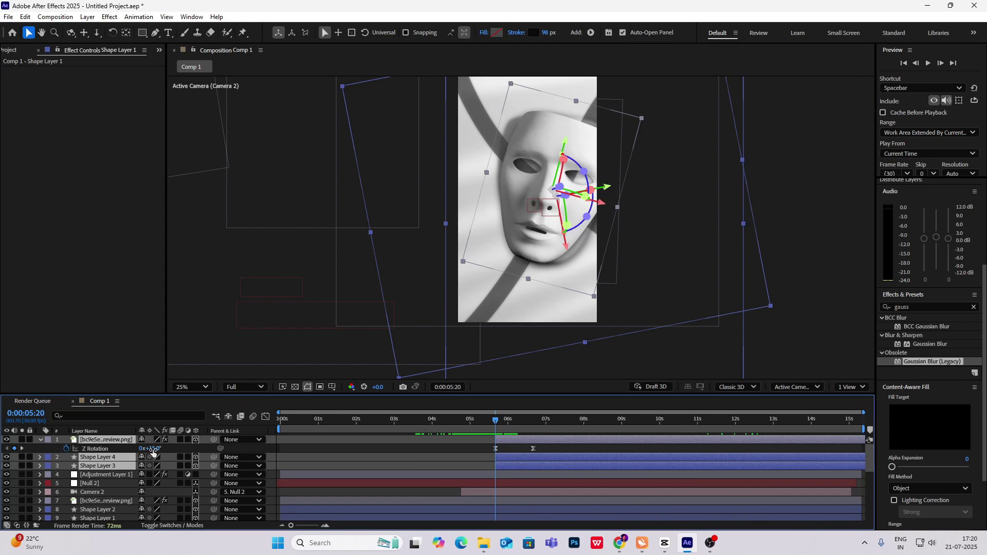
pyautogui.click(153, 452)
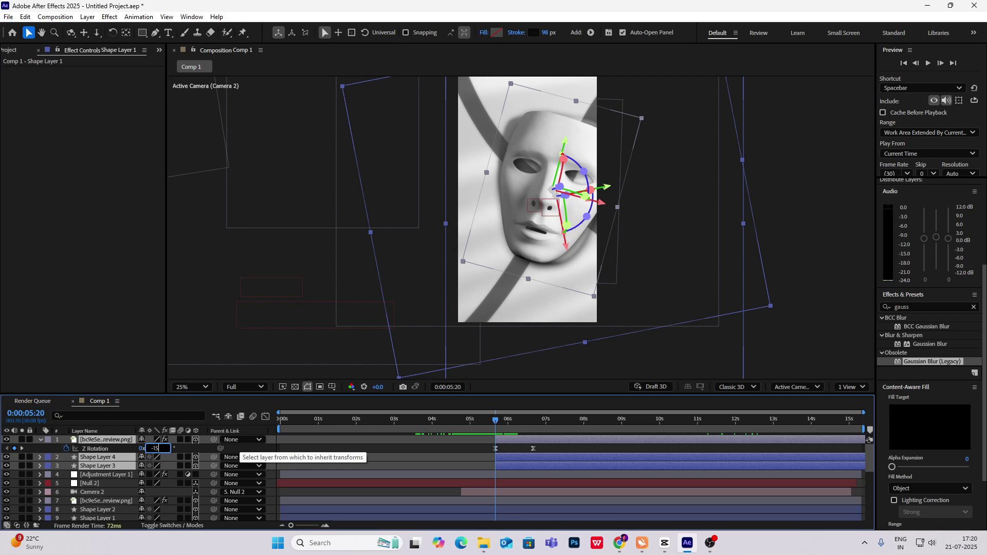
pyautogui.click(240, 448)
pyautogui.moveTo(494, 420); pyautogui.dragTo(532, 427)
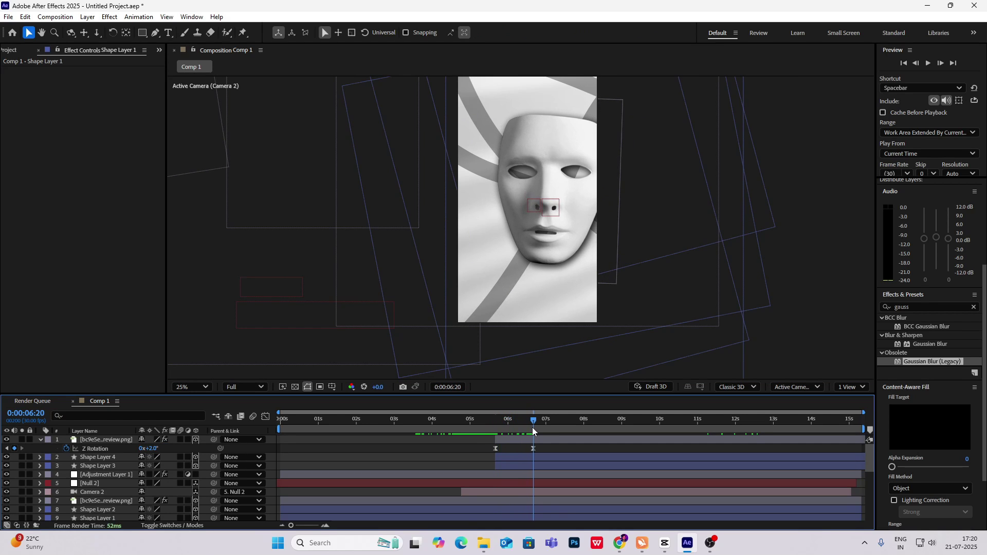
# Move Shape Layer 4 to the lower left of the mask and rotate it clockwise around Z
pyautogui.click(108, 457)
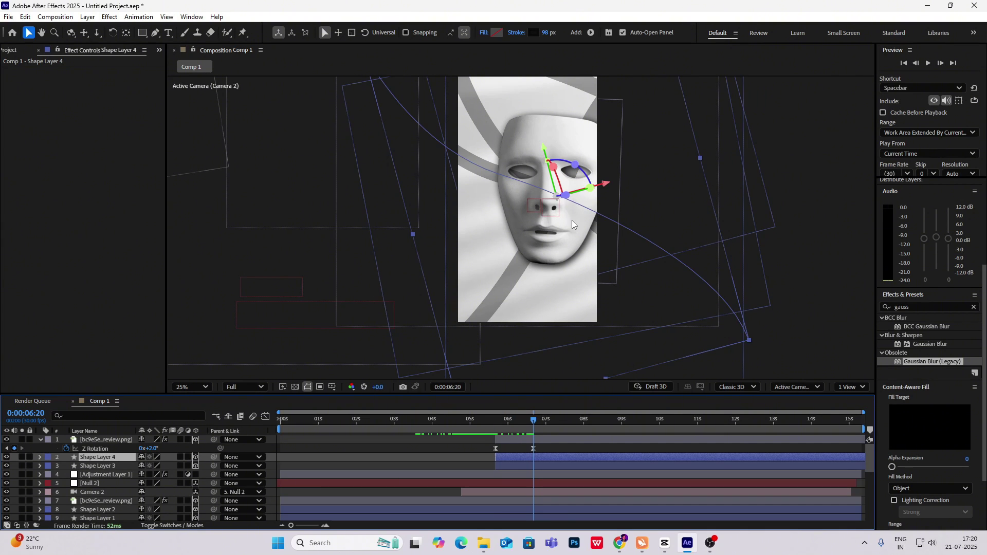
pyautogui.moveTo(558, 197); pyautogui.dragTo(469, 237)
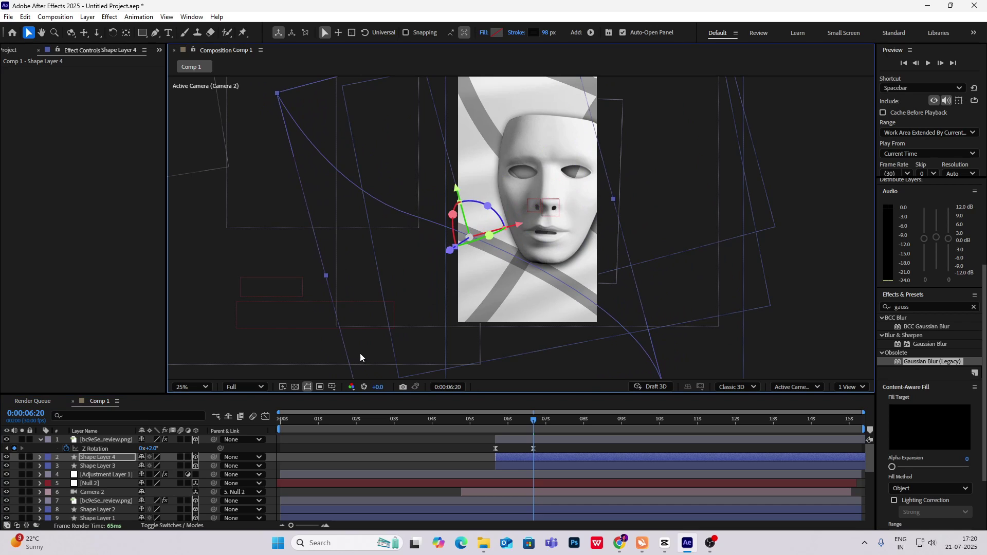
pyautogui.press('r')
pyautogui.moveTo(152, 492); pyautogui.dragTo(173, 496)
pyautogui.click(41, 457)
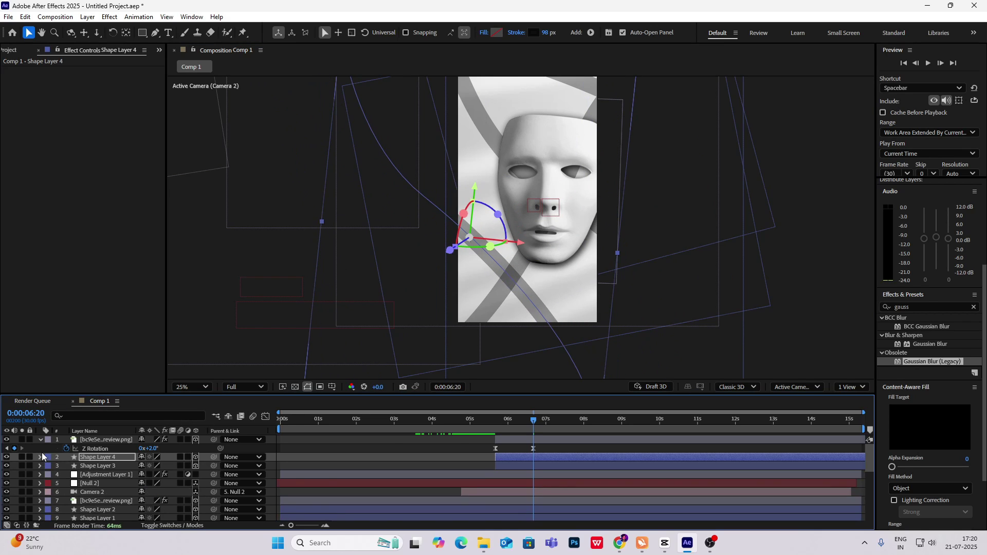
# Trim the ends of the original mask image, Shape Layer 2 and Shape Layer 1 at 0:00:05:20
pyautogui.moveTo(525, 425); pyautogui.dragTo(494, 425)
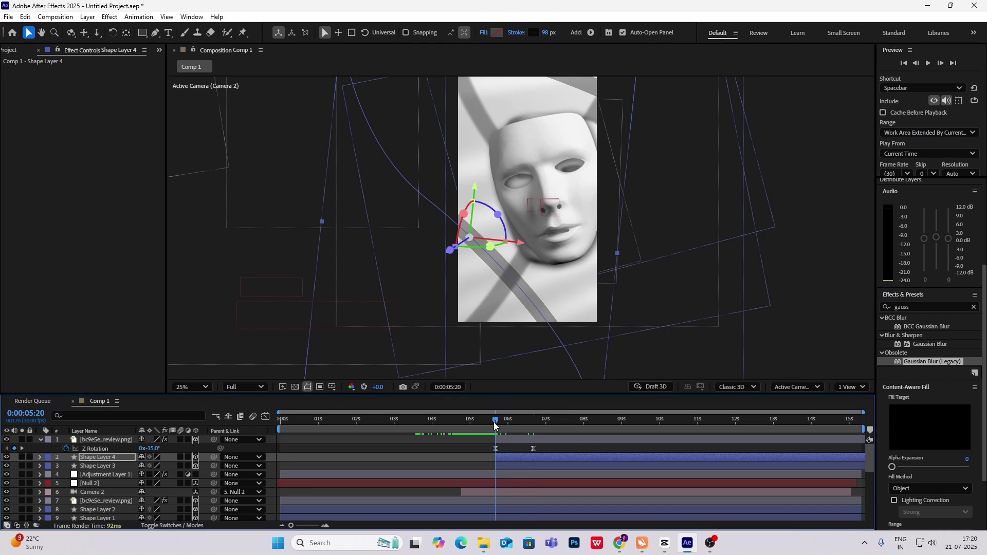
pyautogui.keyDown('ctrl'); pyautogui.click(101, 502); pyautogui.keyUp('ctrl')
pyautogui.keyDown('ctrl'); pyautogui.click(103, 510); pyautogui.keyUp('ctrl')
pyautogui.keyDown('ctrl'); pyautogui.click(103, 518); pyautogui.keyUp('ctrl')
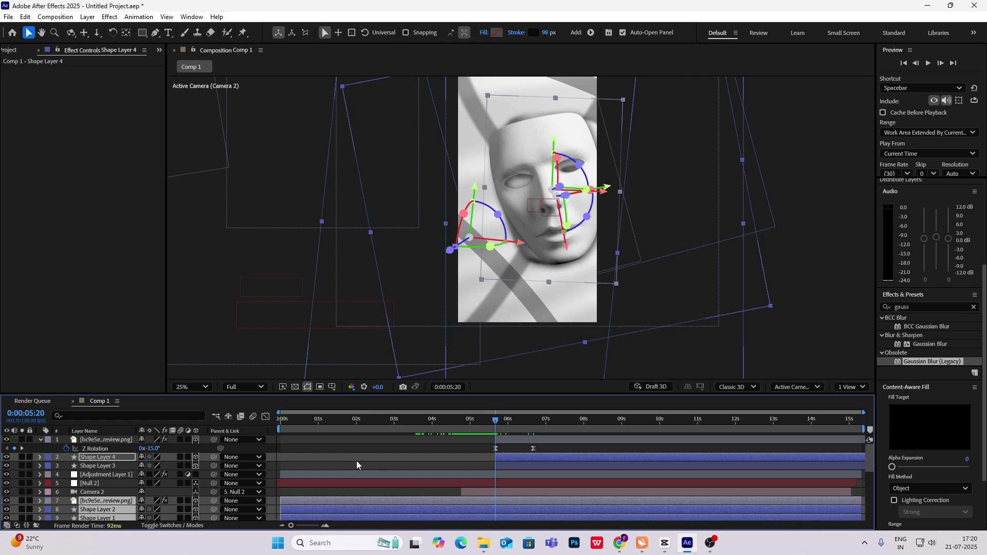
pyautogui.hotkey('alt', ']')
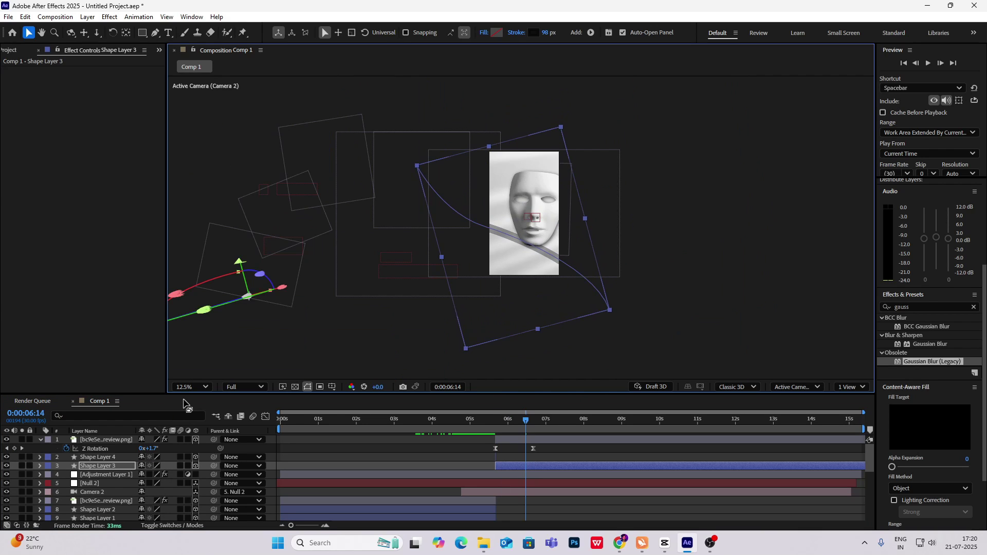
# Set Shape Layer 3's Z Rotation to 6° and nudge the shape slightly down and left
pyautogui.press('r')
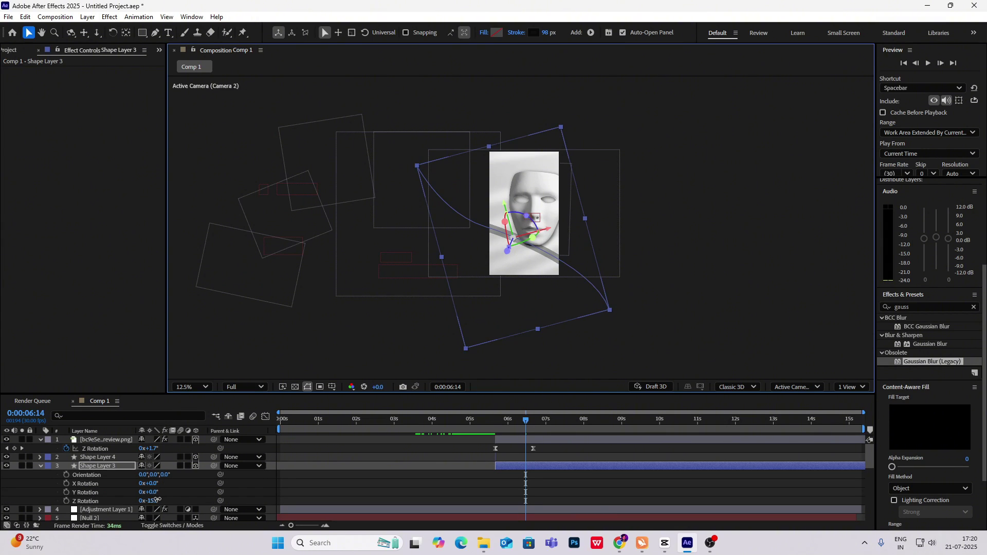
pyautogui.moveTo(156, 500); pyautogui.dragTo(167, 500)
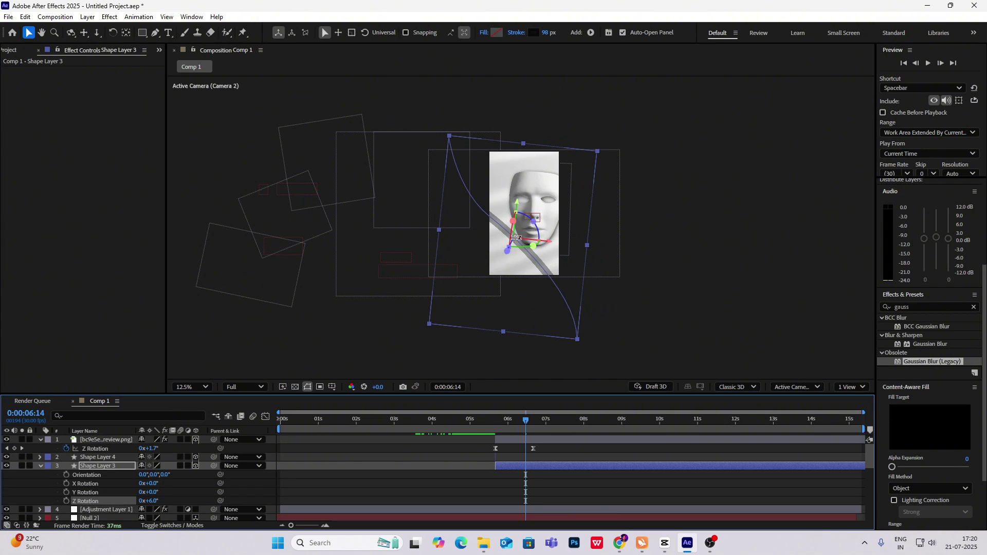
pyautogui.moveTo(513, 237); pyautogui.dragTo(510, 240)
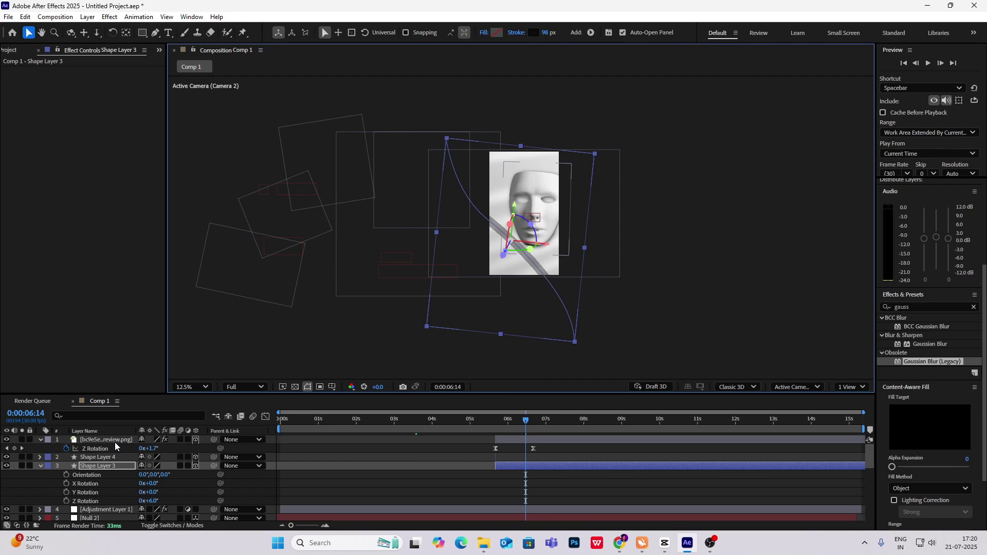
# Set Shape Layer 4's Z Rotation to 74° so it crosses the other line behind the mask
pyautogui.click(103, 455)
pyautogui.press(',')
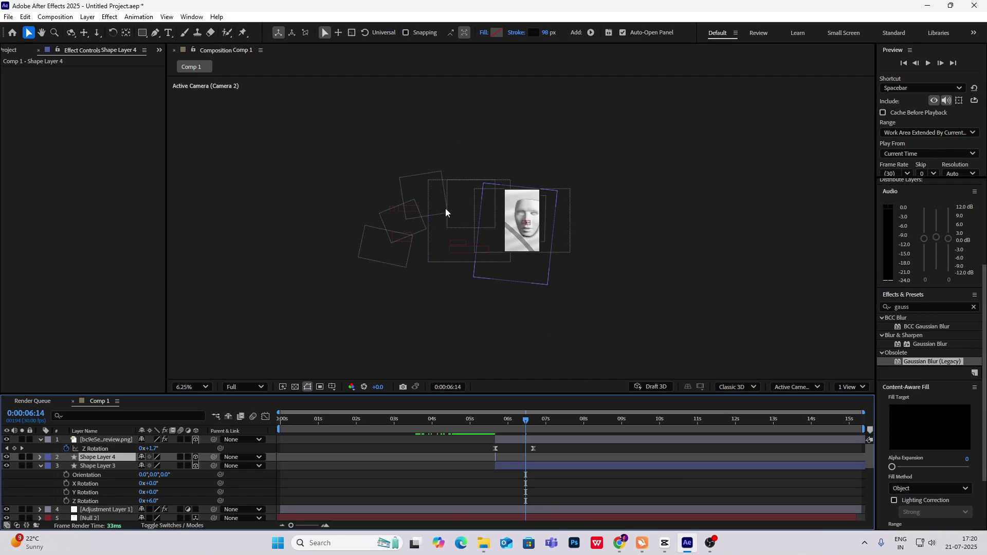
pyautogui.scroll(1, 497, 244)
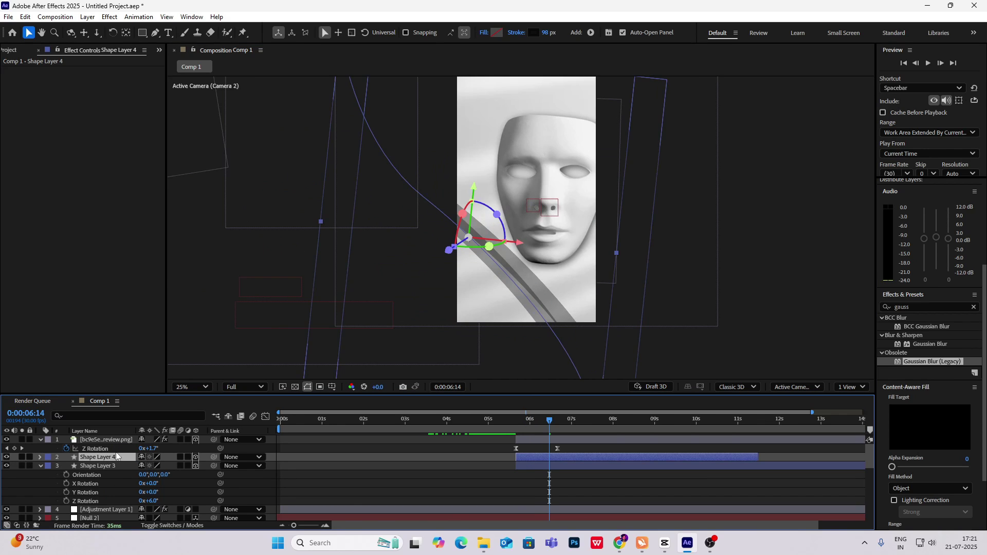
pyautogui.press('r')
pyautogui.moveTo(153, 493); pyautogui.dragTo(190, 489)
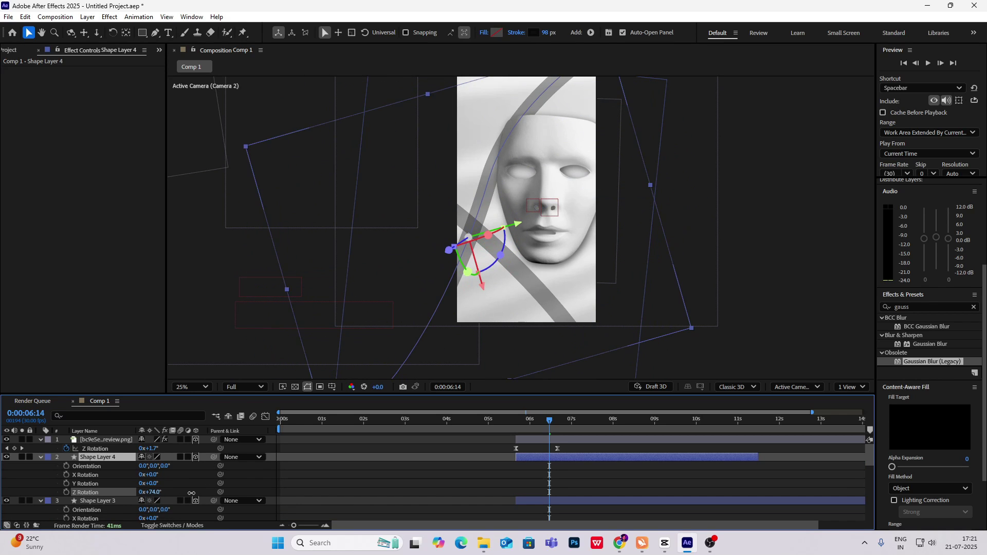
pyautogui.press(',')
pyautogui.click(708, 195)
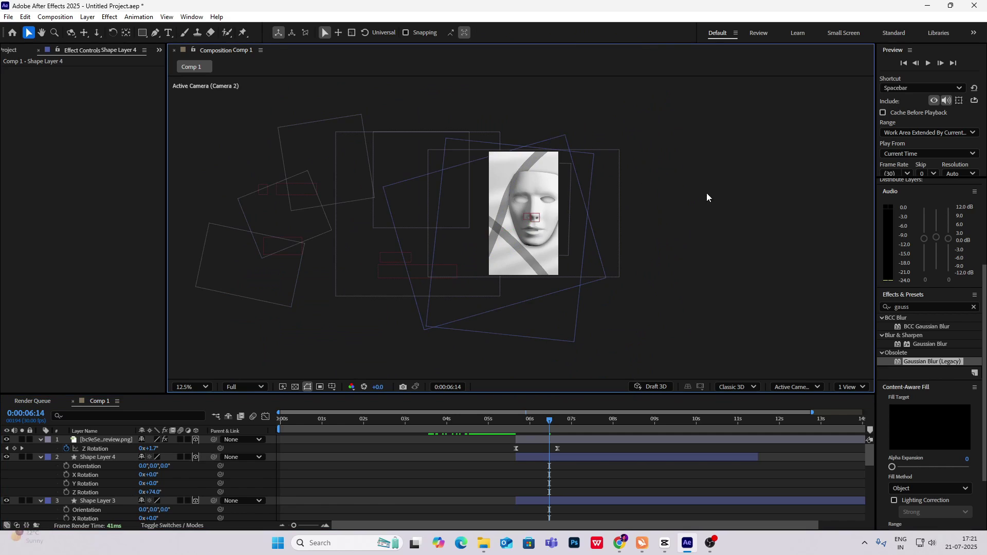
# Move the mask copy toward the lower left of the frame and return to 0:00:05:20
pyautogui.click(123, 440)
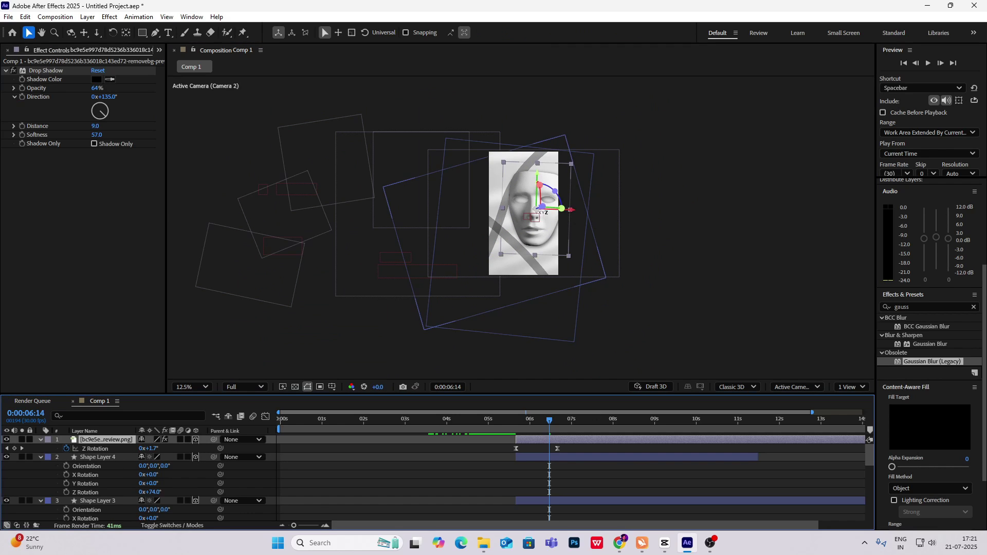
pyautogui.moveTo(536, 210); pyautogui.dragTo(492, 228)
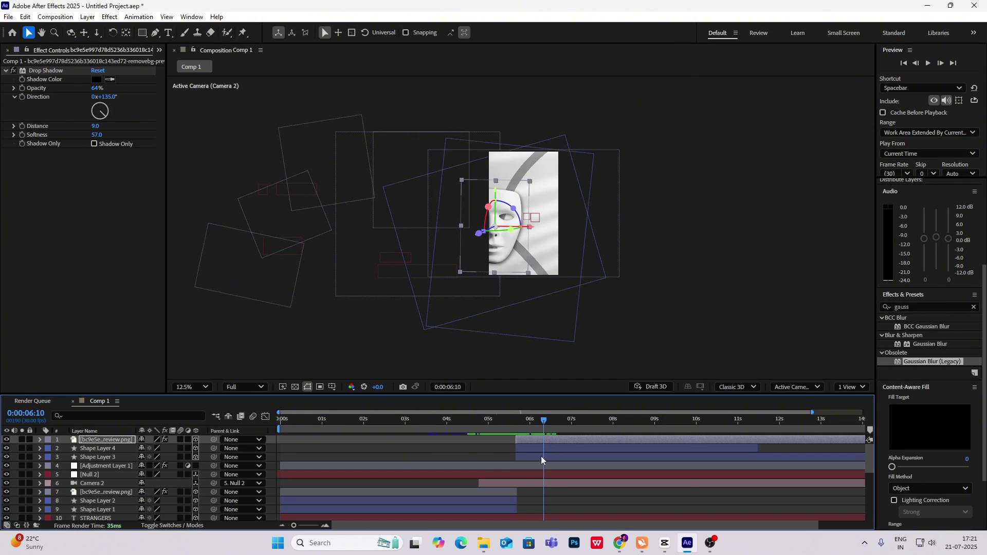
pyautogui.moveTo(541, 455); pyautogui.dragTo(516, 451)
pyautogui.press(';')
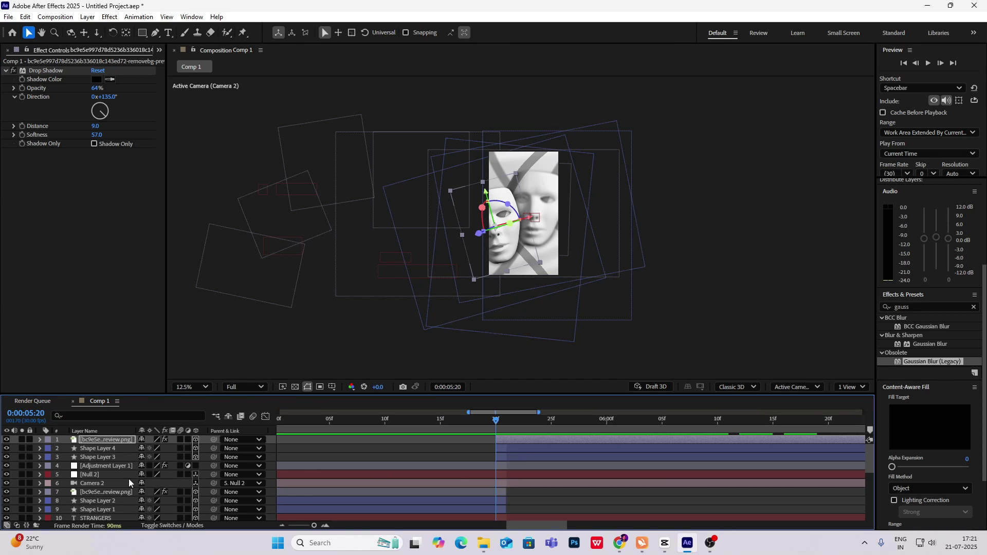
# Keyframe Null 2's Position at 0:00:05:20, and set its X value to 3008 at 0:00:05:27
pyautogui.click(103, 476)
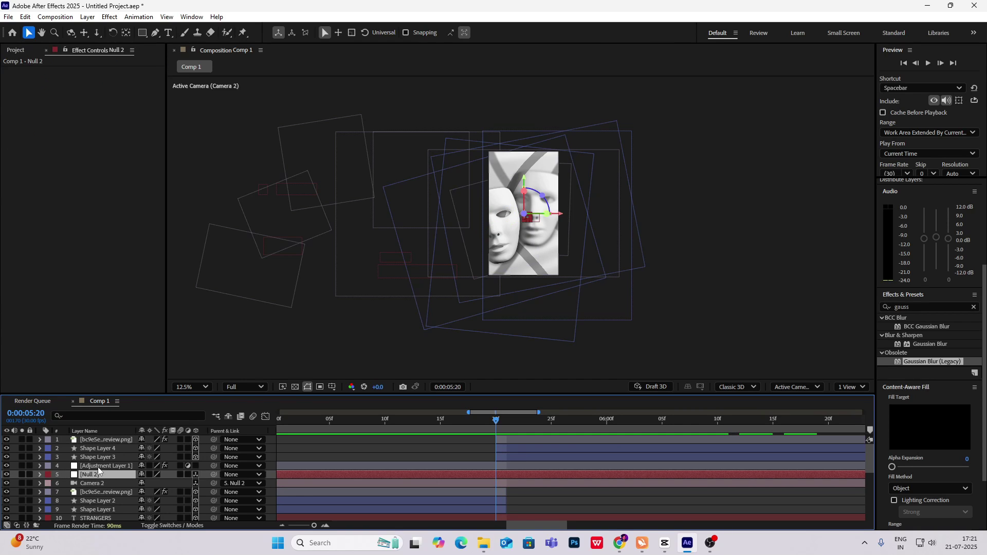
pyautogui.press('p')
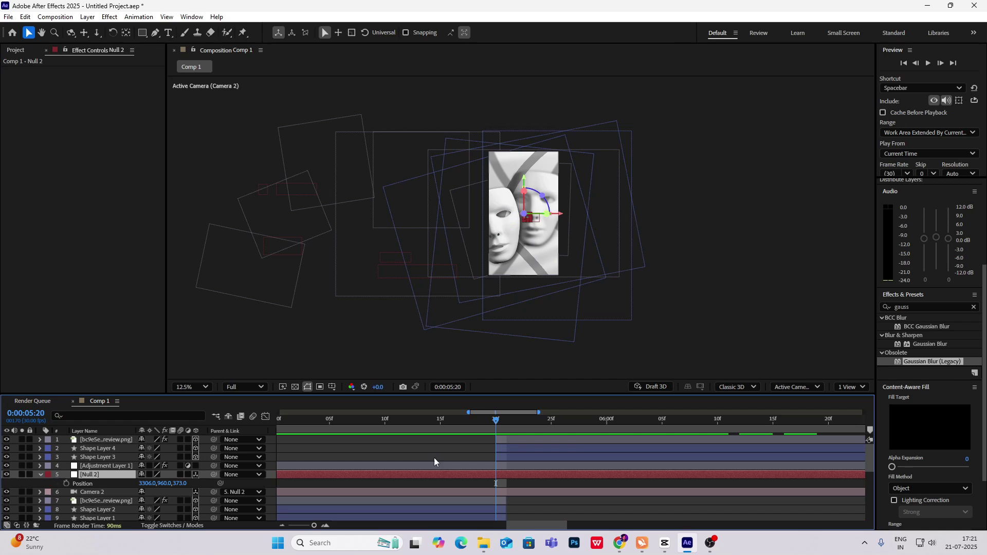
pyautogui.click(67, 484)
pyautogui.moveTo(496, 421); pyautogui.dragTo(573, 431)
pyautogui.moveTo(178, 484); pyautogui.dragTo(257, 479)
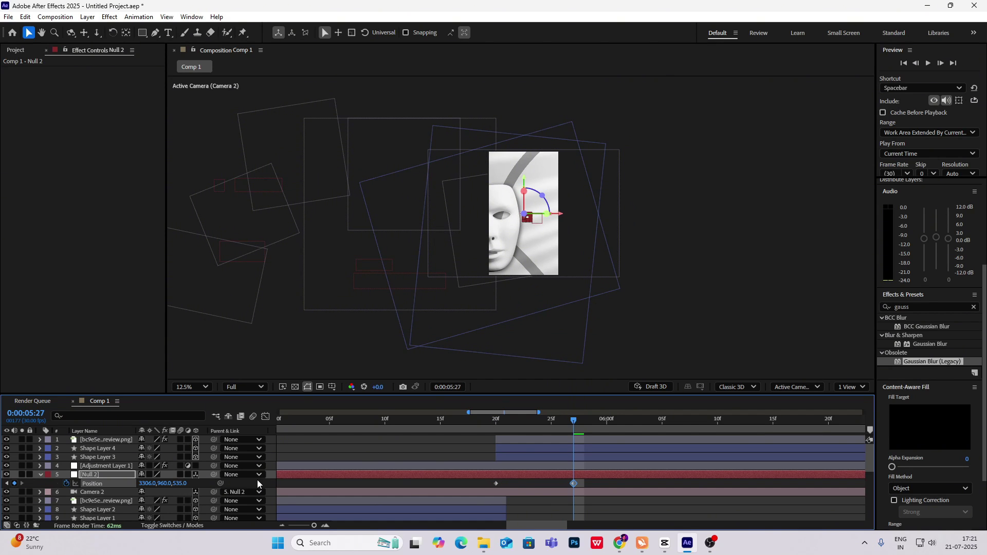
pyautogui.hotkey('ctrl', 'z')
pyautogui.moveTo(147, 484); pyautogui.dragTo(2, 492)
# Easy-ease both Null 2 Position keyframes and lengthen the last keyframe's incoming influence for a fast start and slow finish
pyautogui.moveTo(596, 488); pyautogui.dragTo(481, 481)
pyautogui.press('F9')
pyautogui.click(265, 416)
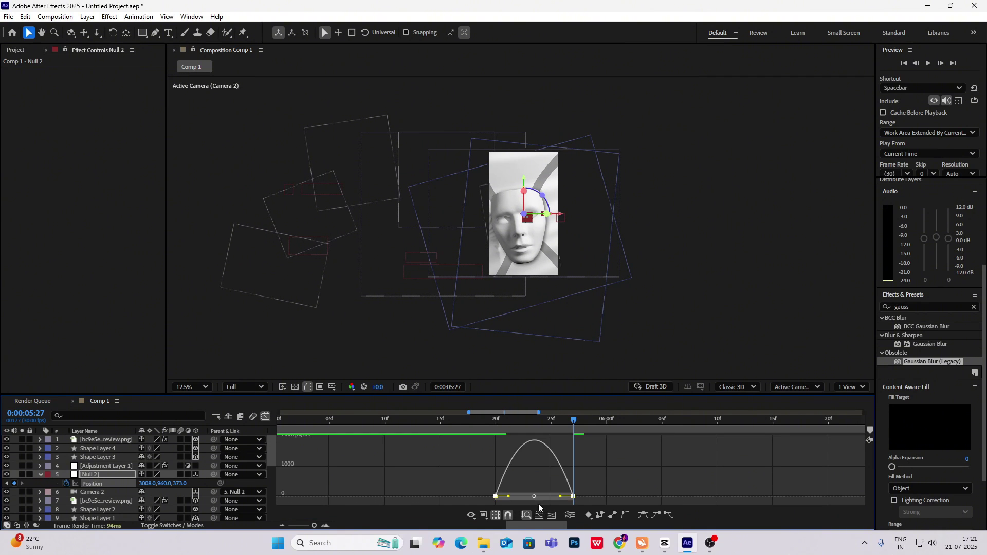
pyautogui.moveTo(560, 498); pyautogui.dragTo(540, 497)
pyautogui.click(265, 417)
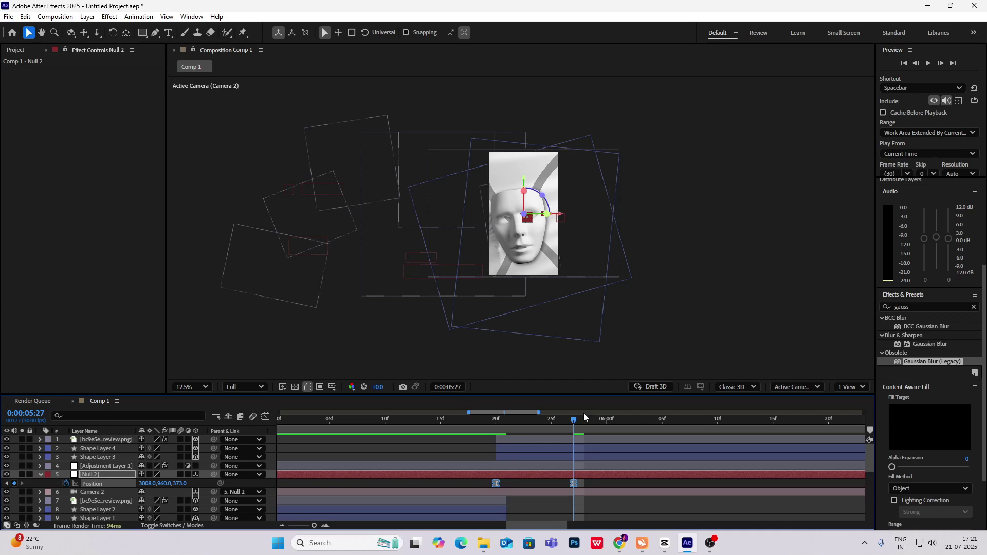
pyautogui.moveTo(576, 428); pyautogui.dragTo(496, 428)
# Trim the end of the AI-generated portrait layer at 0:00:04:26 and preview the mask transition
pyautogui.scroll(-3, 109, 492)
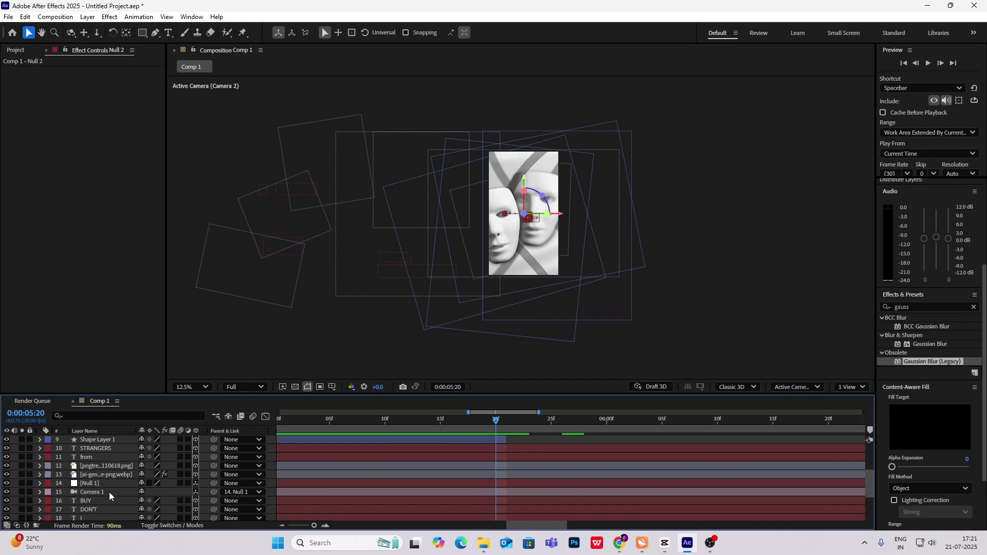
pyautogui.click(195, 474)
pyautogui.moveTo(495, 422); pyautogui.dragTo(450, 422)
pyautogui.click(476, 473)
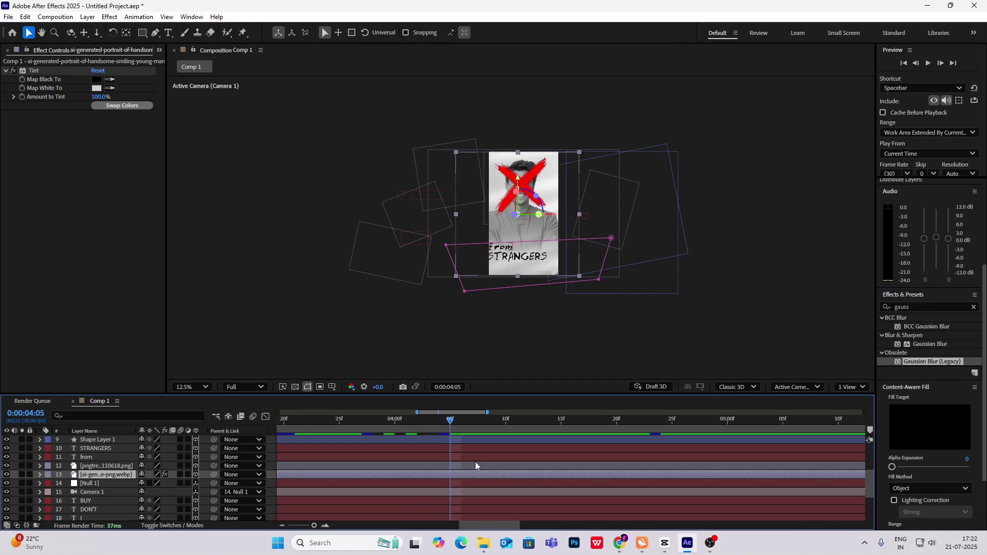
pyautogui.moveTo(464, 420); pyautogui.dragTo(683, 444)
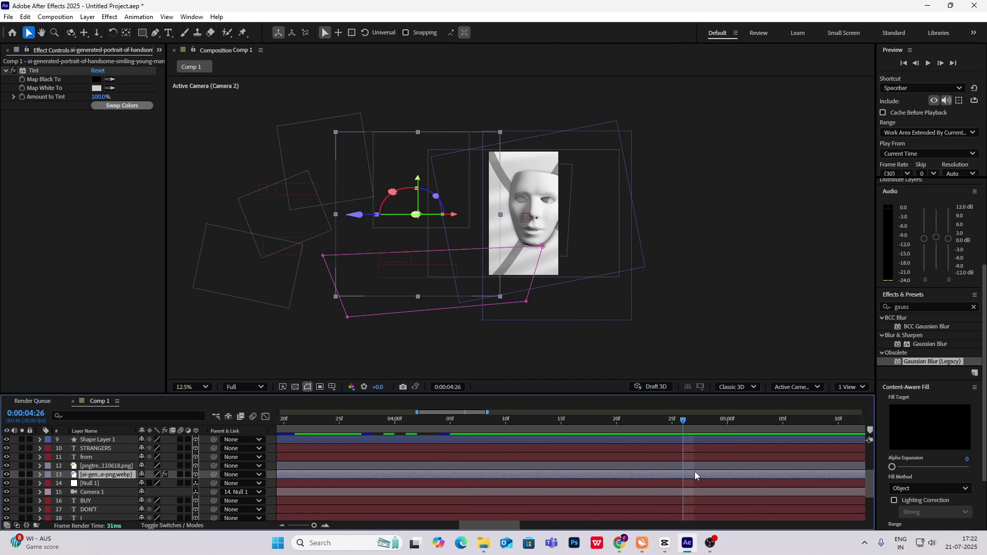
pyautogui.hotkey('alt', ']')
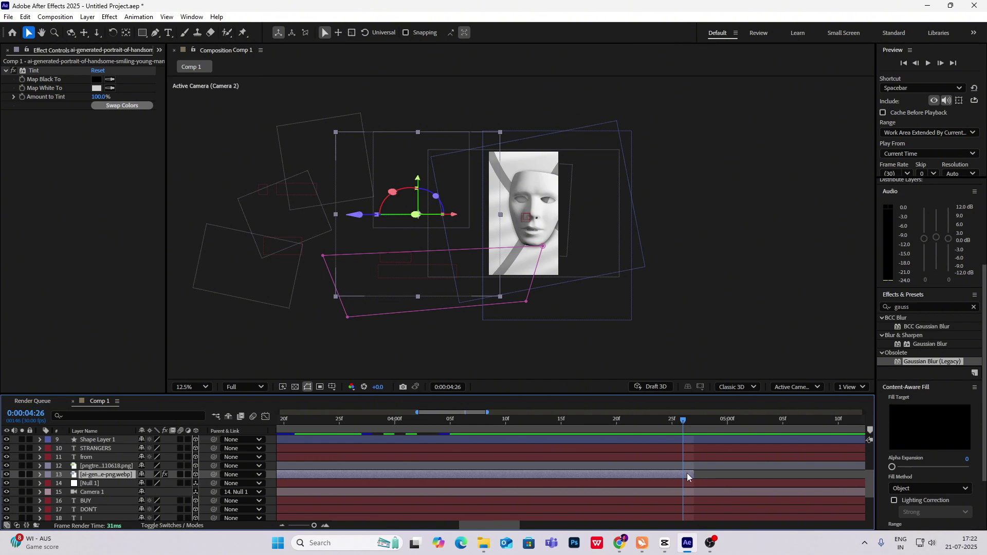
pyautogui.press('space')
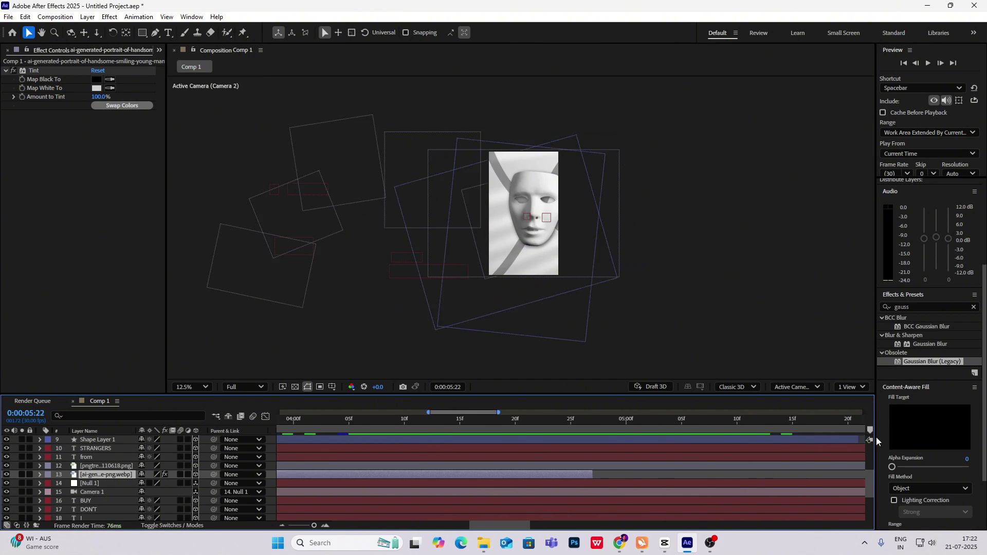
pyautogui.press('space')
pyautogui.press('space')
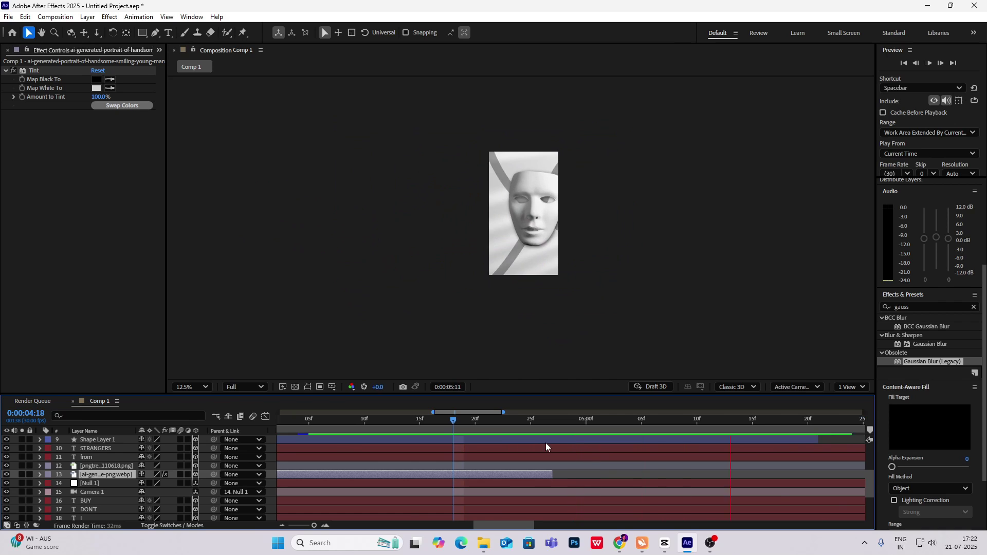
pyautogui.press('space')
pyautogui.scroll(-7, 509, 455)
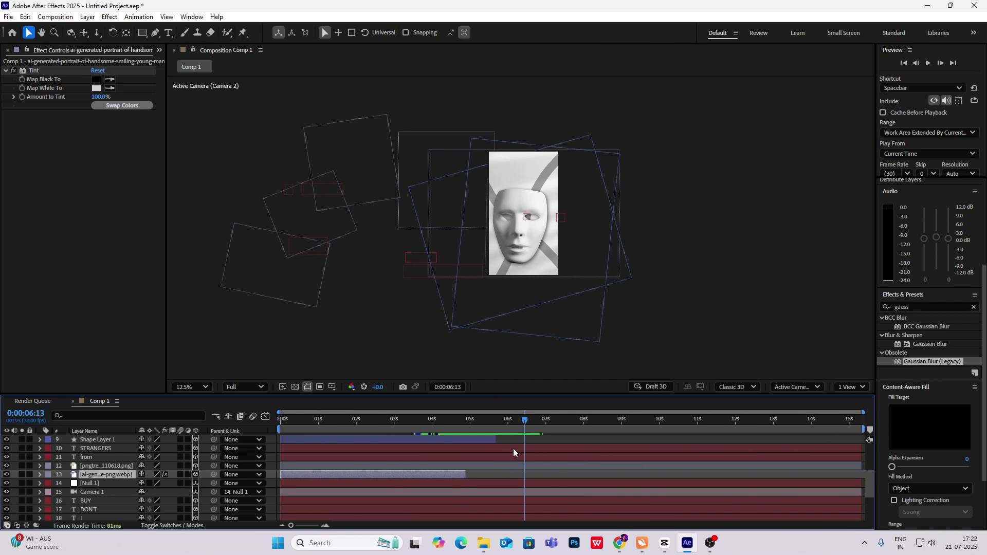
# Preview the camera move between the two mask shots, replaying it from 0:00:05:05
pyautogui.moveTo(462, 423); pyautogui.dragTo(446, 424)
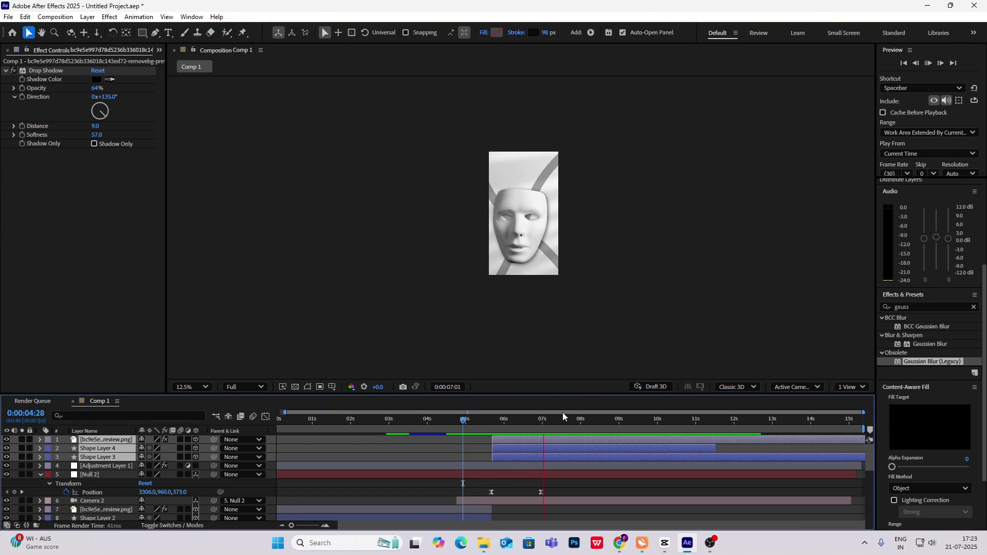
pyautogui.press('space')
pyautogui.moveTo(560, 424); pyautogui.dragTo(468, 421)
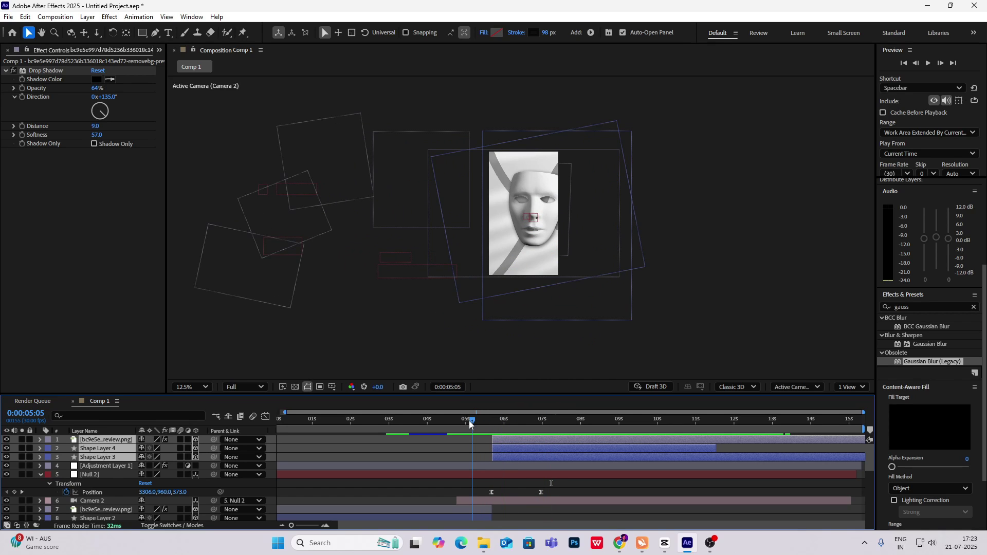
pyautogui.press('space')
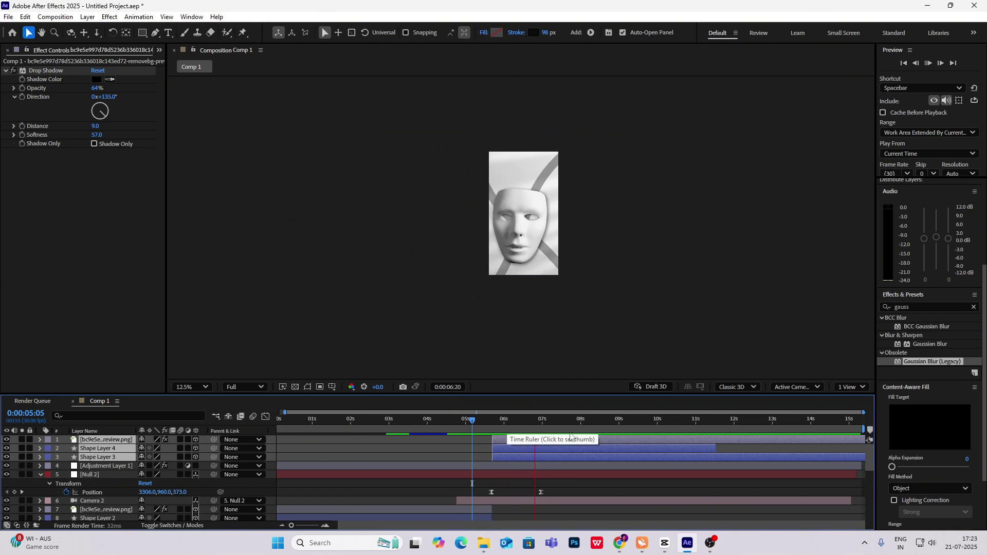
pyautogui.press('space')
# Reveal Adjustment Layer 1's blur keyframes, move the layer above all others in the stack, and preview the mask transition from 0:00:04:27
pyautogui.moveTo(491, 426); pyautogui.dragTo(495, 427)
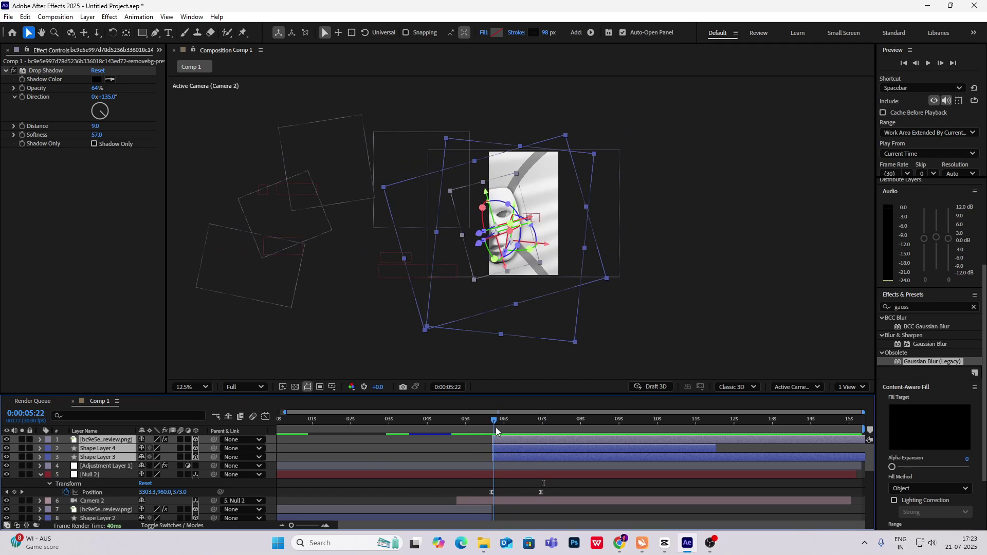
pyautogui.click(120, 466)
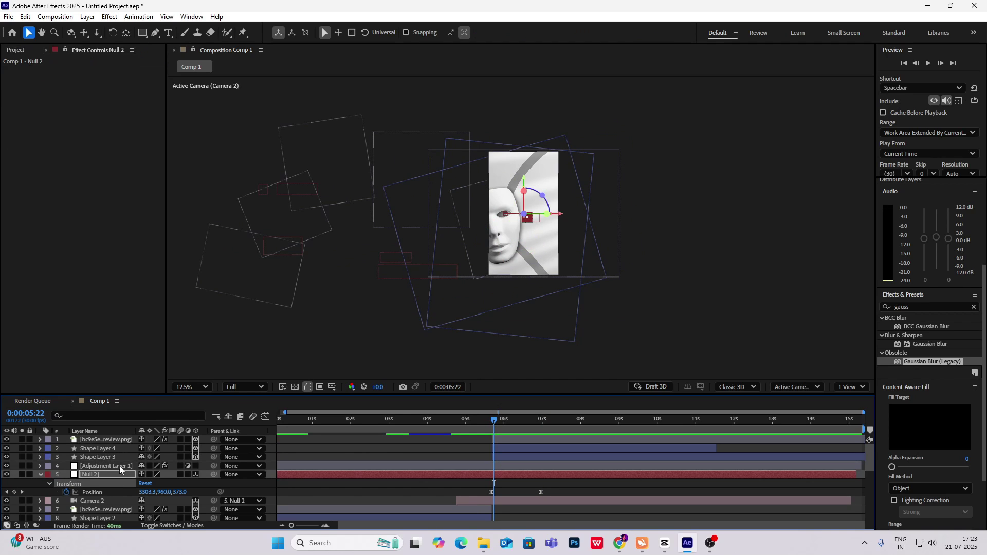
pyautogui.press('u')
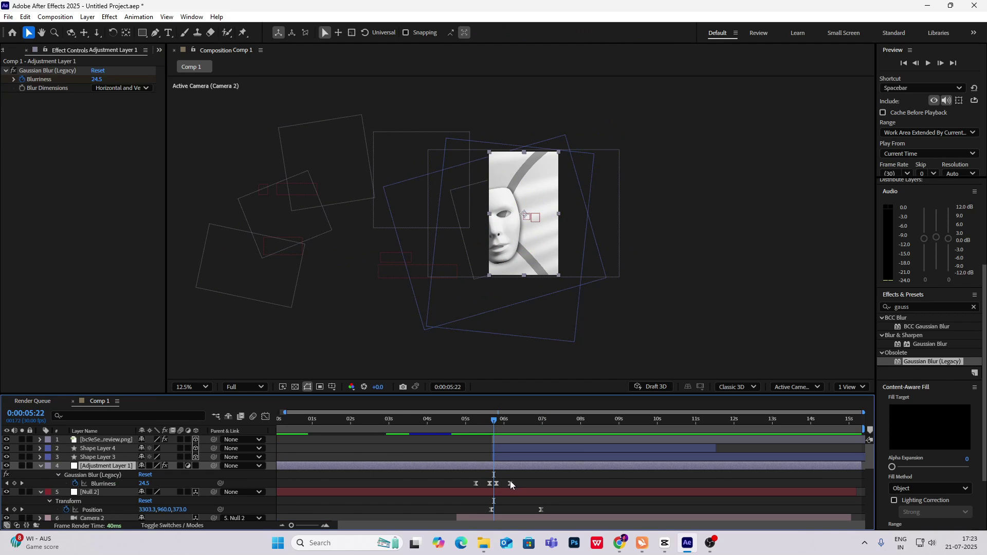
pyautogui.scroll(5, 503, 492)
pyautogui.moveTo(433, 421); pyautogui.dragTo(433, 449)
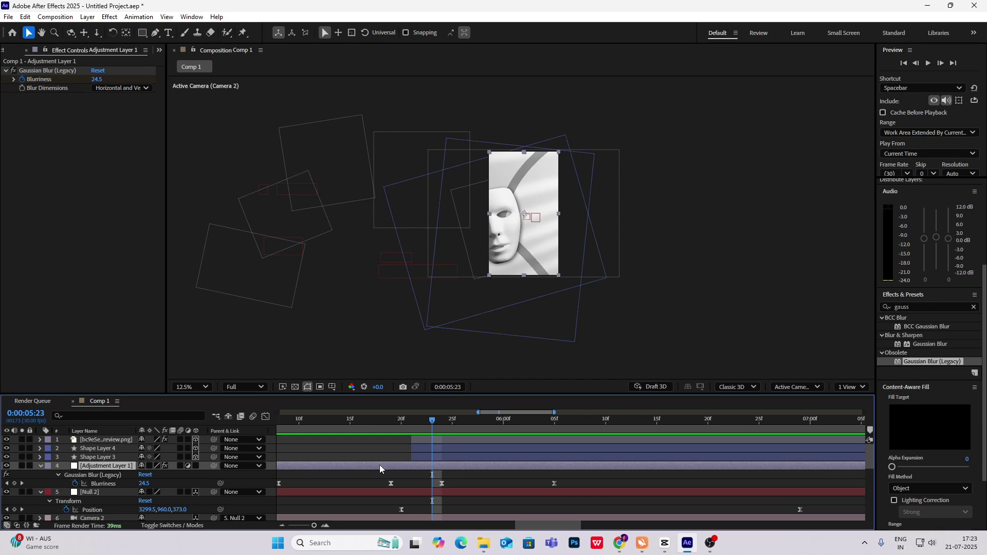
pyautogui.moveTo(93, 471); pyautogui.dragTo(99, 439)
pyautogui.moveTo(433, 420); pyautogui.dragTo(296, 459)
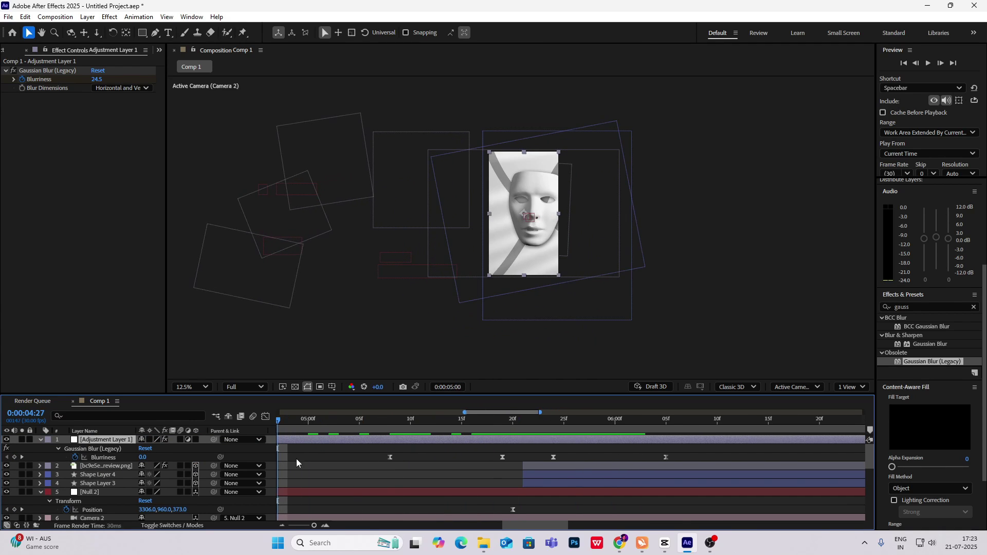
pyautogui.press('space')
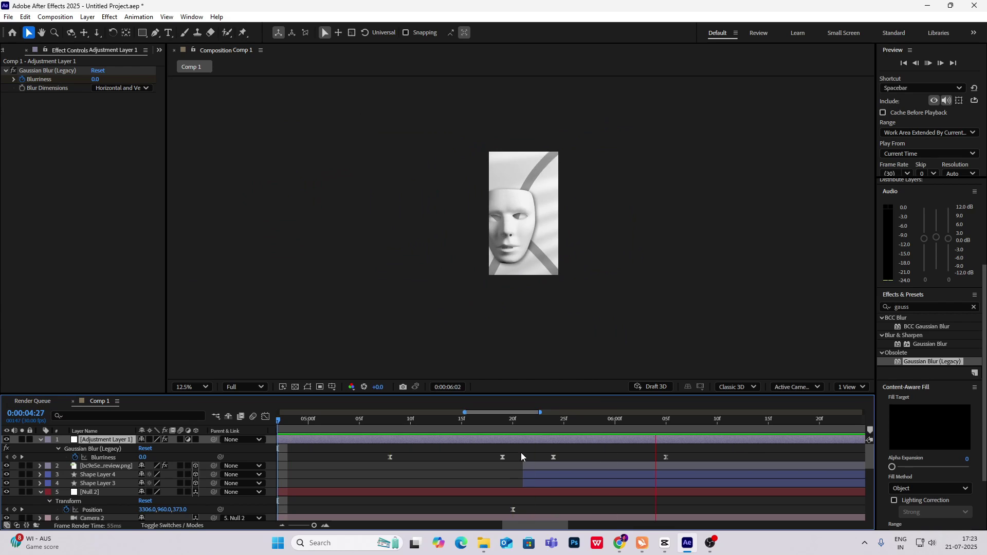
# Check the next shot of the reference video in CapCut, and return to After Effects to show the project's footage list
pyautogui.hotkey('alt', 'Tab')
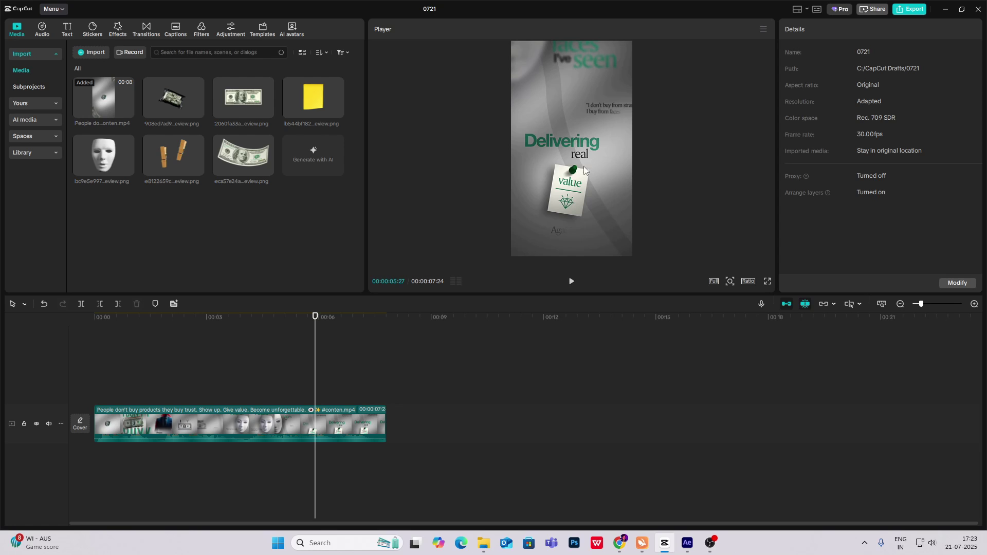
pyautogui.click(687, 543)
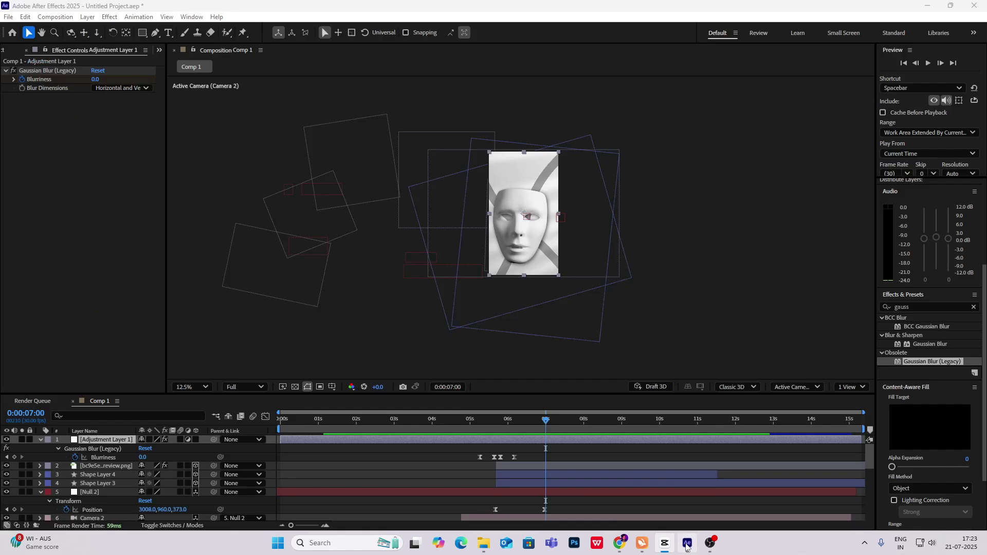
pyautogui.click(159, 51)
pyautogui.click(185, 63)
# Examine the thumbnails of the imported footage items to find an asset for the next shot
pyautogui.click(41, 162)
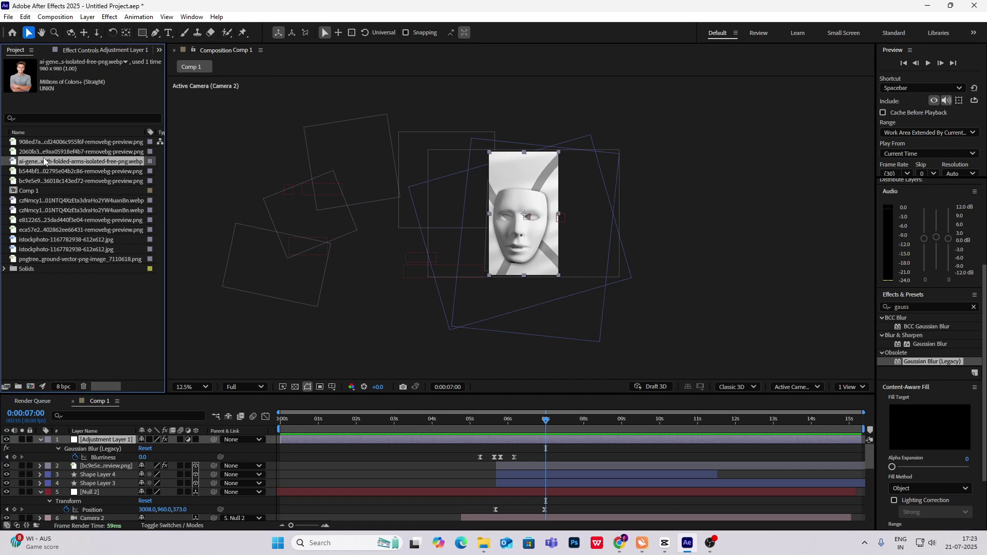
pyautogui.click(45, 152)
pyautogui.click(47, 143)
pyautogui.click(43, 162)
pyautogui.click(39, 175)
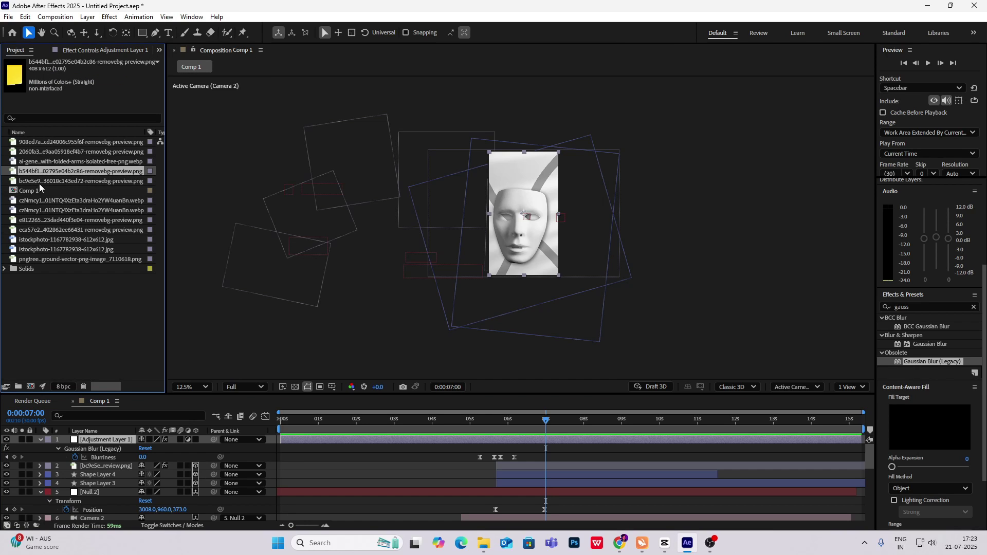
pyautogui.click(30, 191)
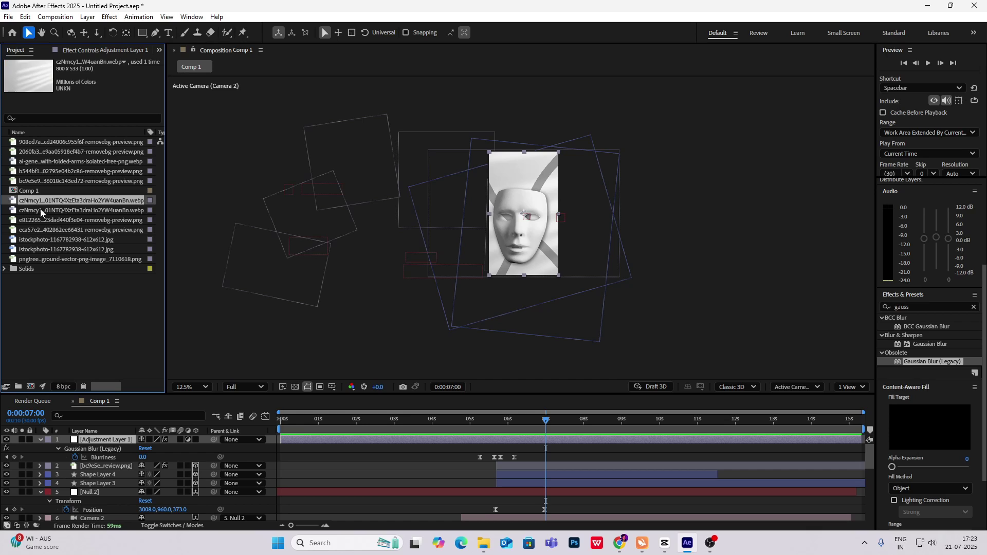
pyautogui.click(35, 200)
pyautogui.click(37, 210)
pyautogui.click(39, 220)
pyautogui.click(41, 230)
pyautogui.click(42, 240)
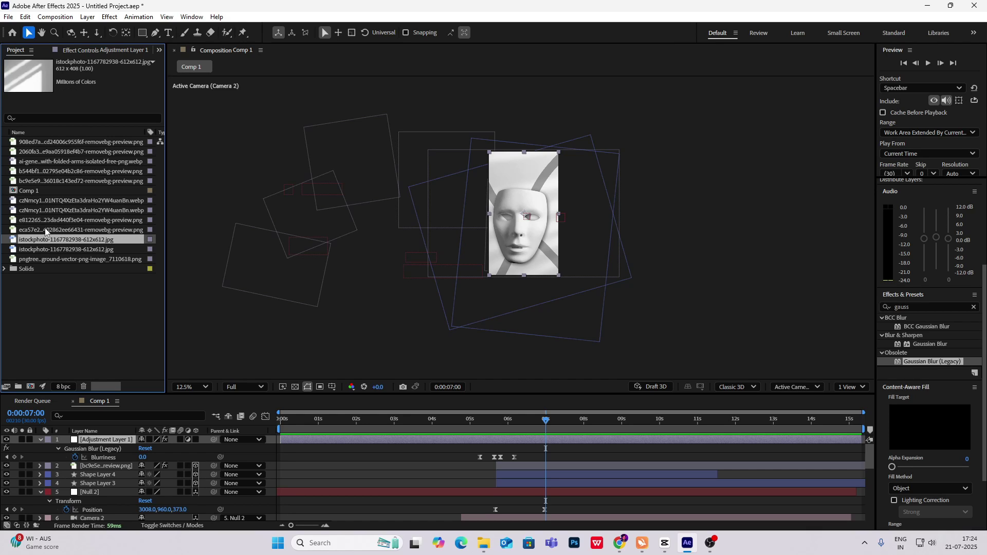
pyautogui.click(43, 230)
pyautogui.click(45, 221)
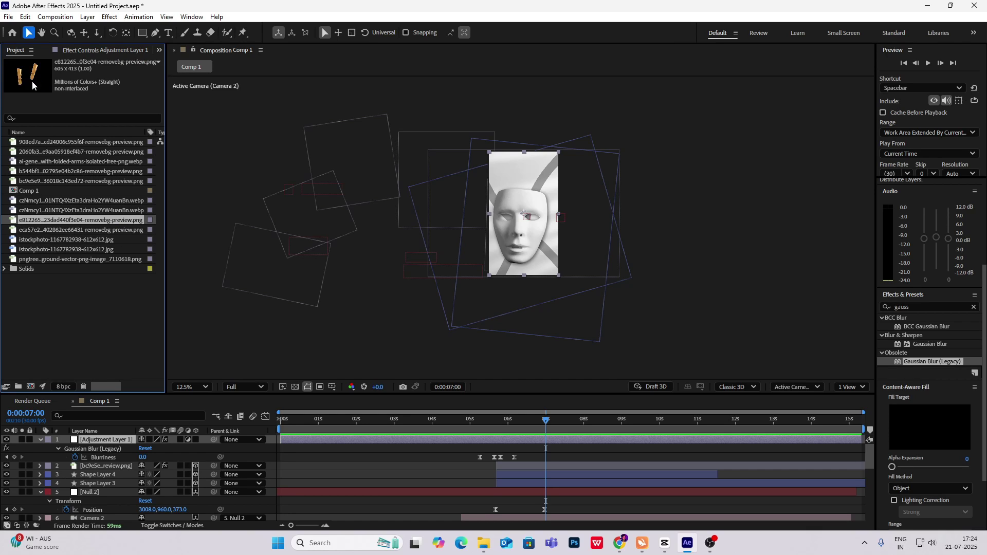